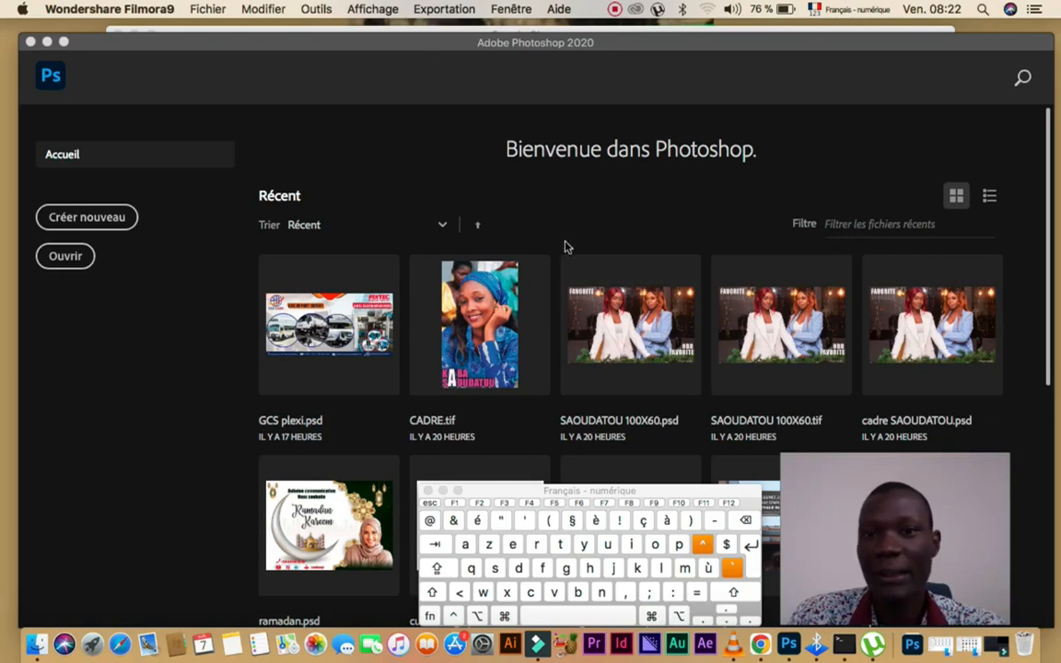
Create a landscape A4 print document of 297 x 210 mm at 300 pixels/inch in RGB with a white background
drag(284, 33, 281, 41)
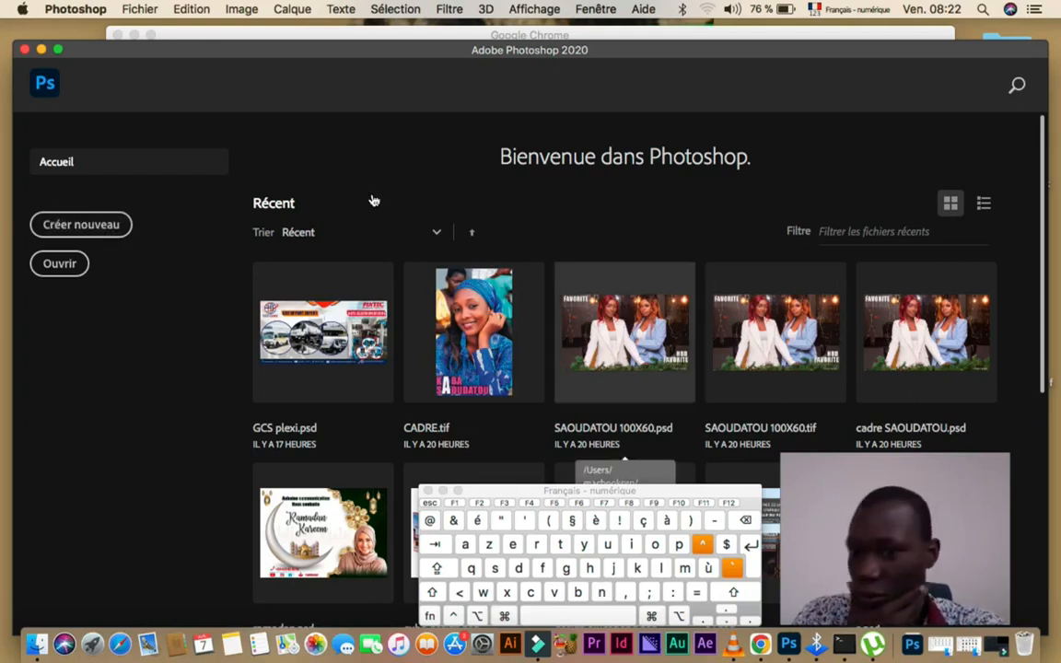
key(super+n)
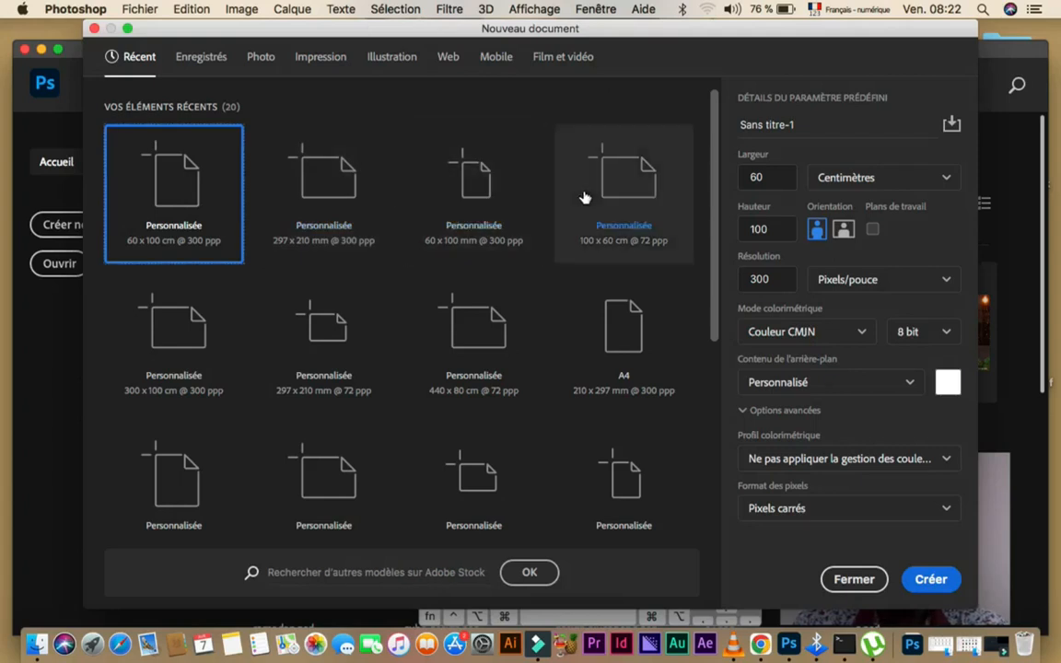
click(644, 384)
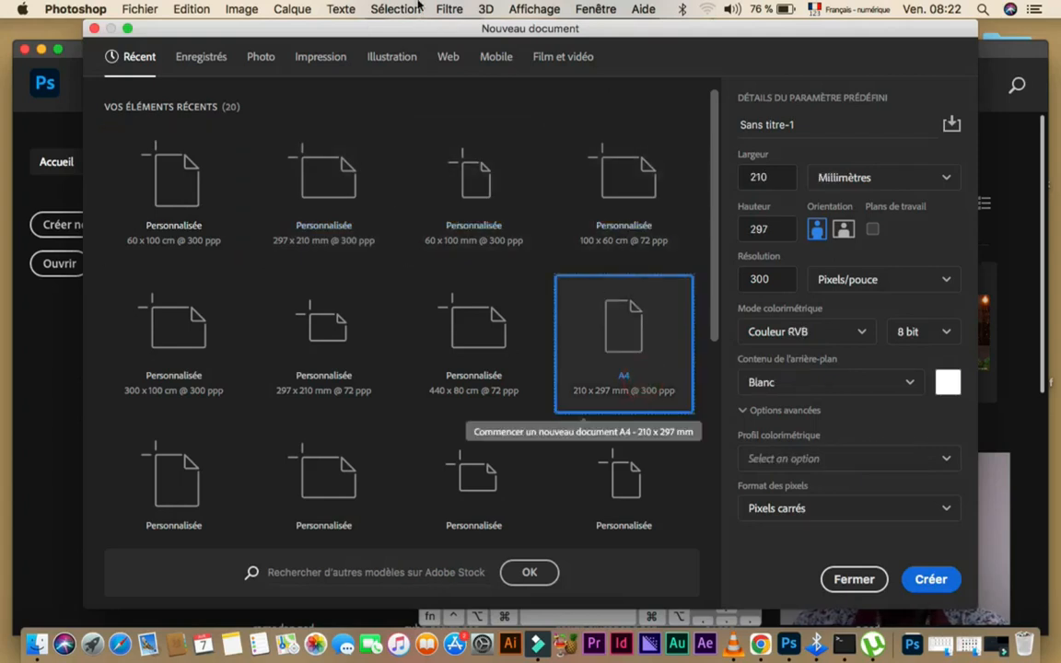
click(332, 65)
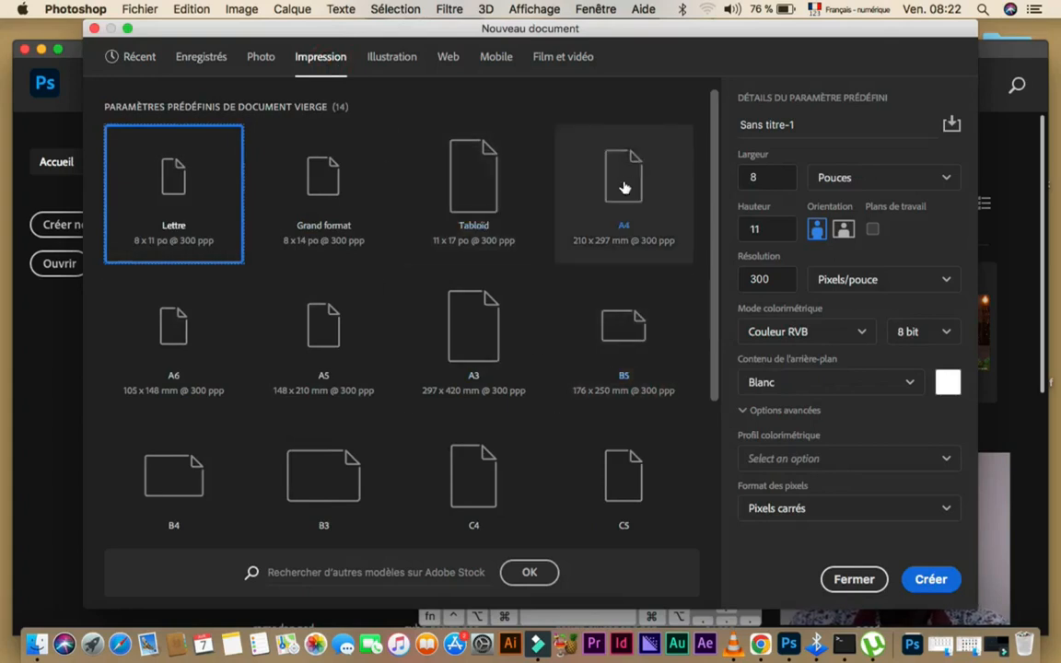
click(624, 188)
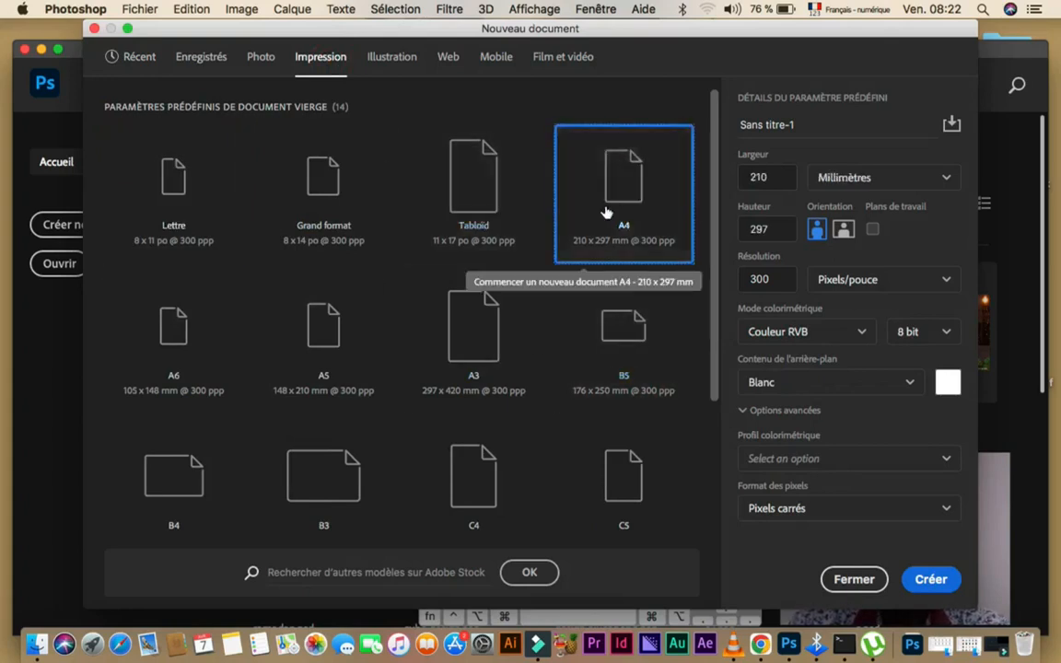
click(808, 124)
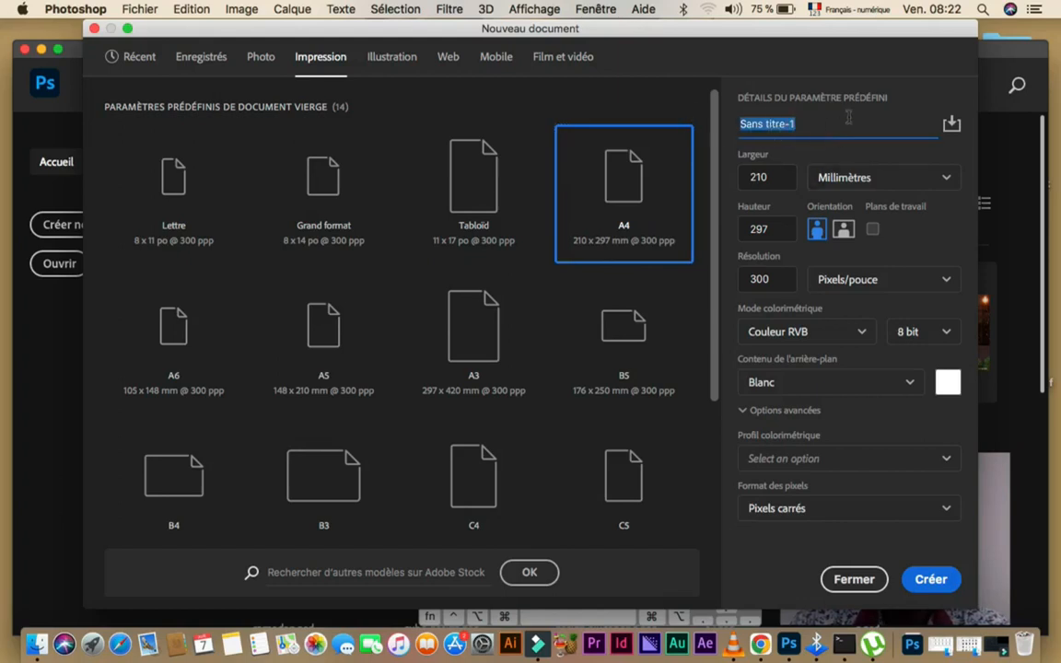
click(844, 230)
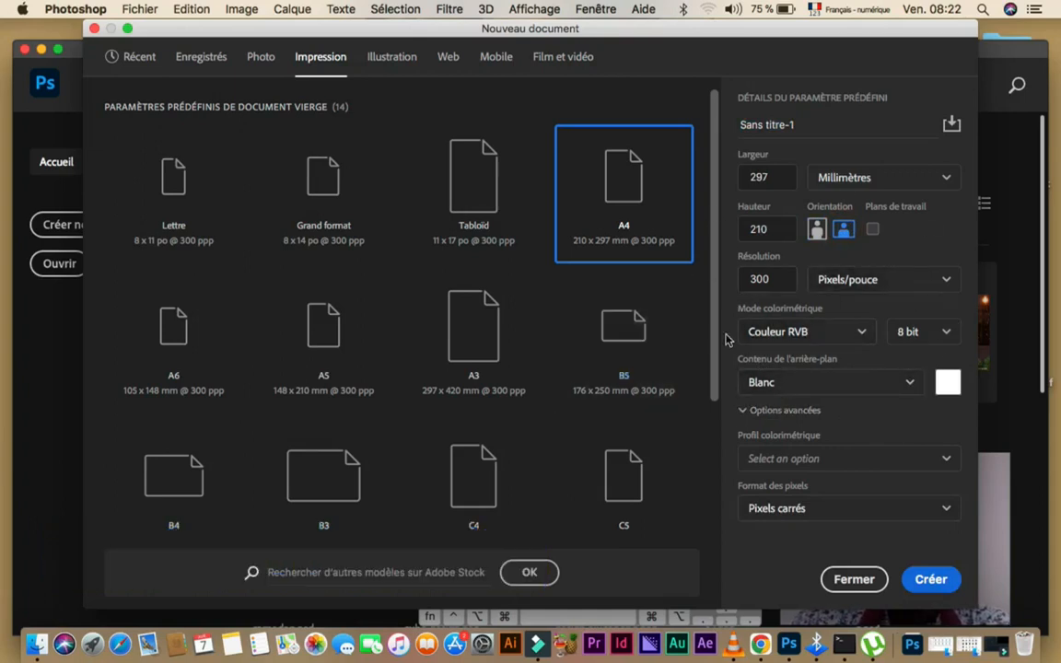
click(864, 335)
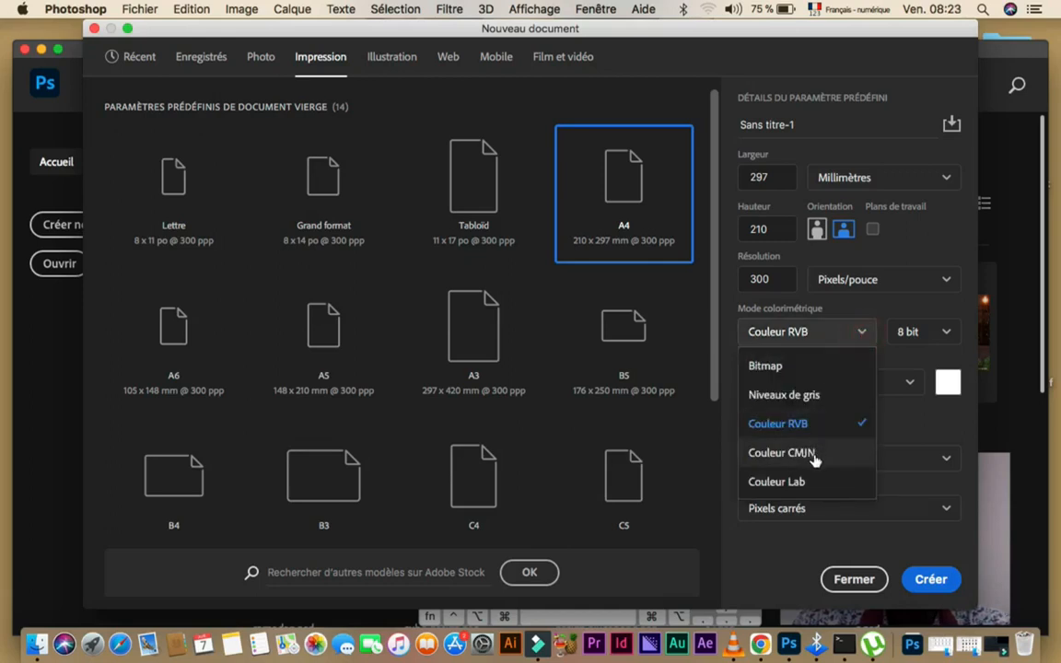
click(863, 333)
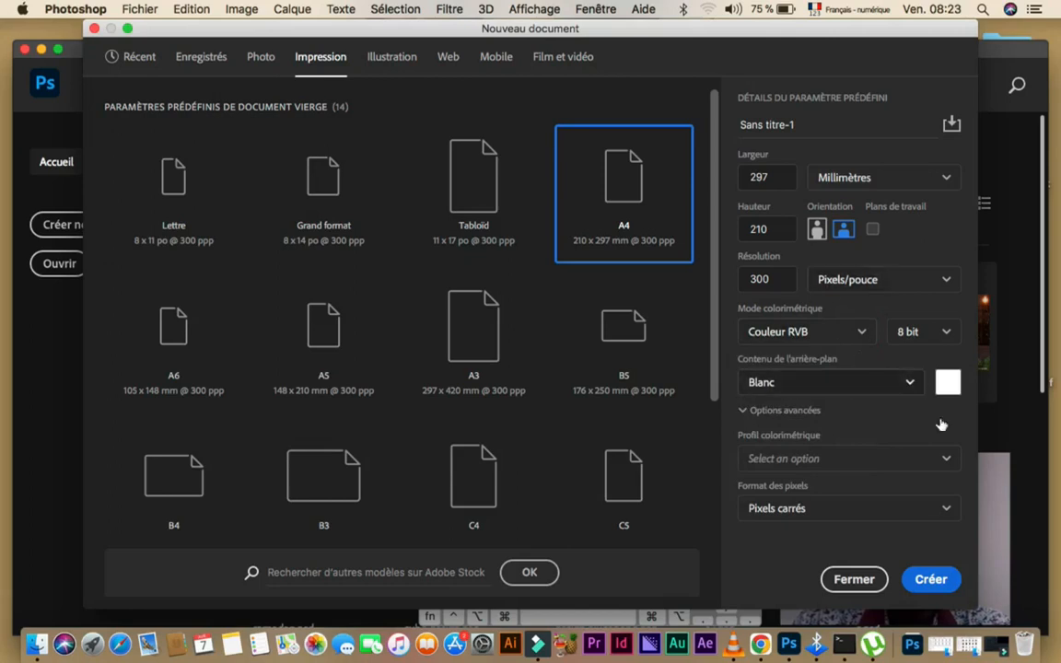
click(931, 581)
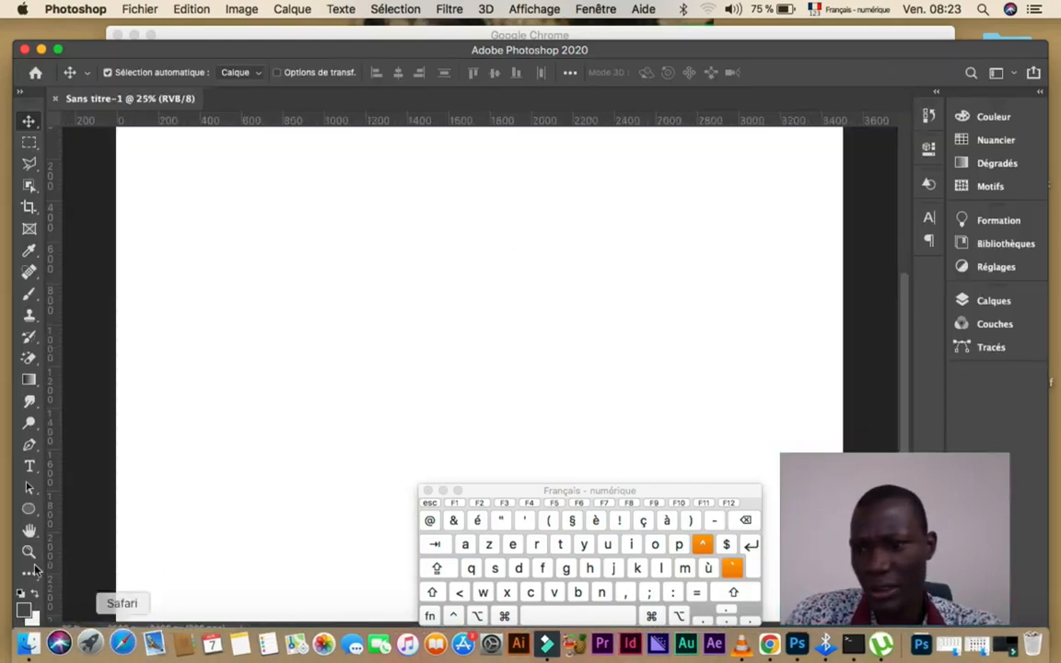
Place logo asofega.jpg from Finder's mtange folder into the blank document
drag(487, 490, 324, 598)
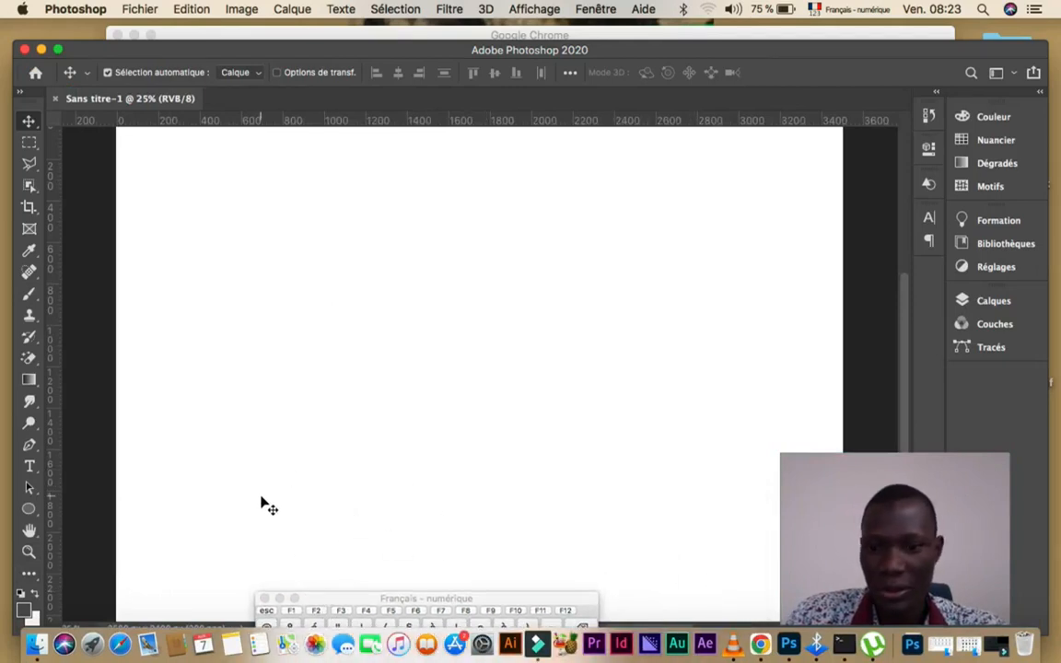
key(z)
drag(435, 459, 405, 455)
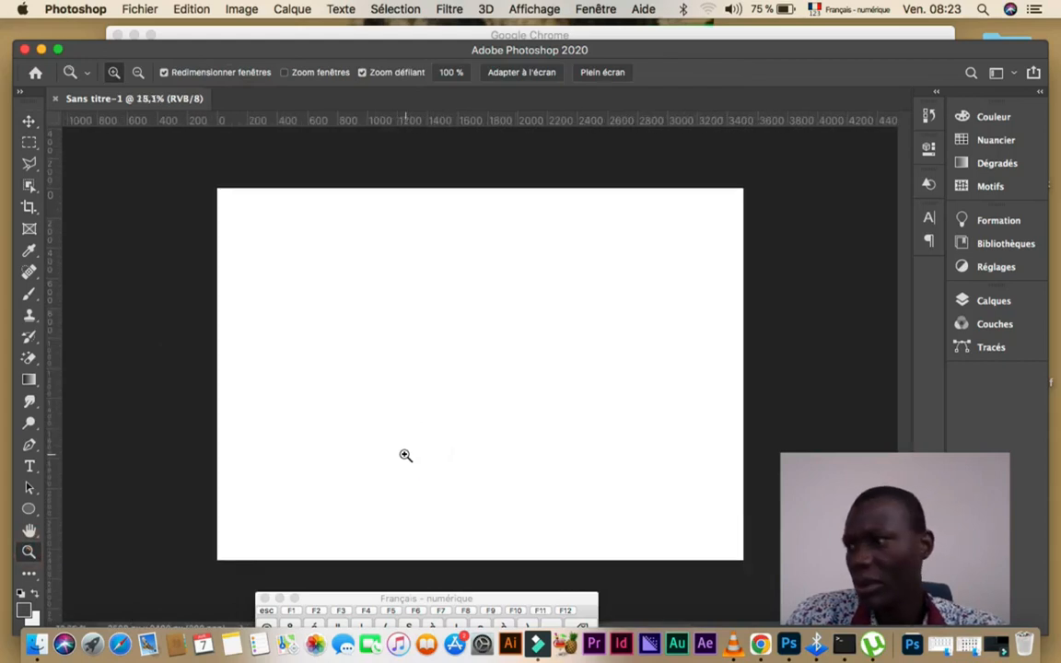
drag(394, 340, 415, 351)
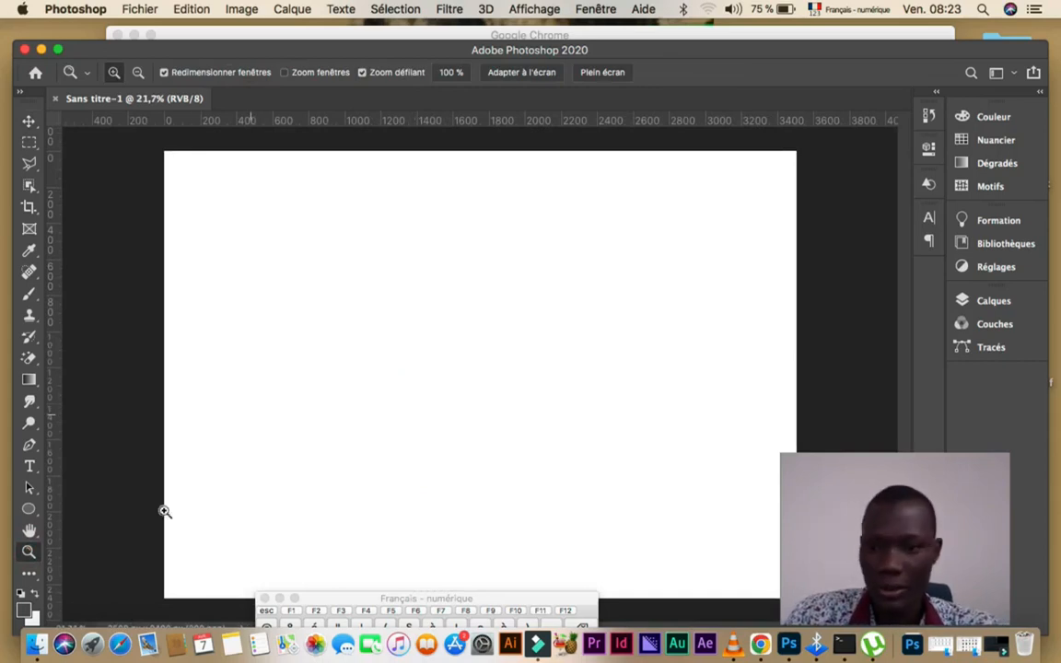
click(41, 636)
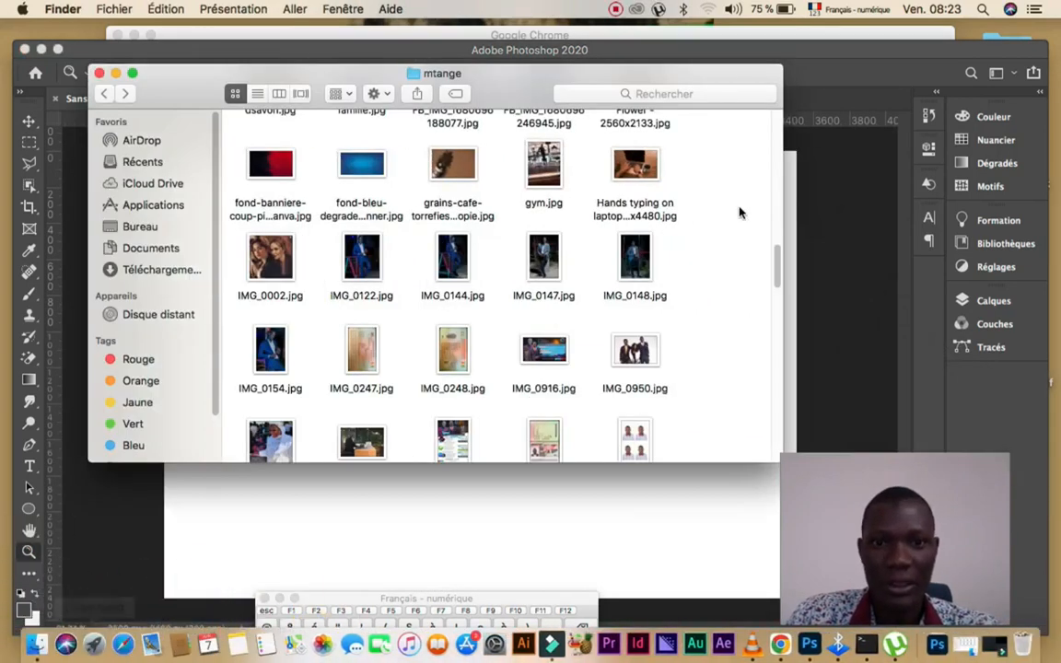
scroll(725, 219, up, 10)
scroll(726, 219, up, 5)
scroll(725, 219, down, 10)
scroll(725, 219, down, 15)
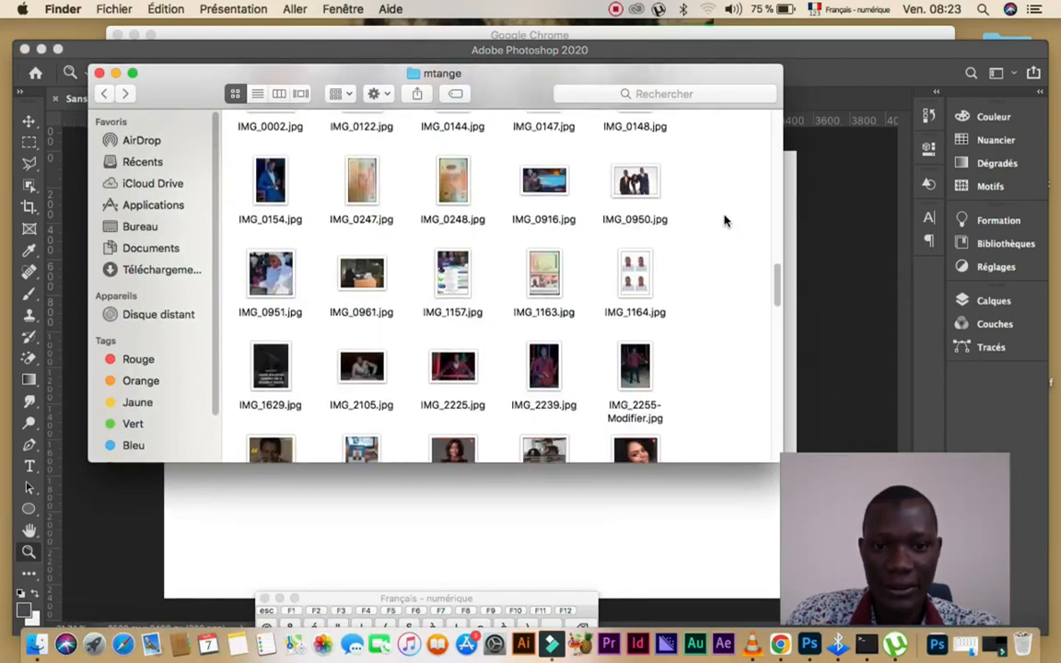
scroll(726, 220, up, 1)
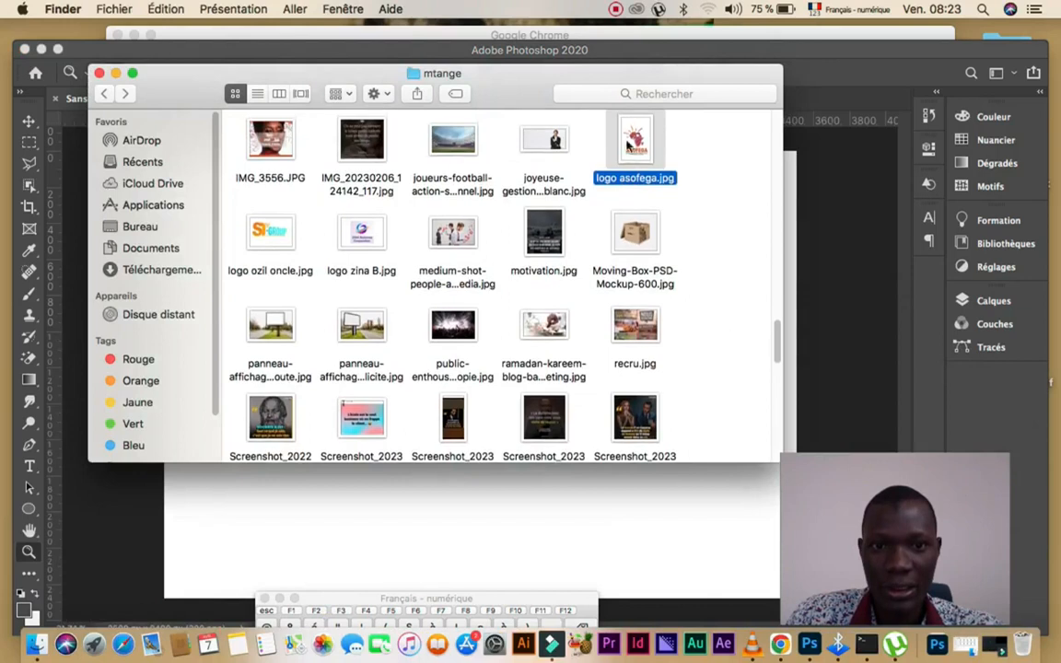
drag(626, 152, 245, 522)
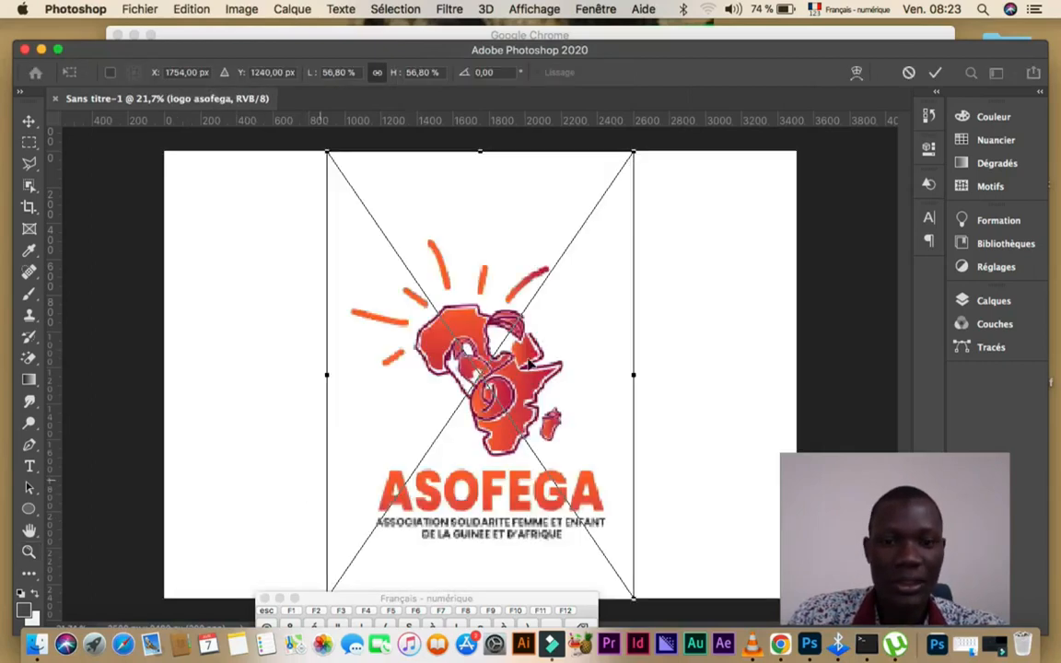
Shrink the placed ASOFEGA logo to a small size and position it near the canvas's upper-left corner
drag(512, 378, 417, 378)
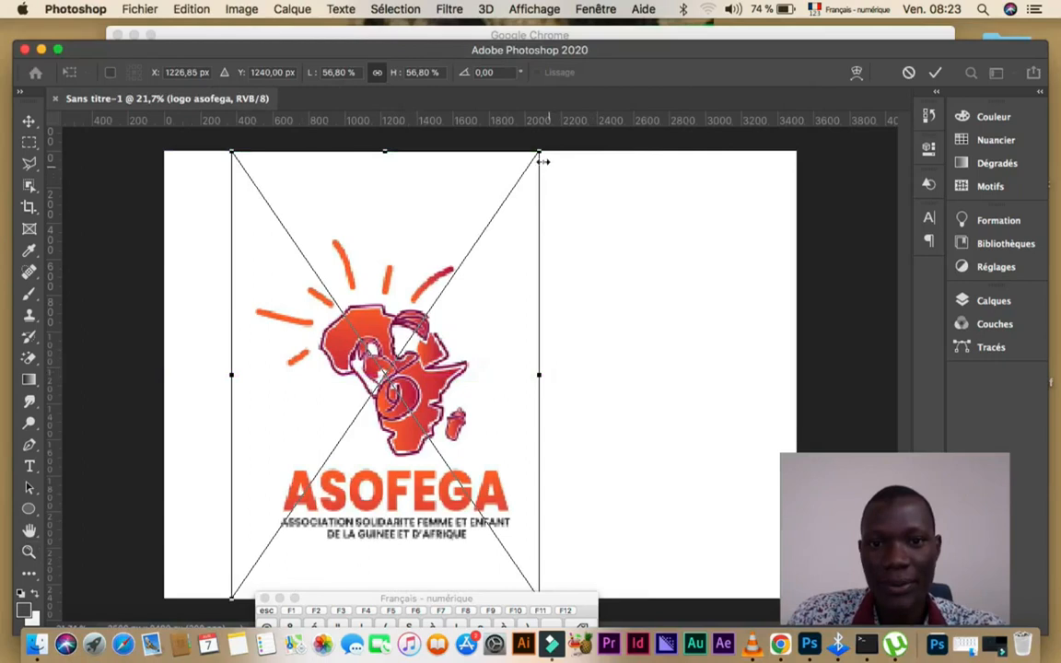
drag(538, 151, 228, 238)
click(934, 74)
key(z)
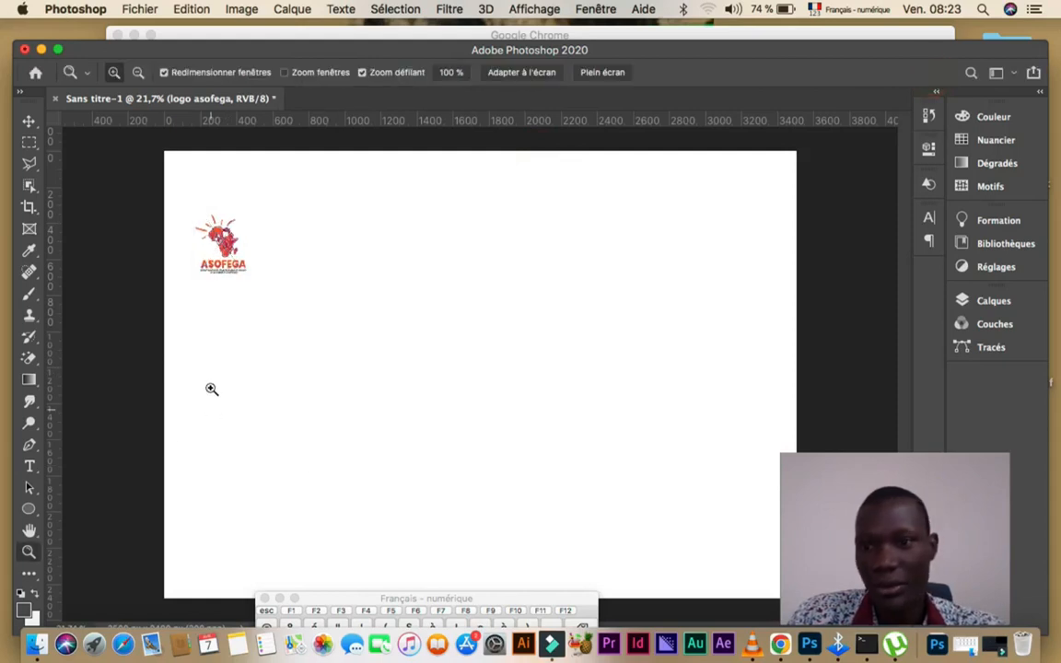
key(v)
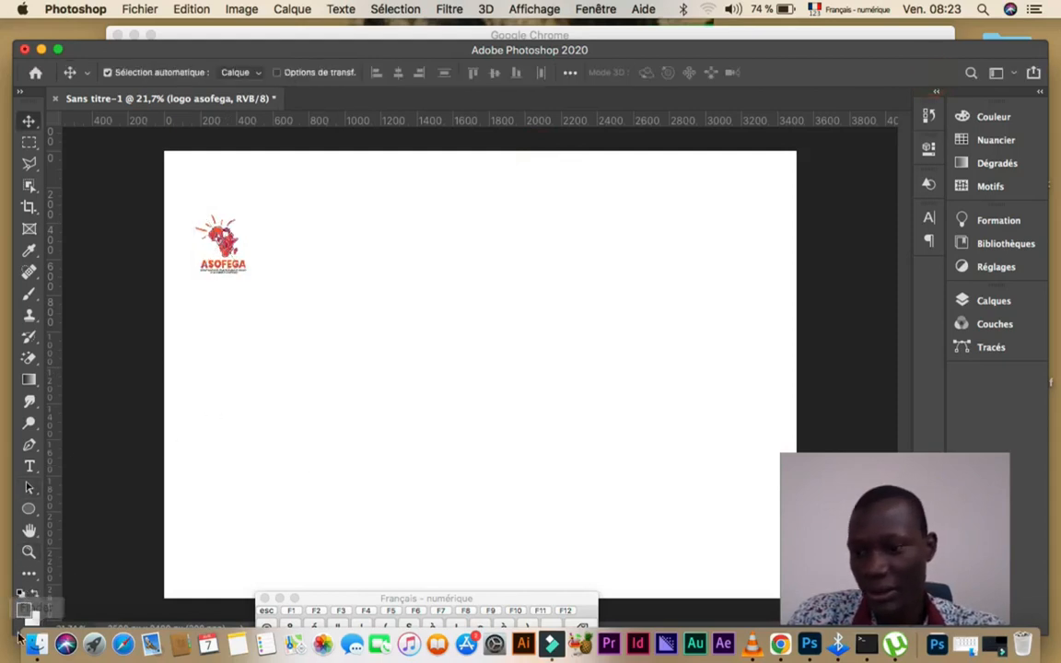
Place r3.jpg from the desktop's R folder in Finder and scale it to about 51.35% so it covers the canvas
click(44, 634)
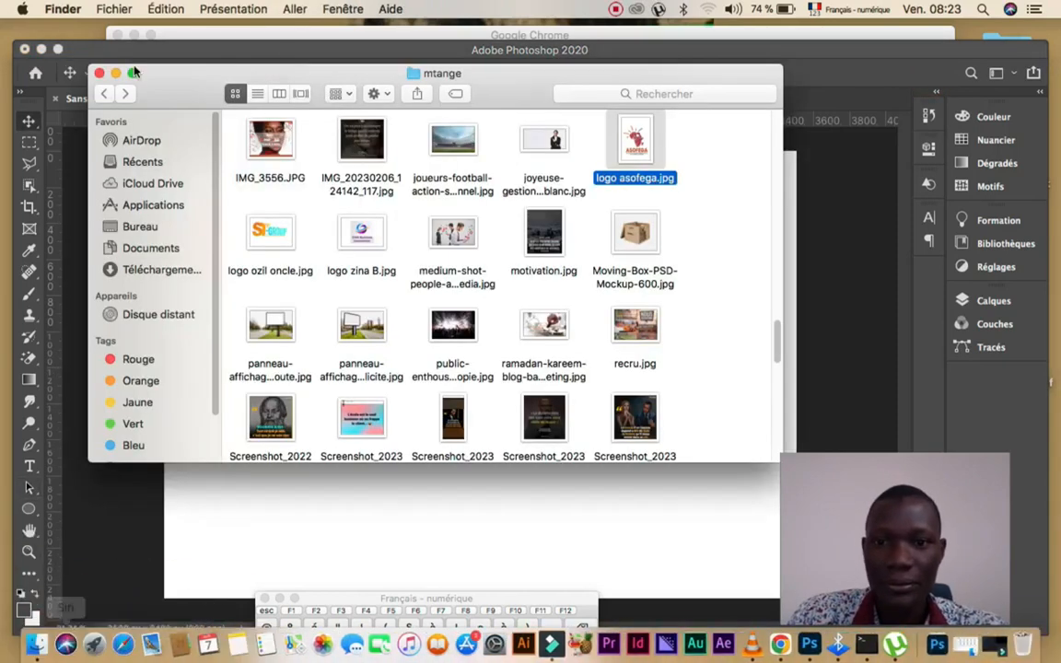
click(136, 227)
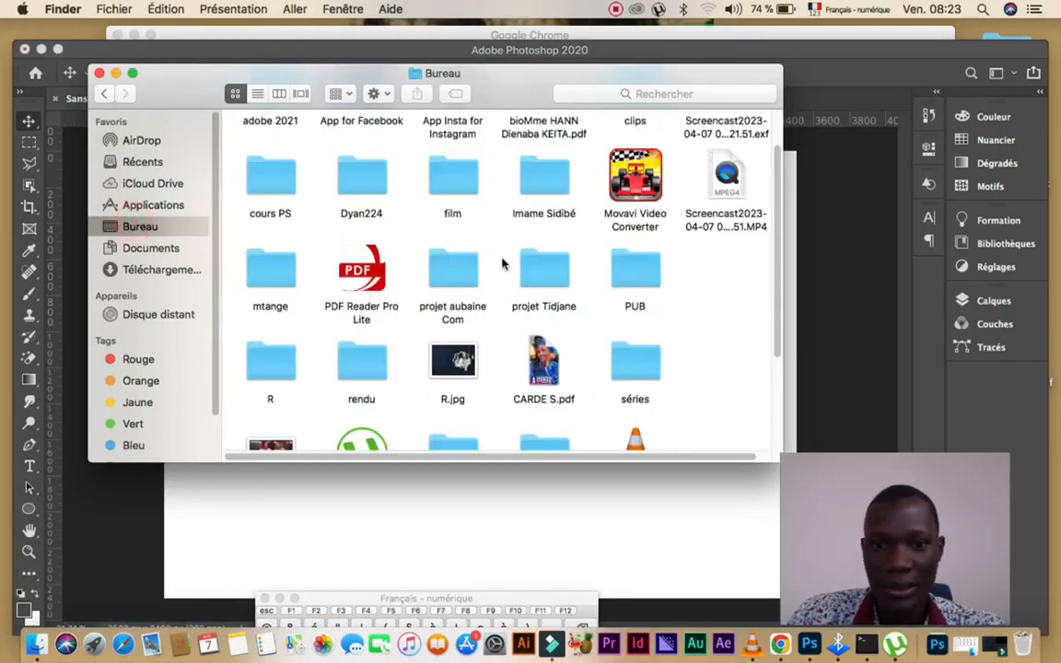
scroll(621, 391, down, 5)
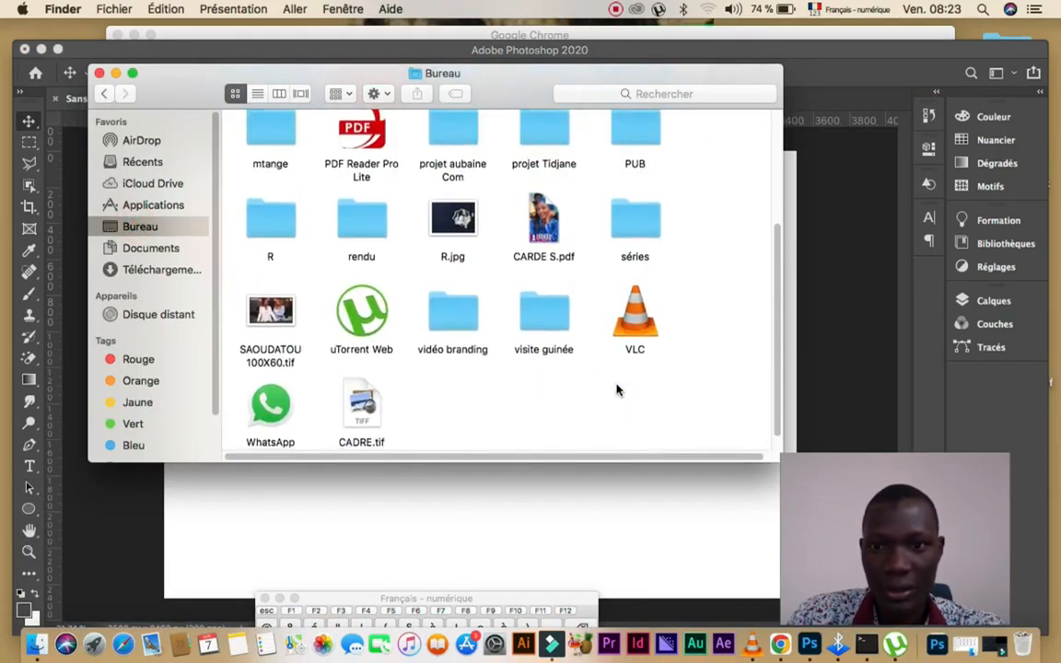
scroll(617, 389, up, 2)
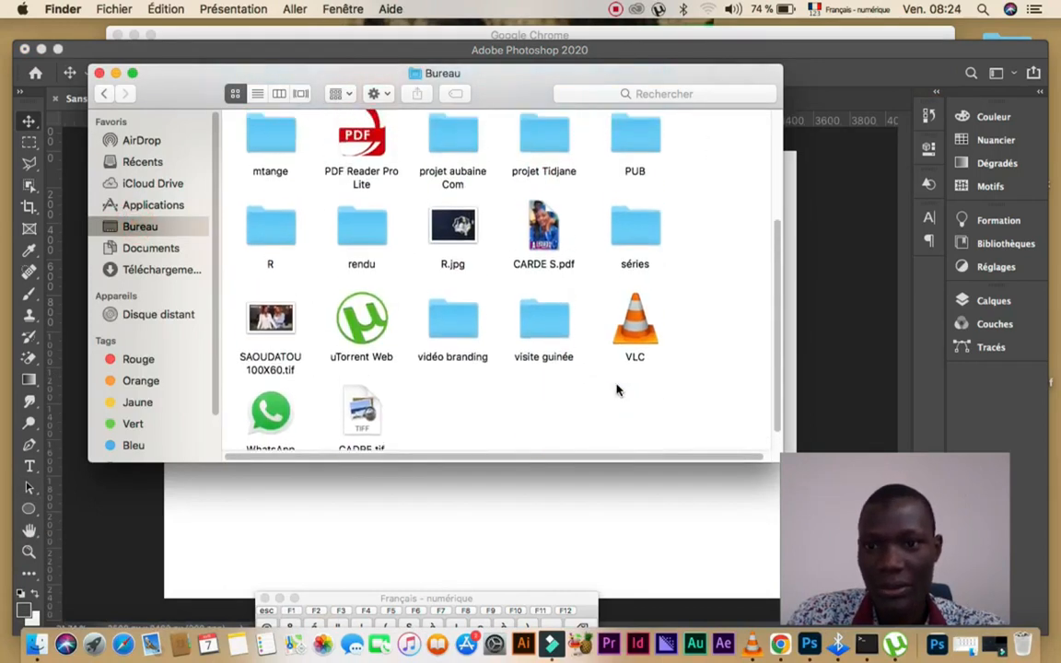
double_click(276, 255)
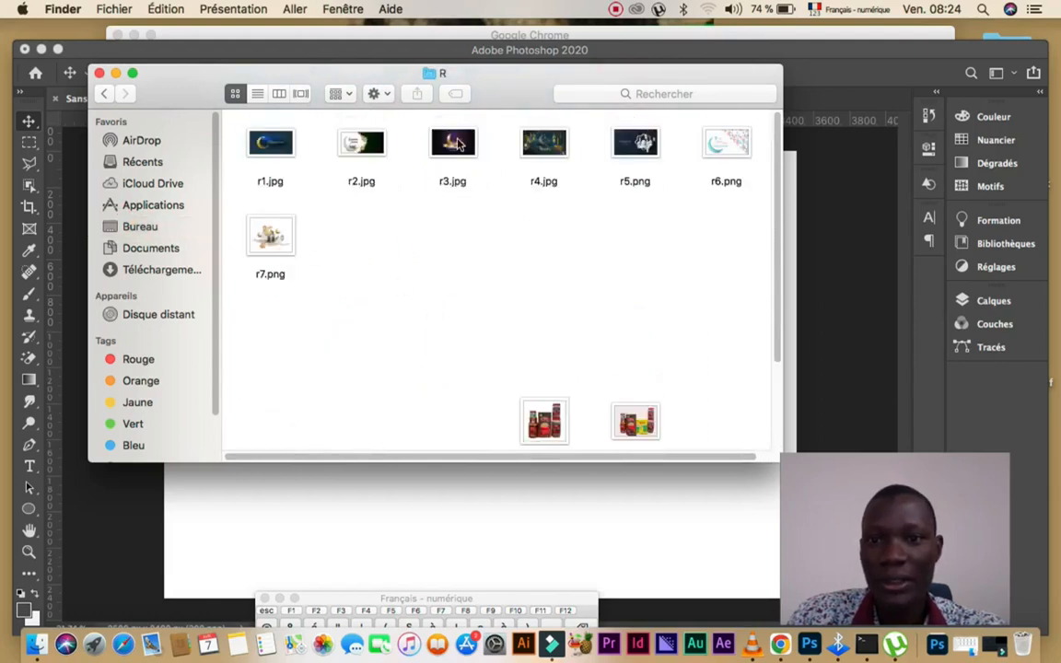
drag(457, 142, 466, 406)
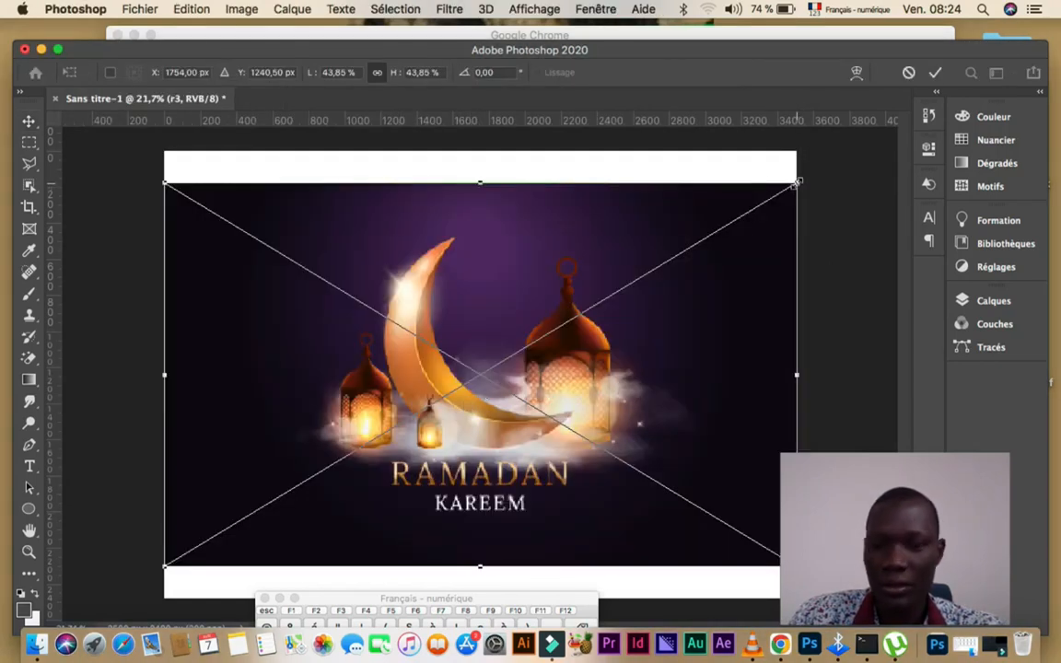
drag(796, 179, 846, 144)
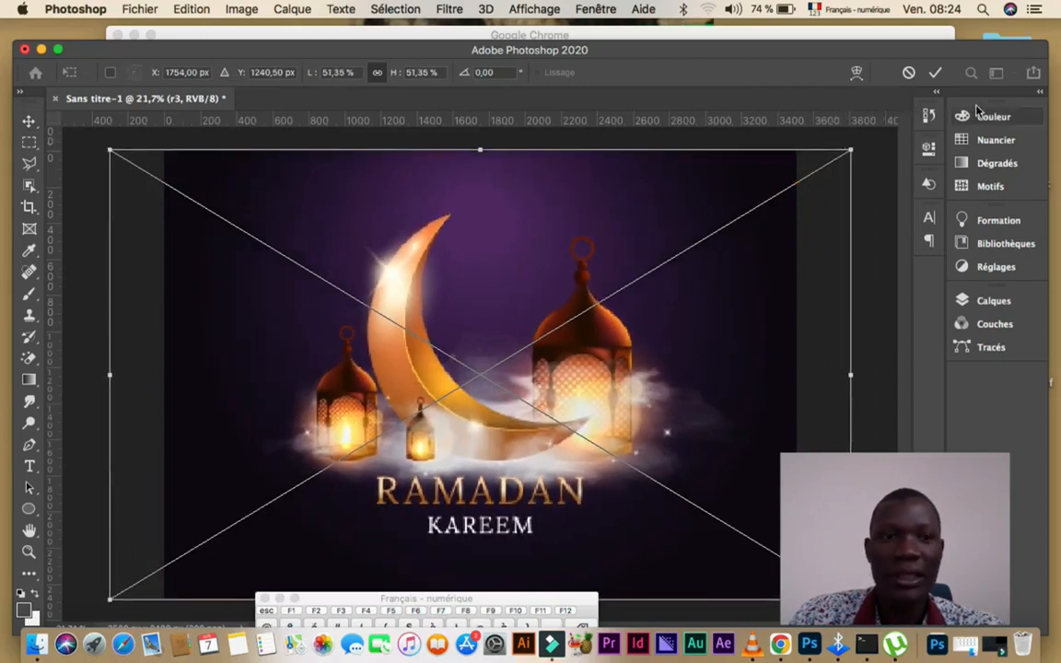
click(936, 72)
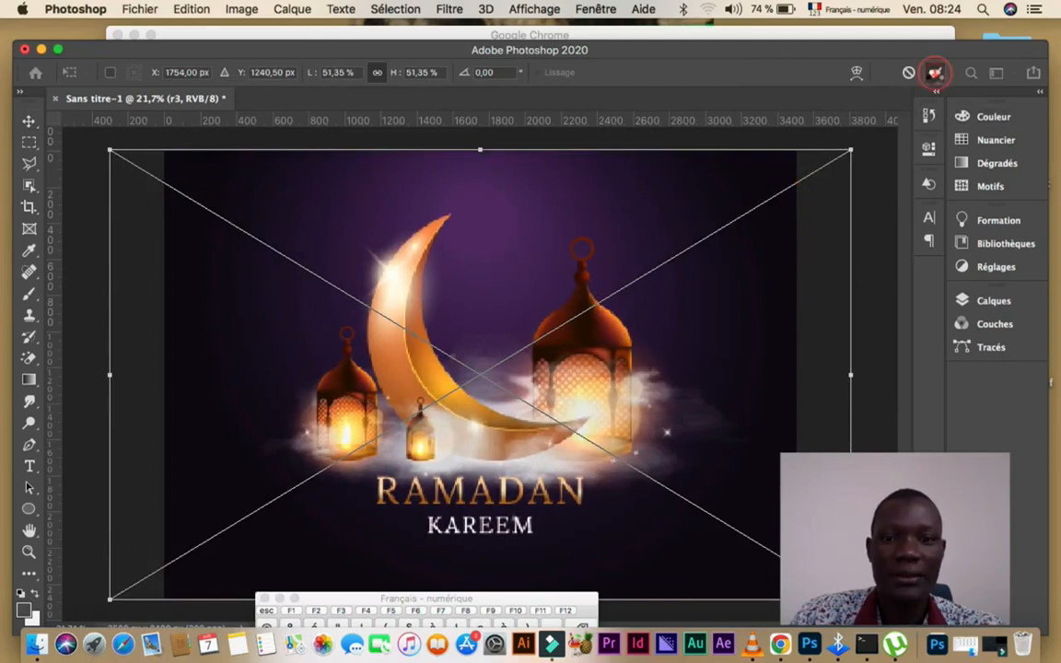
Move the logo asofega layer above the r3 background layer
click(967, 304)
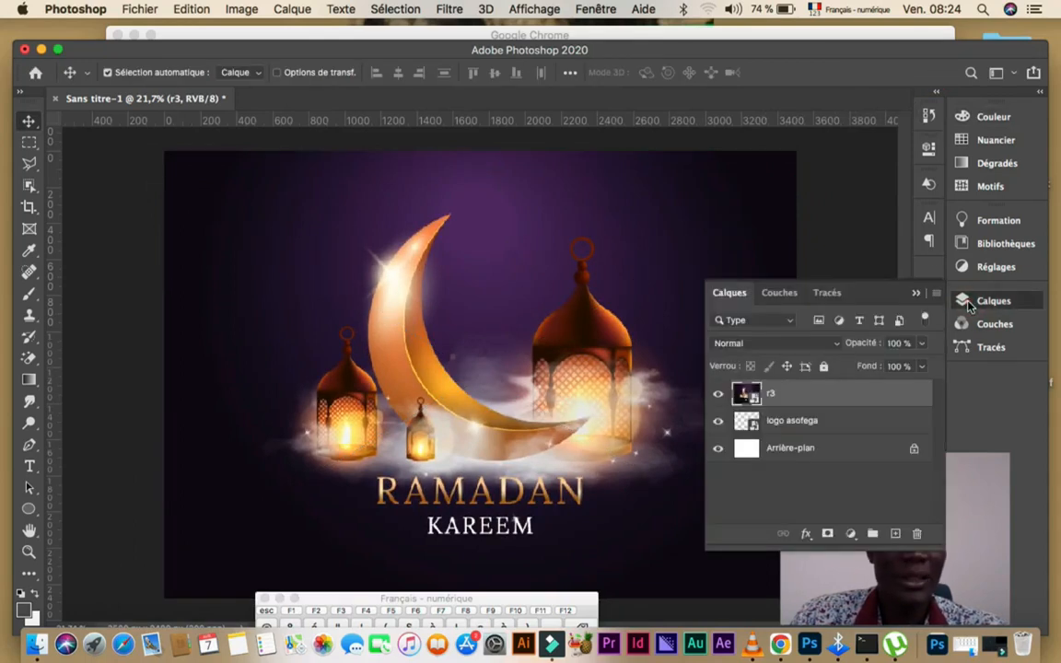
drag(845, 426, 880, 380)
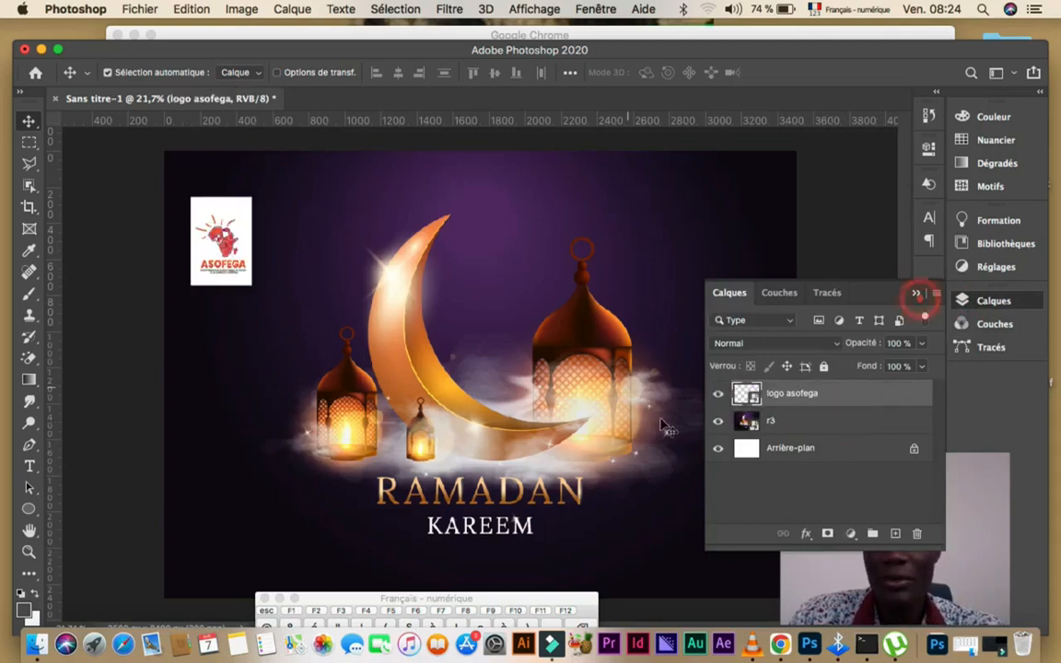
click(917, 293)
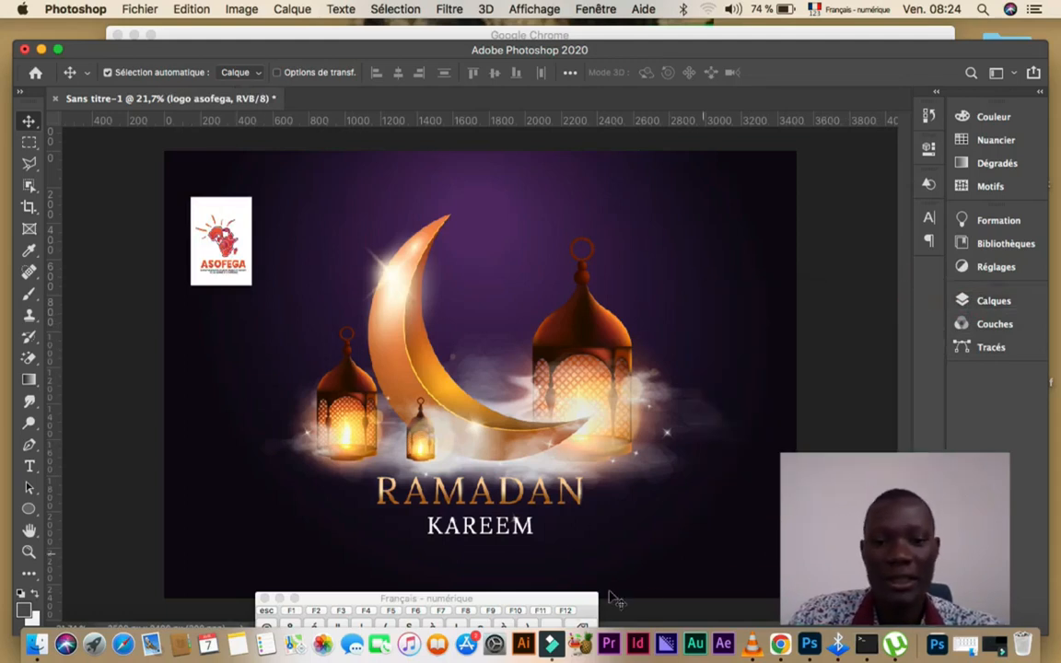
Open the desktop's mtange folder in Finder and locate the social media icon files
drag(524, 600, 539, 613)
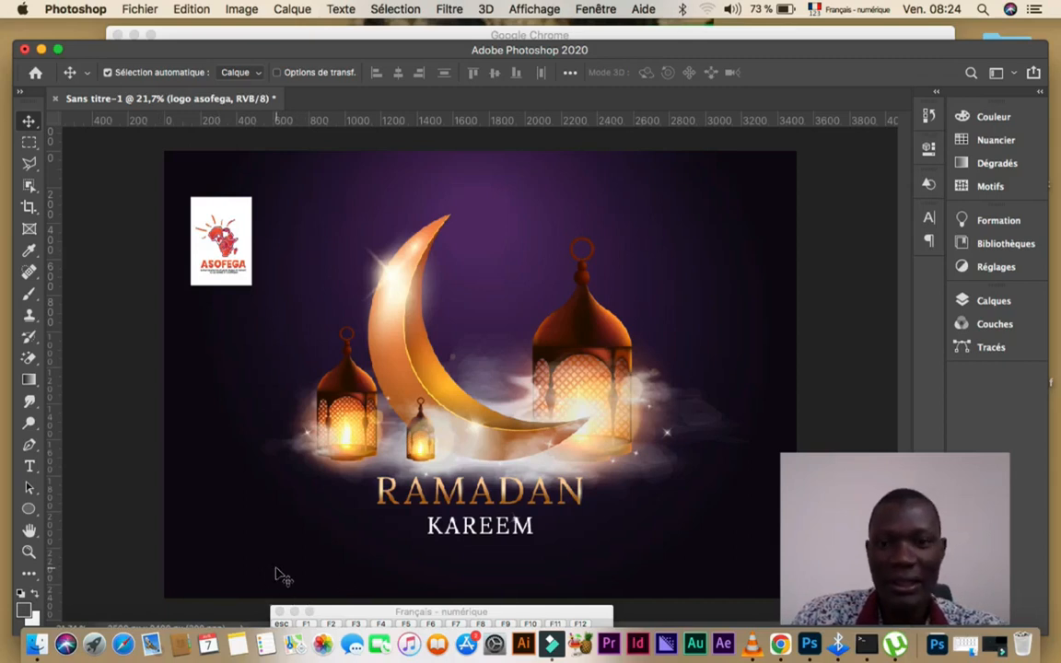
click(36, 643)
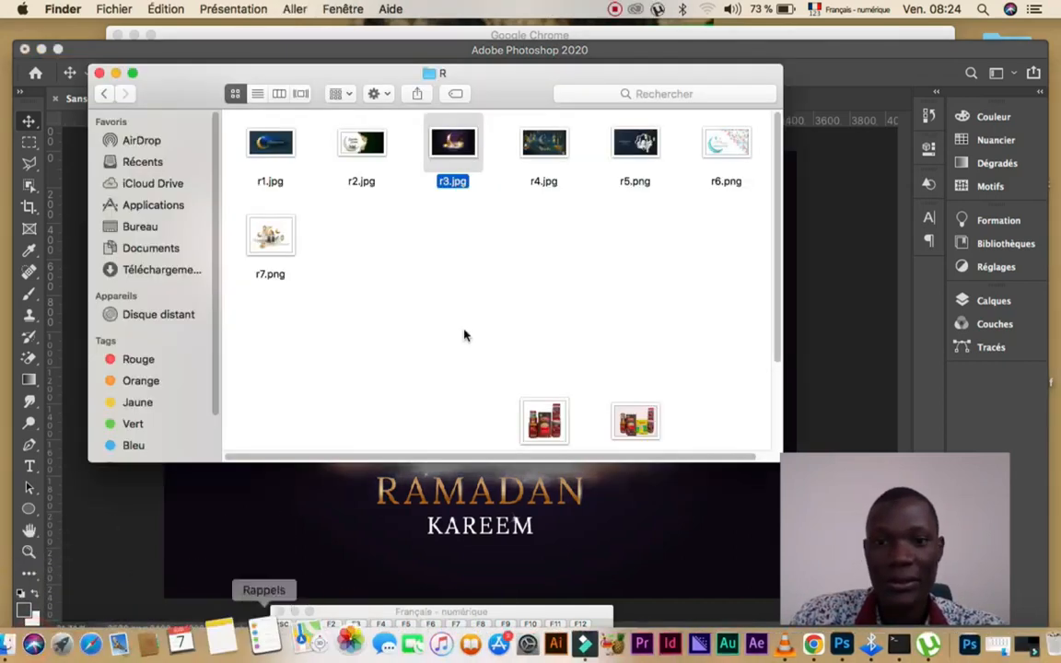
click(104, 94)
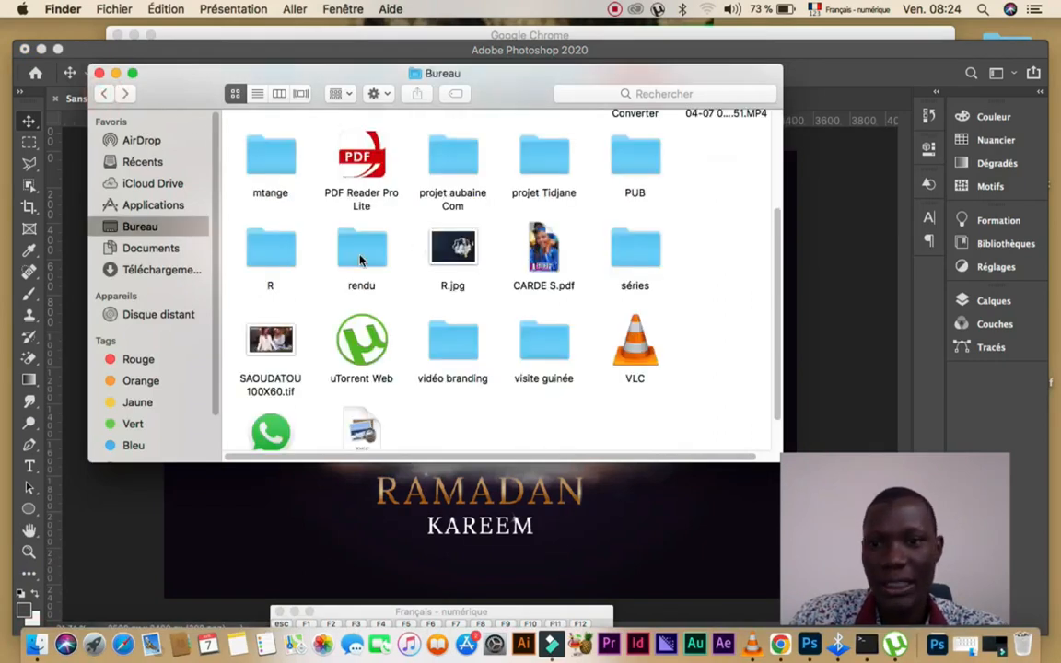
scroll(445, 329, up, 5)
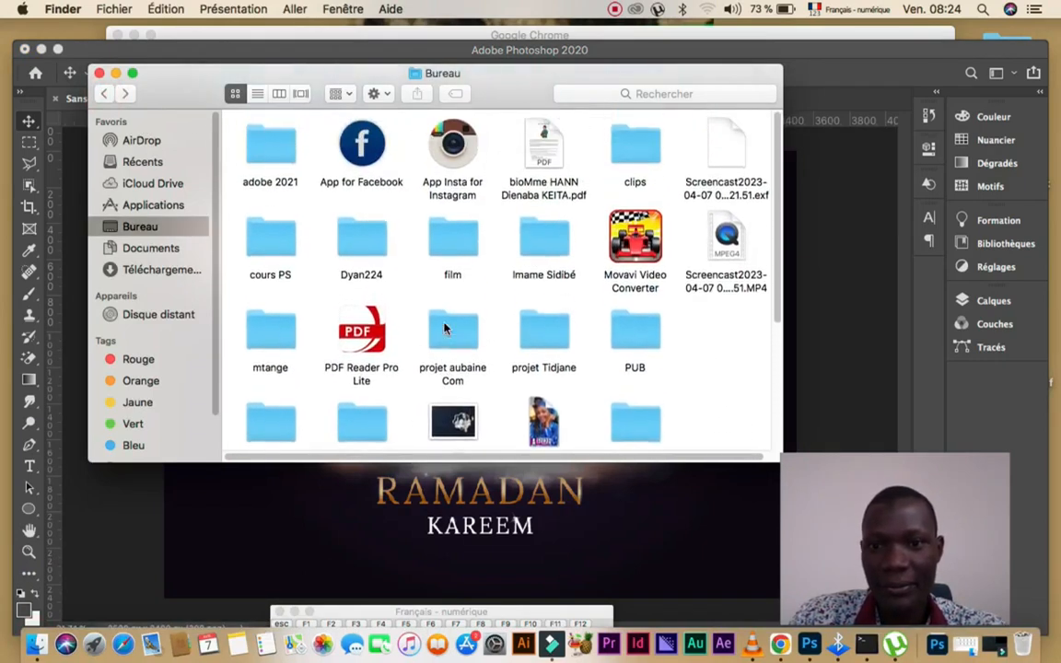
double_click(262, 332)
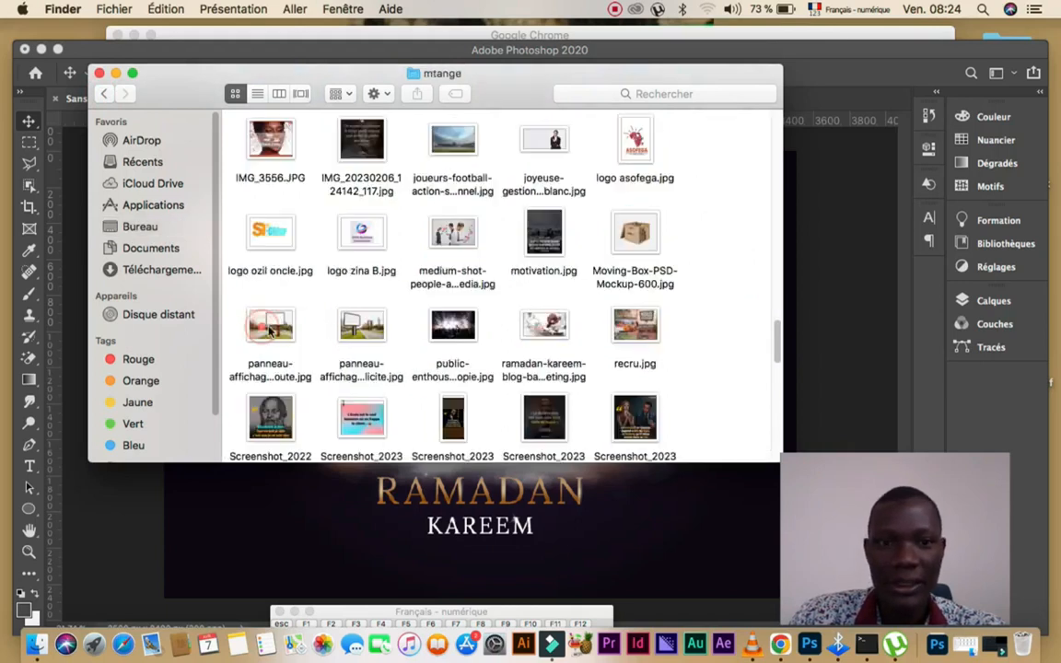
scroll(577, 349, down, 10)
scroll(577, 349, up, 4)
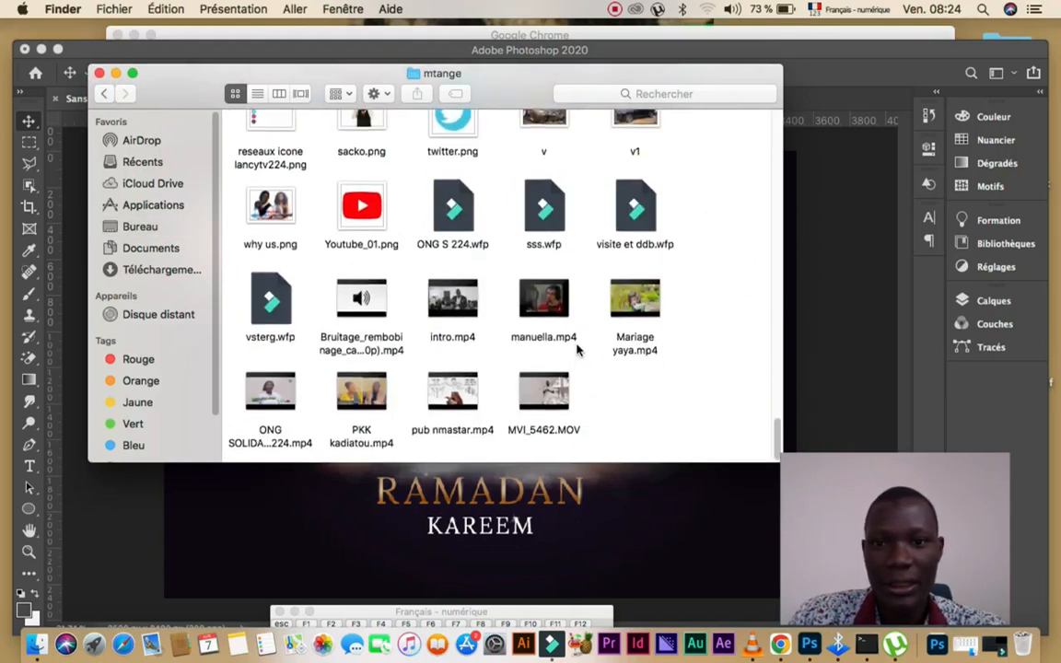
Select Instagram.png, twitter.png and facebook.png together in the mtange folder
click(370, 209)
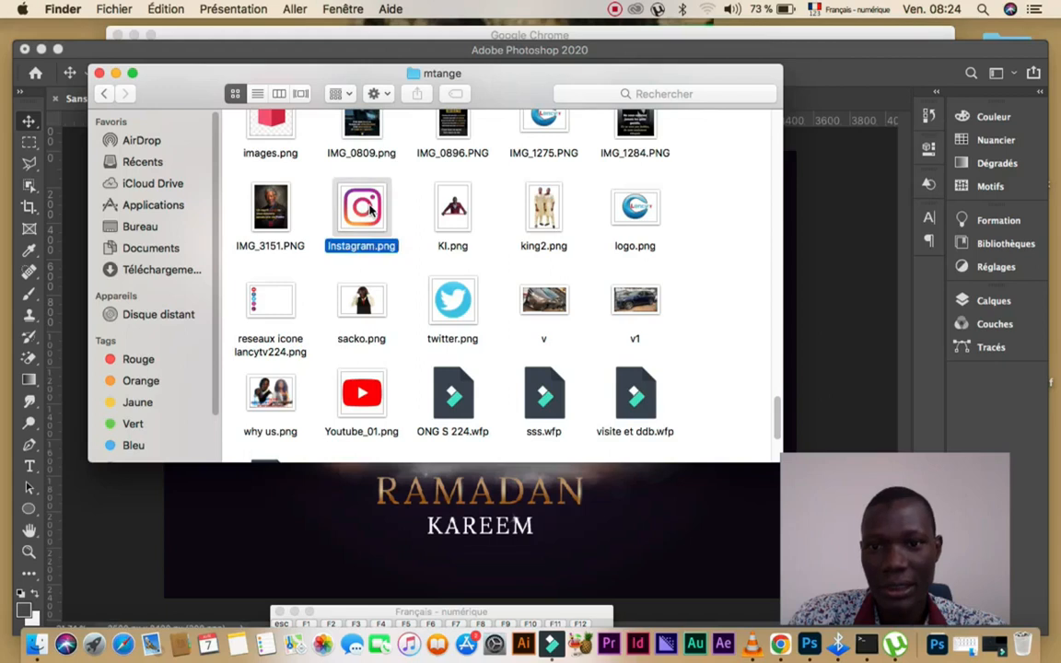
super+click(465, 304)
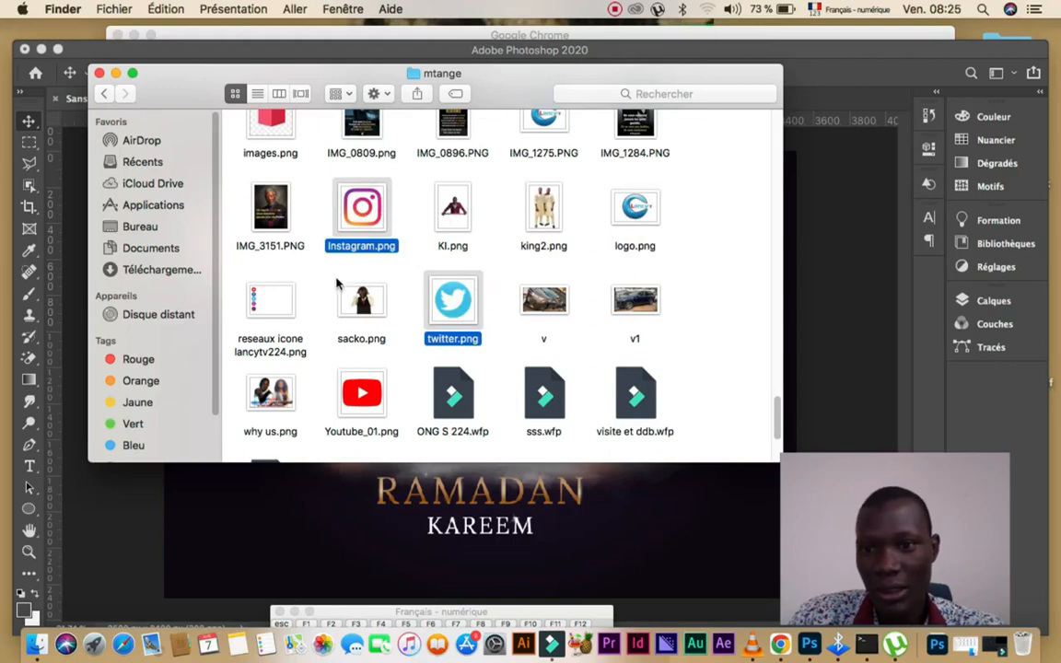
scroll(532, 337, down, 4)
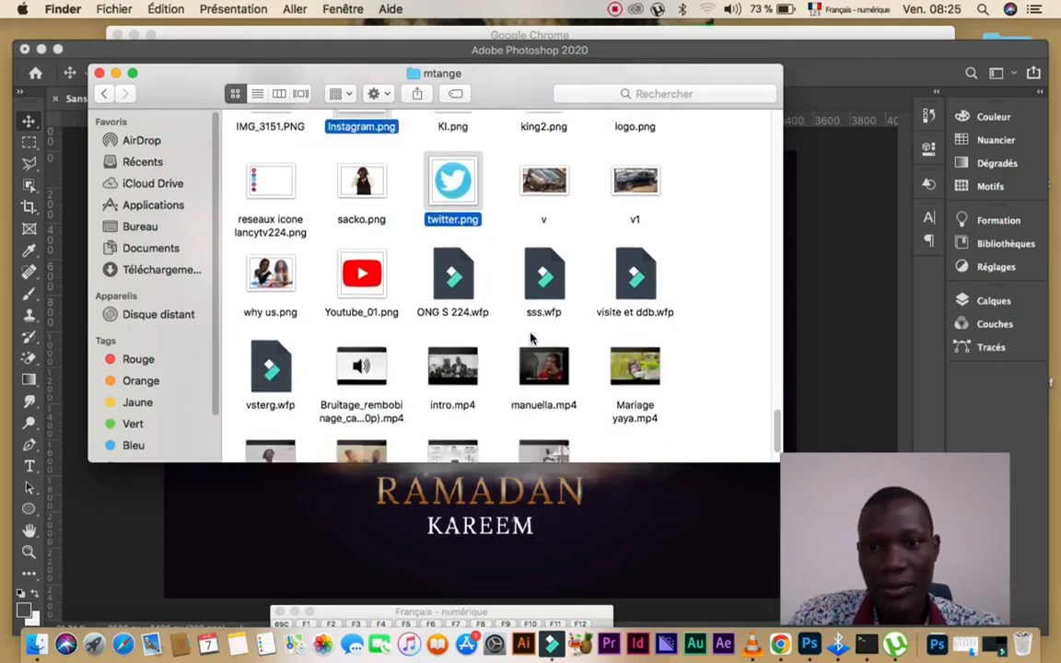
scroll(531, 337, up, 5)
scroll(532, 337, up, 4)
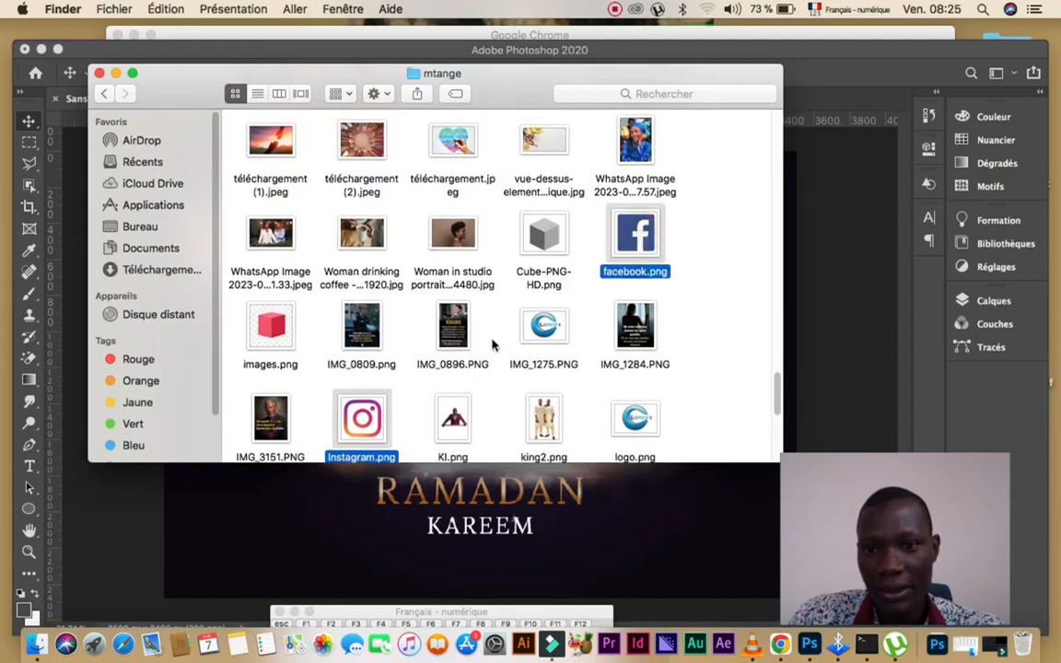
Add Youtube_01.png to the file selection and place the four social media icons into the Photoshop document
scroll(504, 130, up, 15)
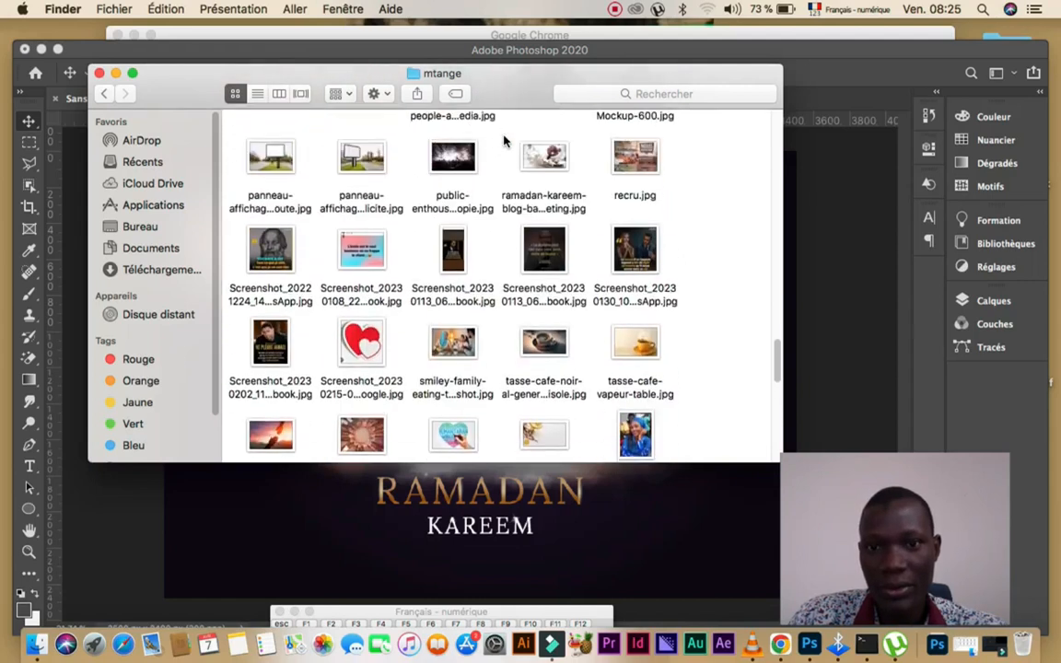
scroll(504, 140, up, 15)
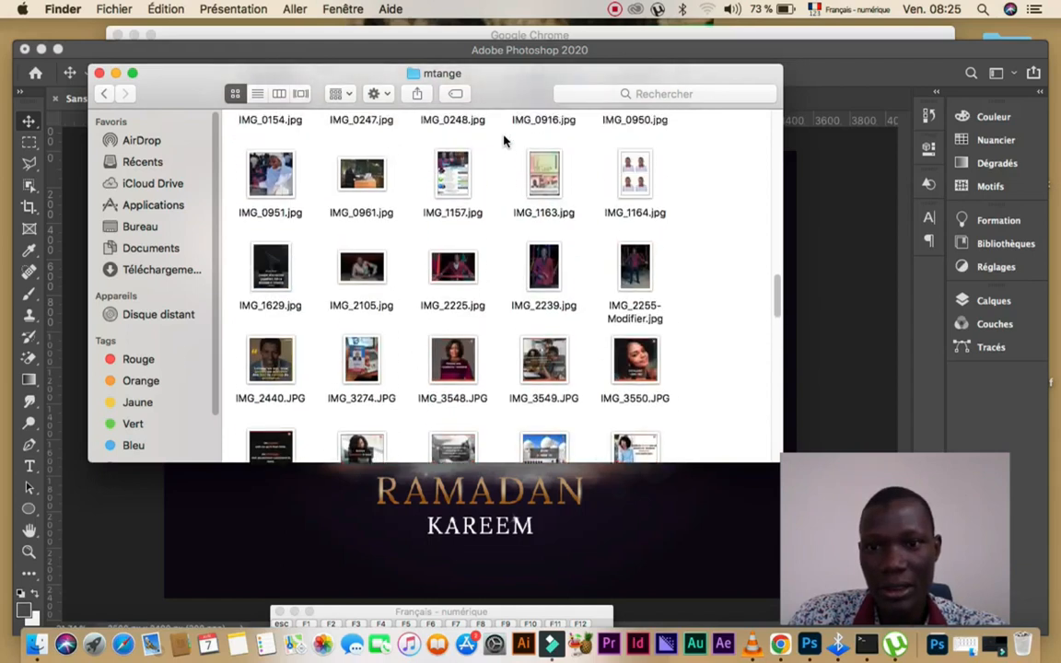
scroll(504, 140, up, 15)
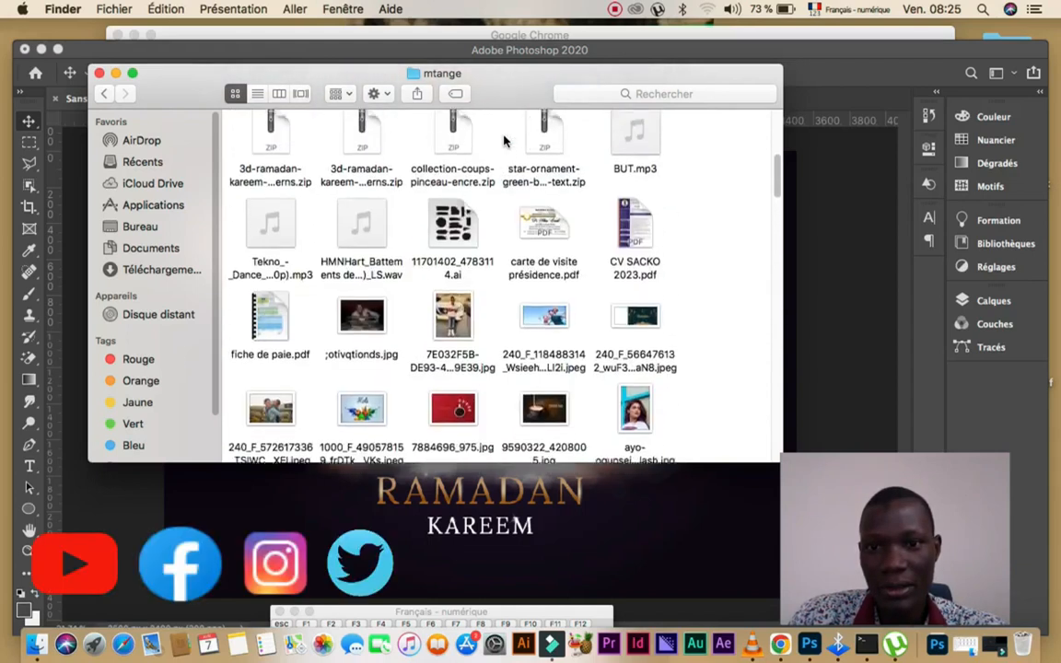
scroll(504, 140, down, 15)
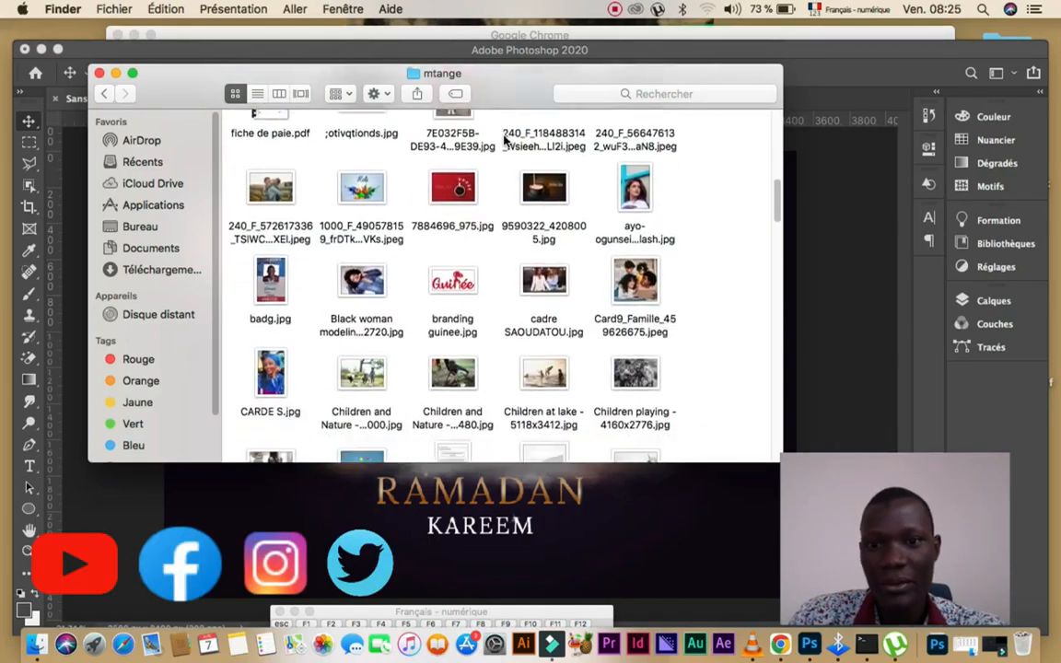
scroll(504, 140, down, 15)
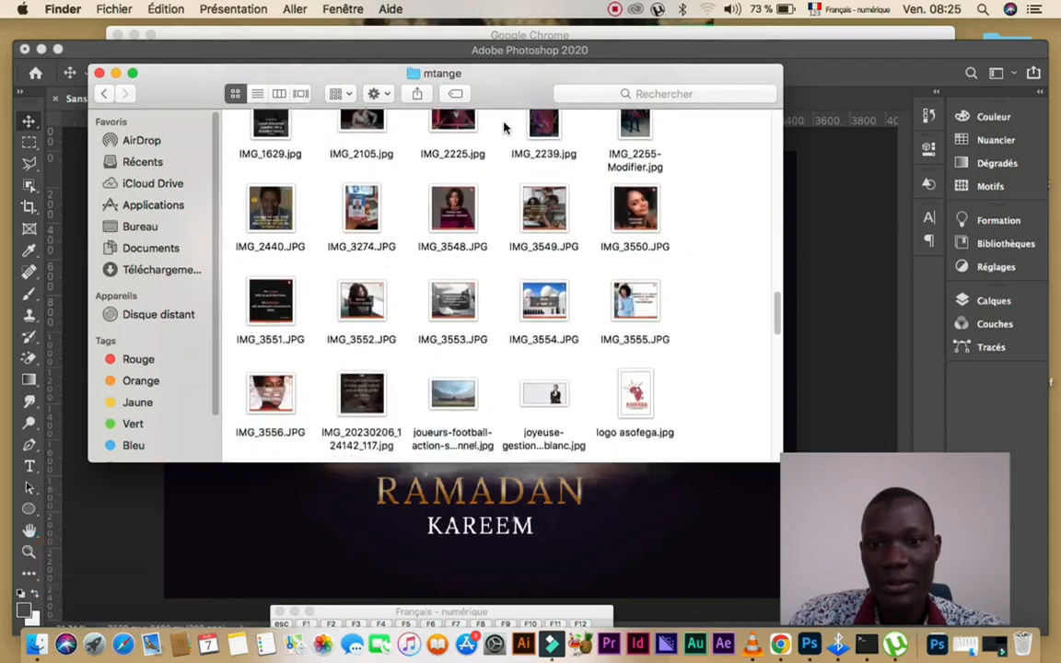
scroll(504, 127, down, 10)
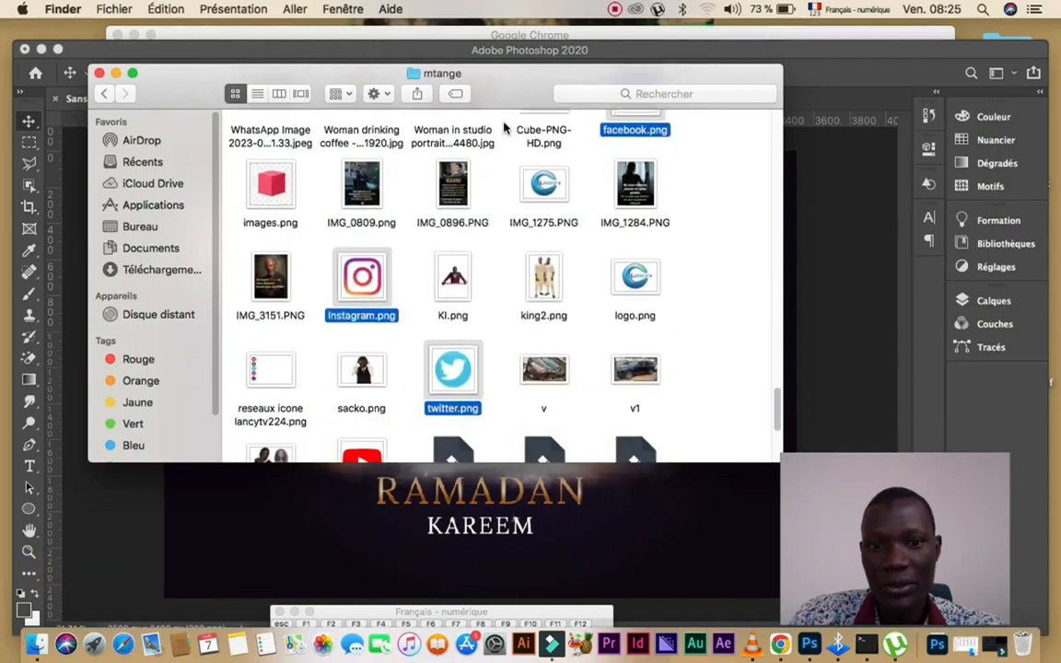
scroll(450, 334, down, 2)
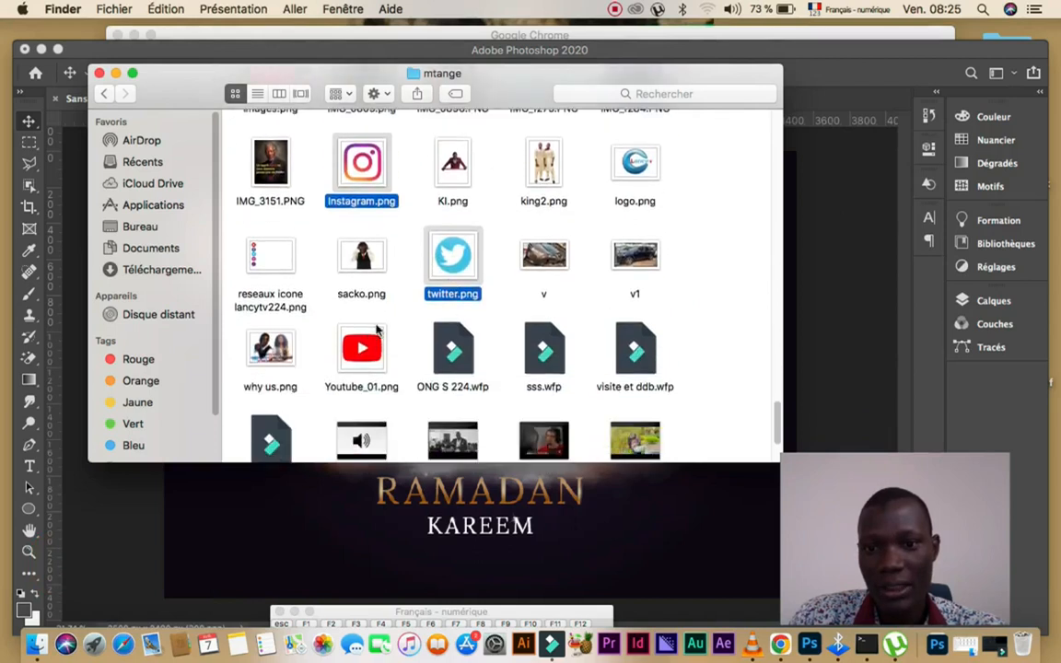
super+click(373, 355)
drag(363, 349, 257, 550)
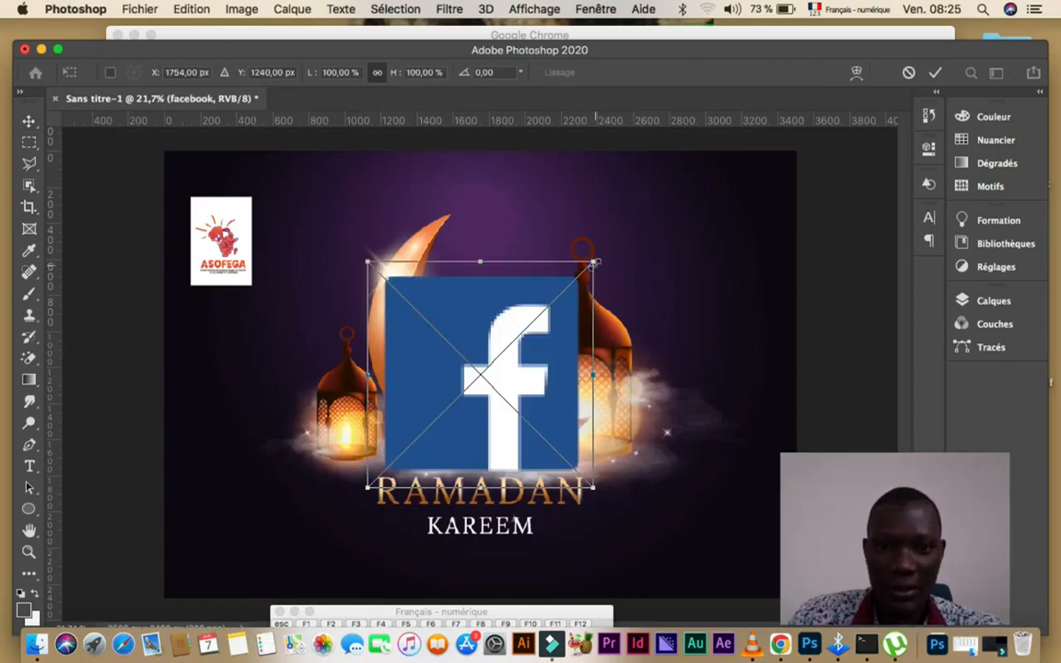
Shrink the Facebook icon to about 12.56% and the Instagram icon to about 13.01%, placing them side by side near the canvas's lower-left corner
drag(595, 261, 228, 529)
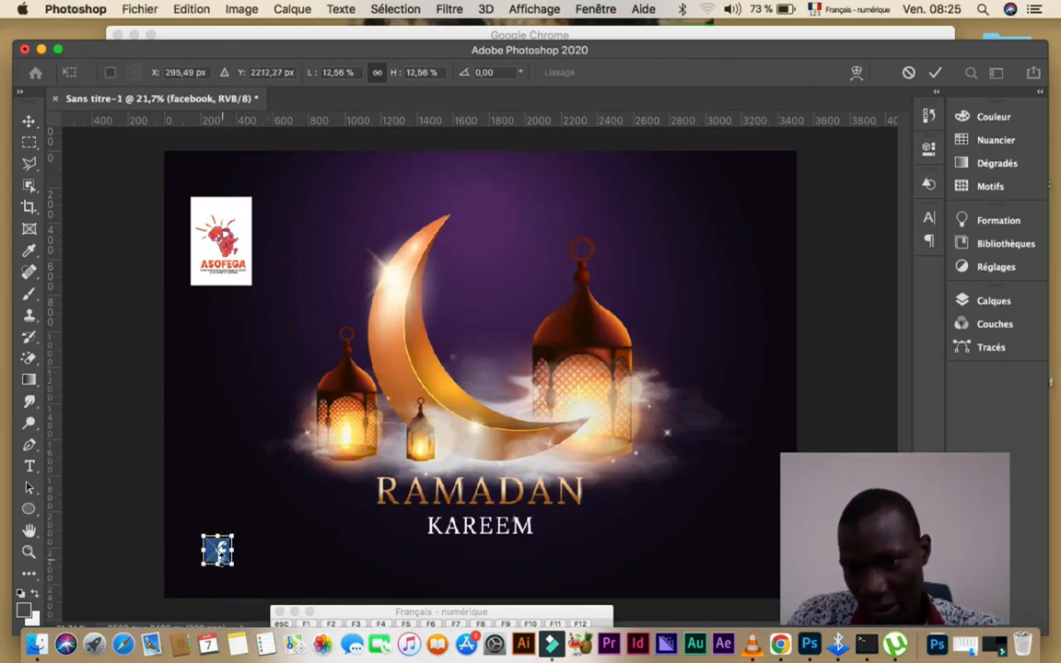
click(936, 74)
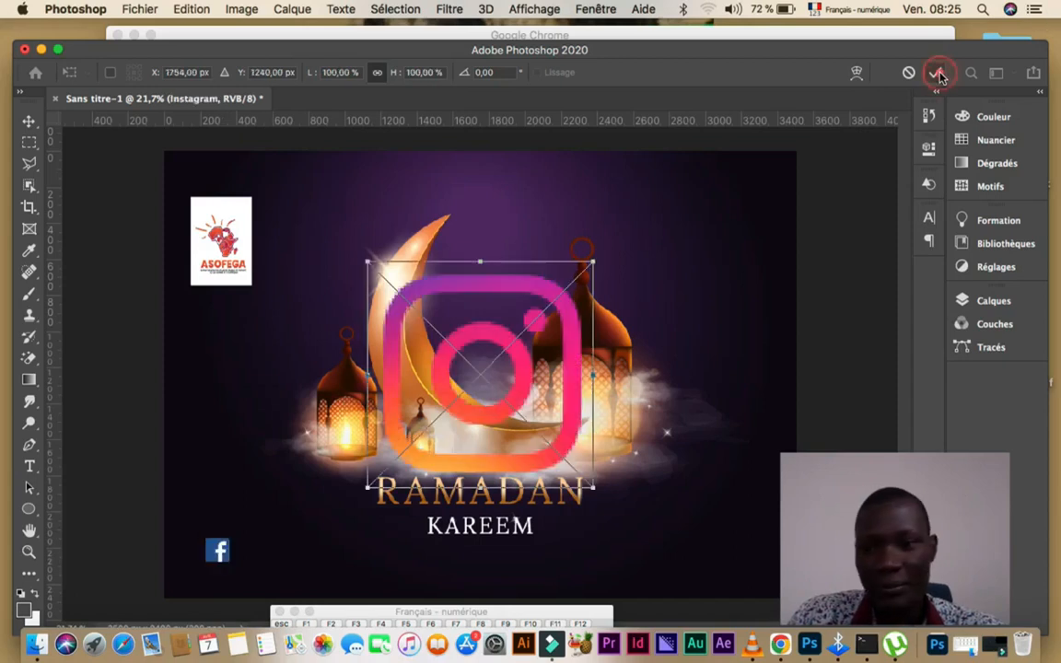
drag(592, 262, 276, 541)
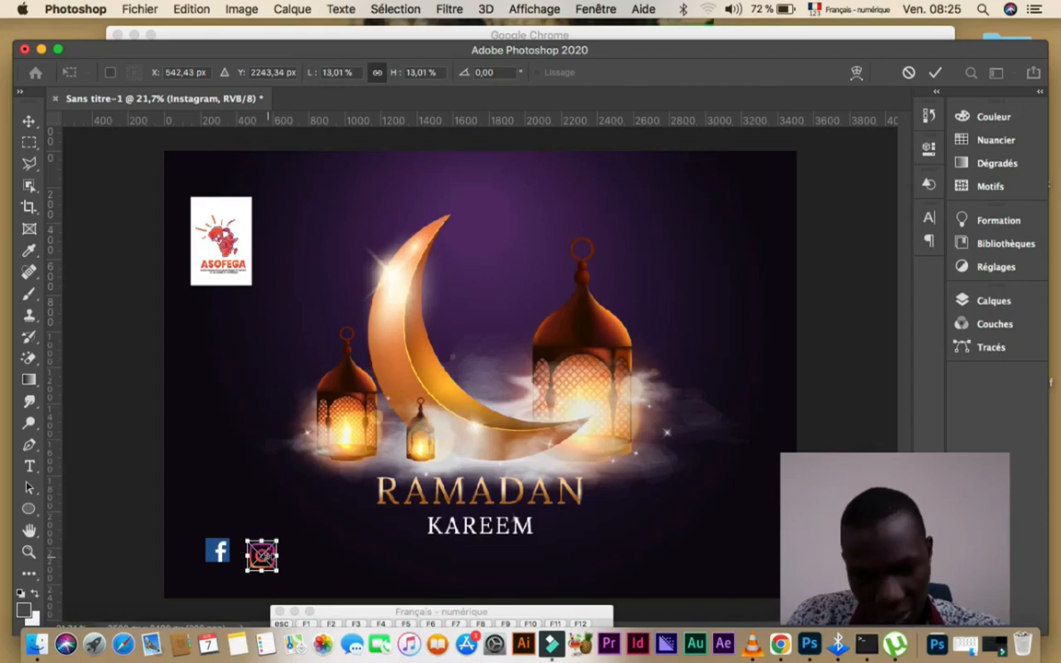
key(Up)
key(Up)
key(Up)
key(Up)
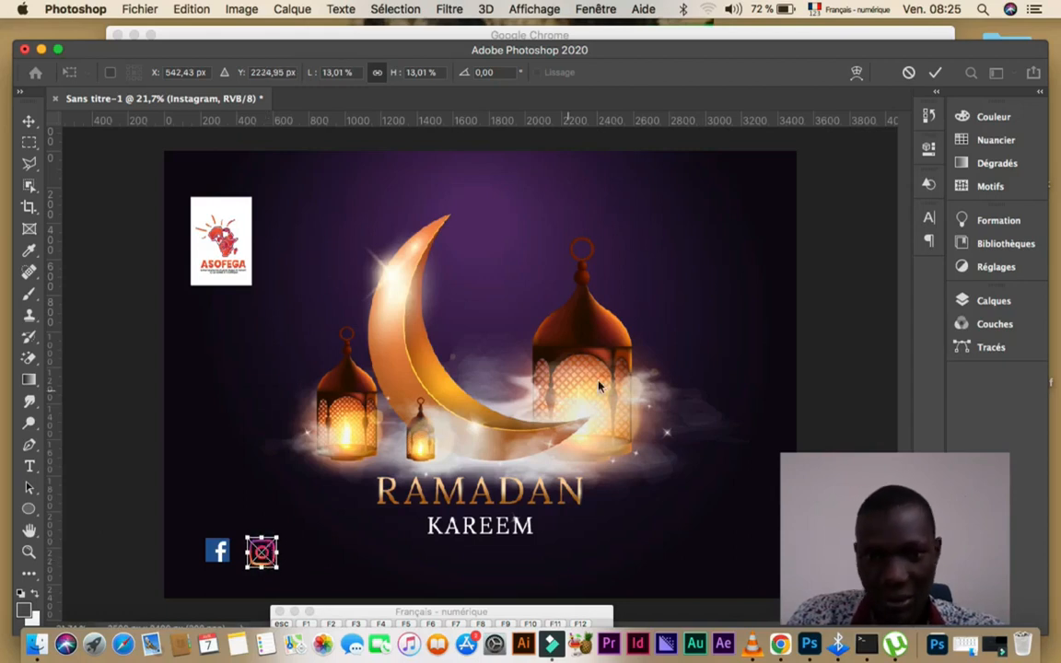
click(934, 74)
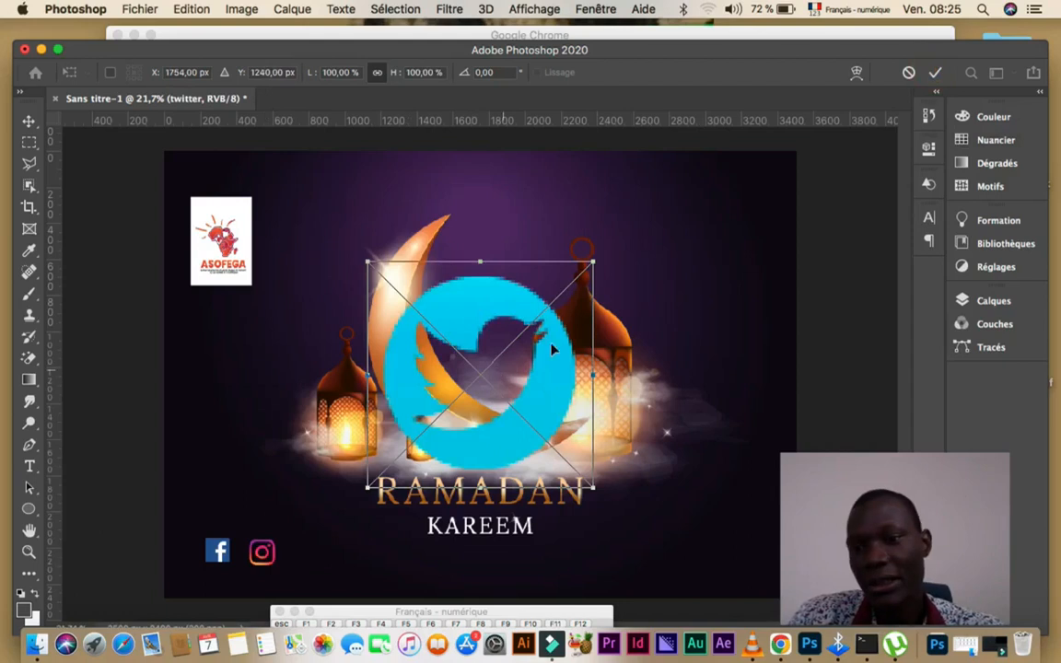
Shrink the Twitter icon to about 14.57% and the YouTube icon to about 15.57%, continuing the row beside the Instagram icon
drag(591, 263, 315, 566)
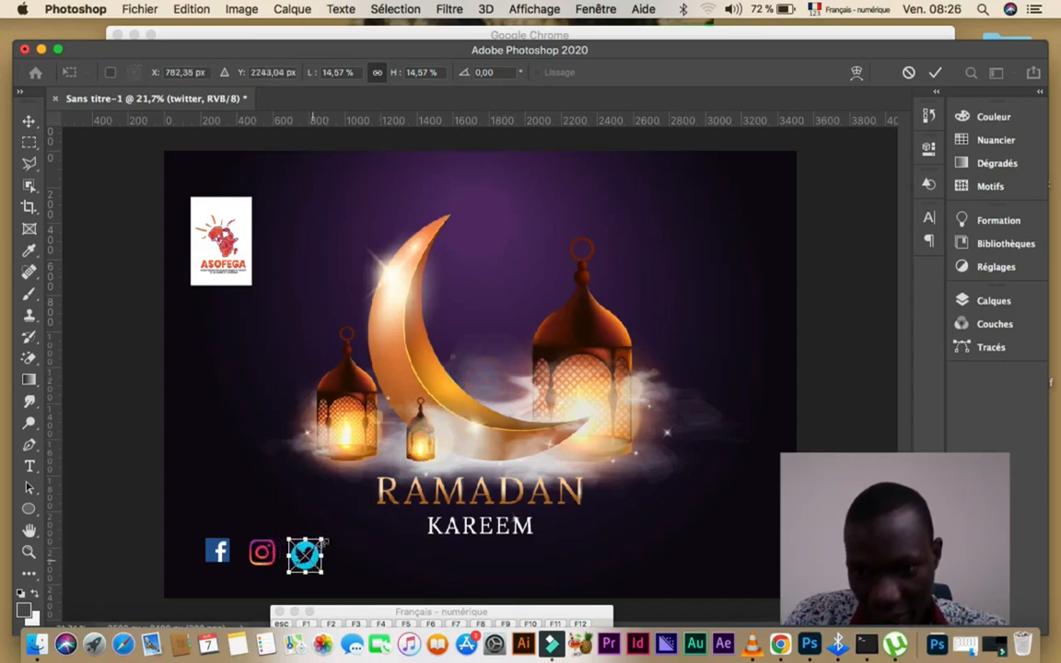
key(Up)
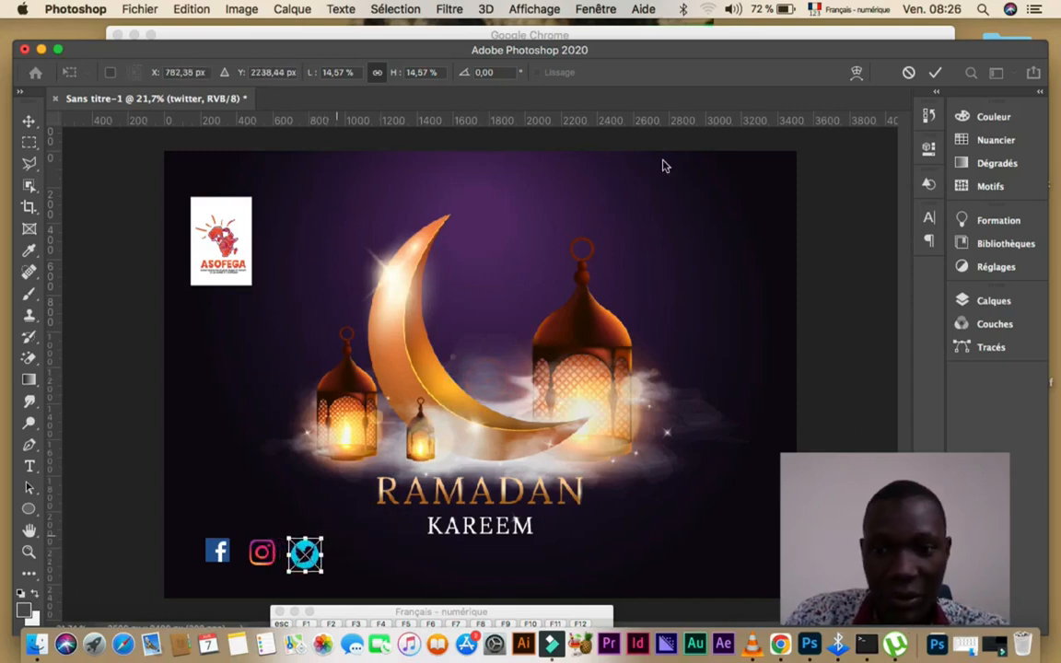
click(936, 74)
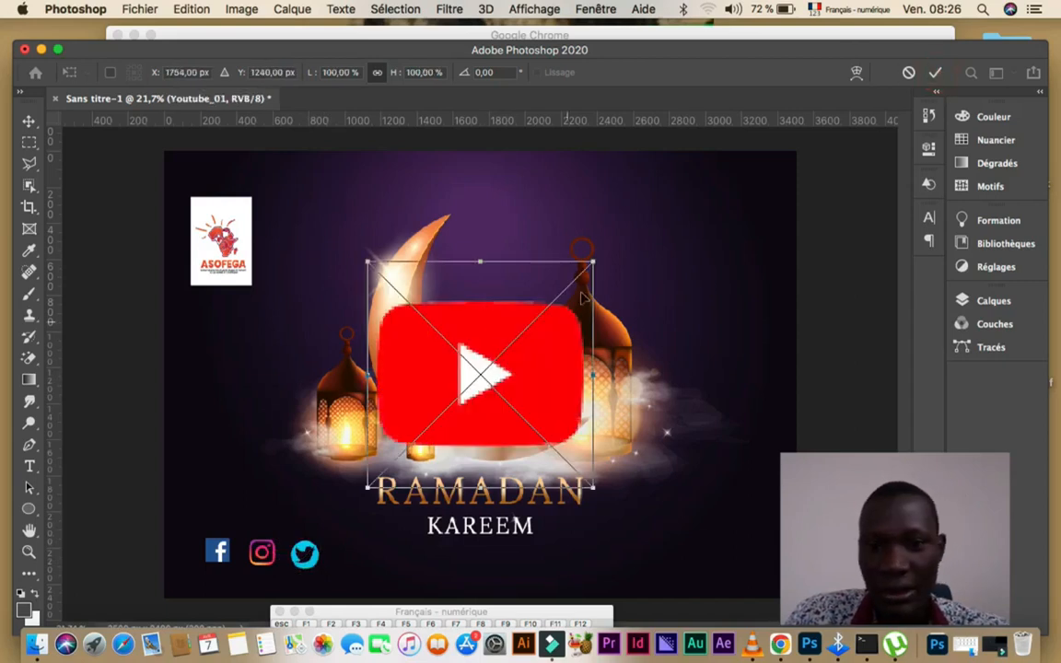
drag(558, 284, 369, 571)
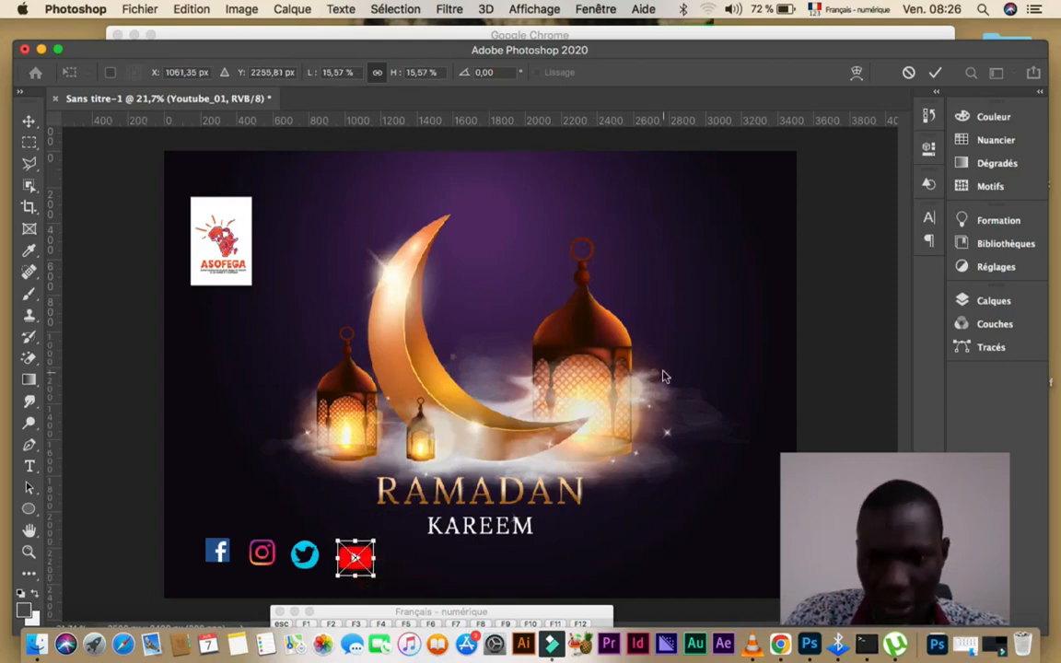
click(937, 72)
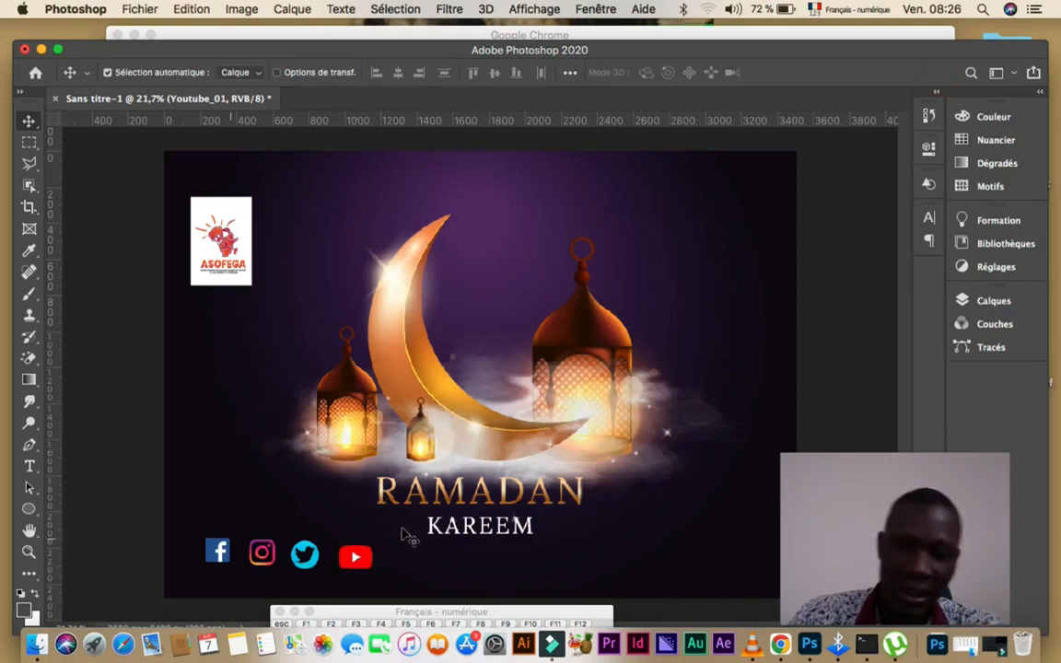
Draw a rectangle shape about 1159 × 295 px around the row of four social media icons
click(95, 462)
click(31, 510)
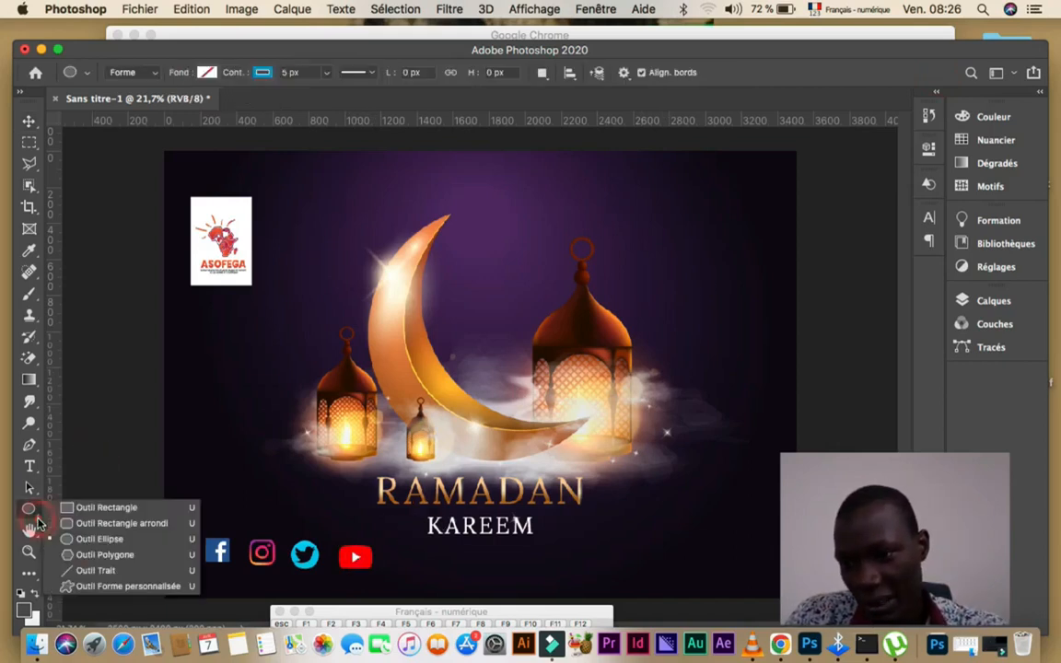
click(83, 505)
drag(194, 526, 403, 579)
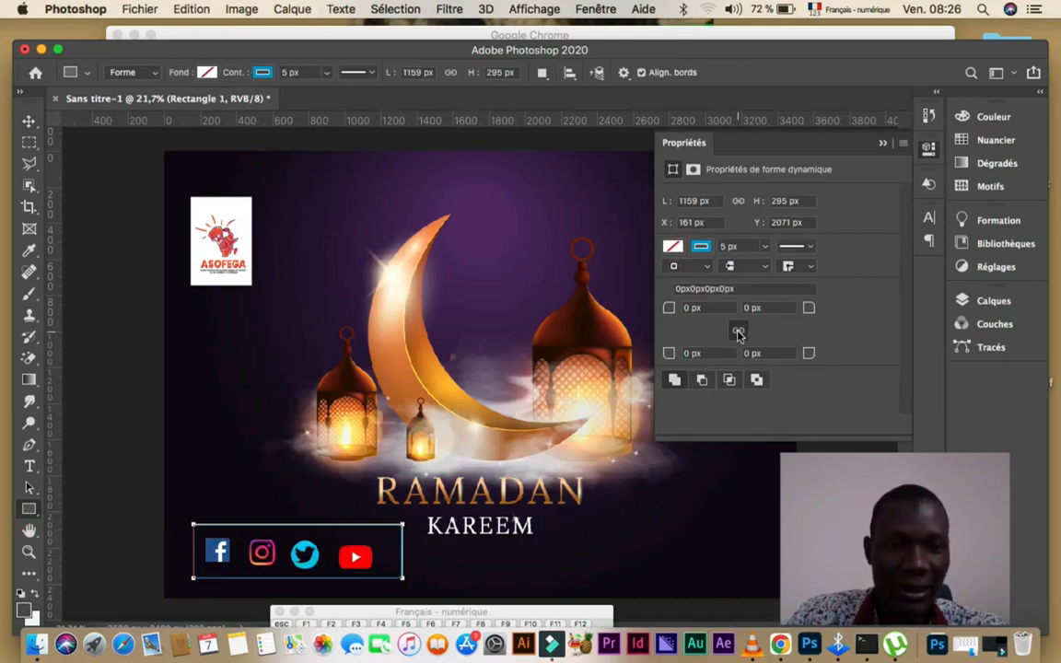
Round all four corners of the rectangle around the icons with a 111 px radius
click(693, 308)
text(100)
key(Return)
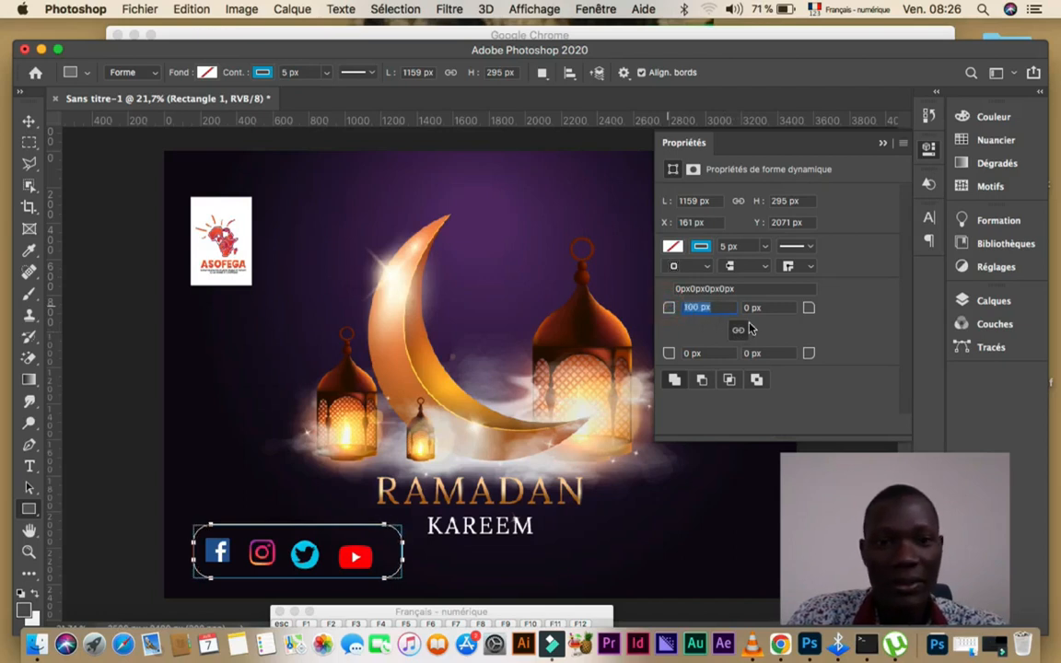
text(111)
key(Return)
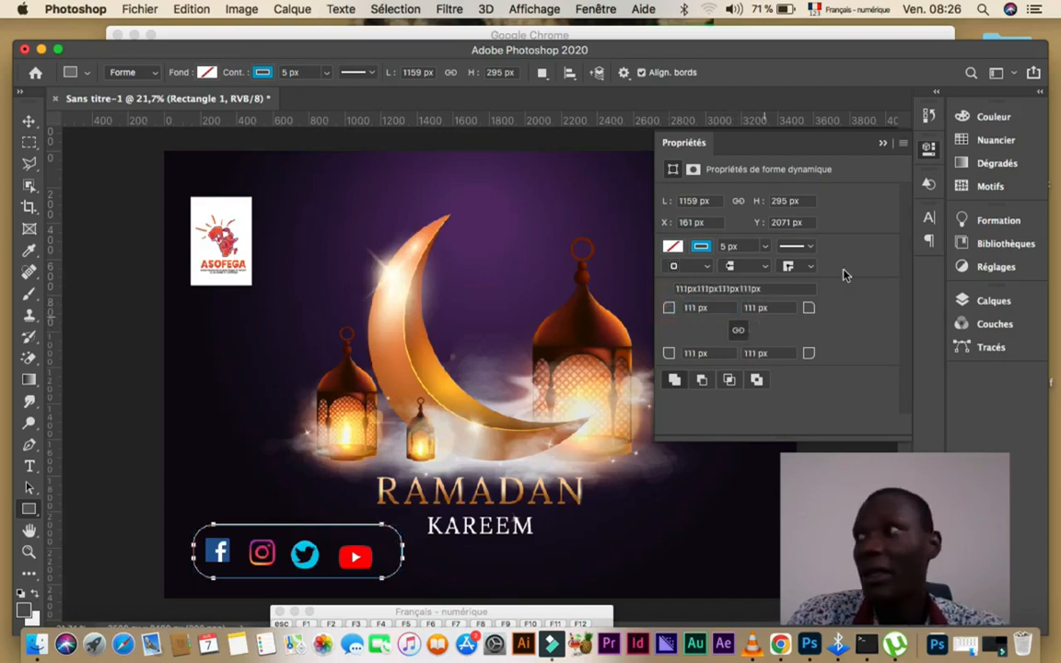
Change the rounded rectangle's stroke to white and set its width to 10 px
click(261, 73)
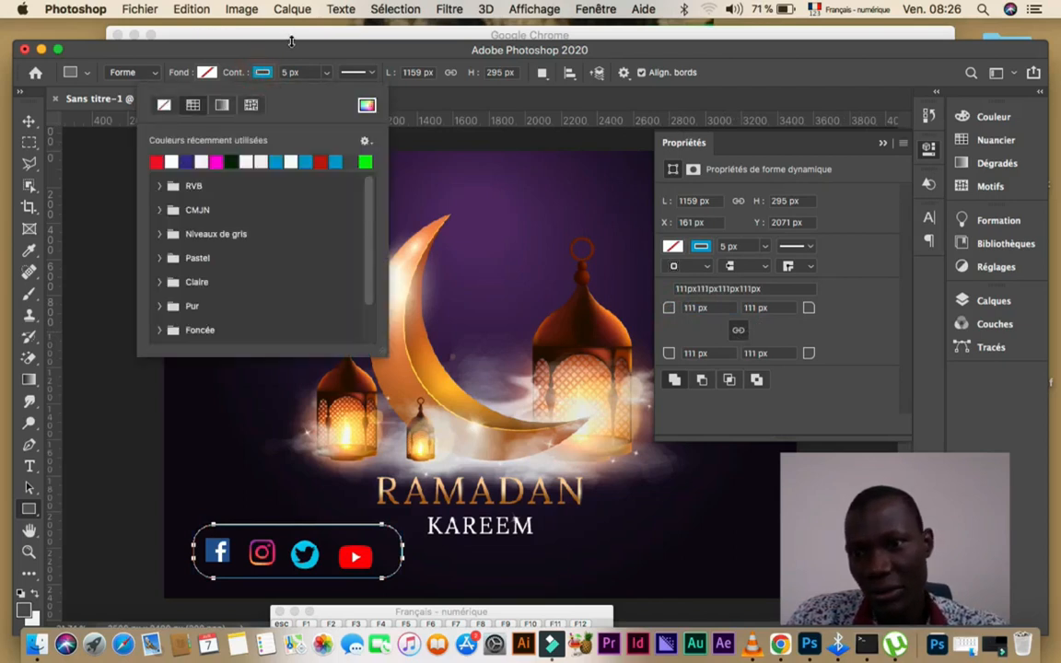
click(172, 162)
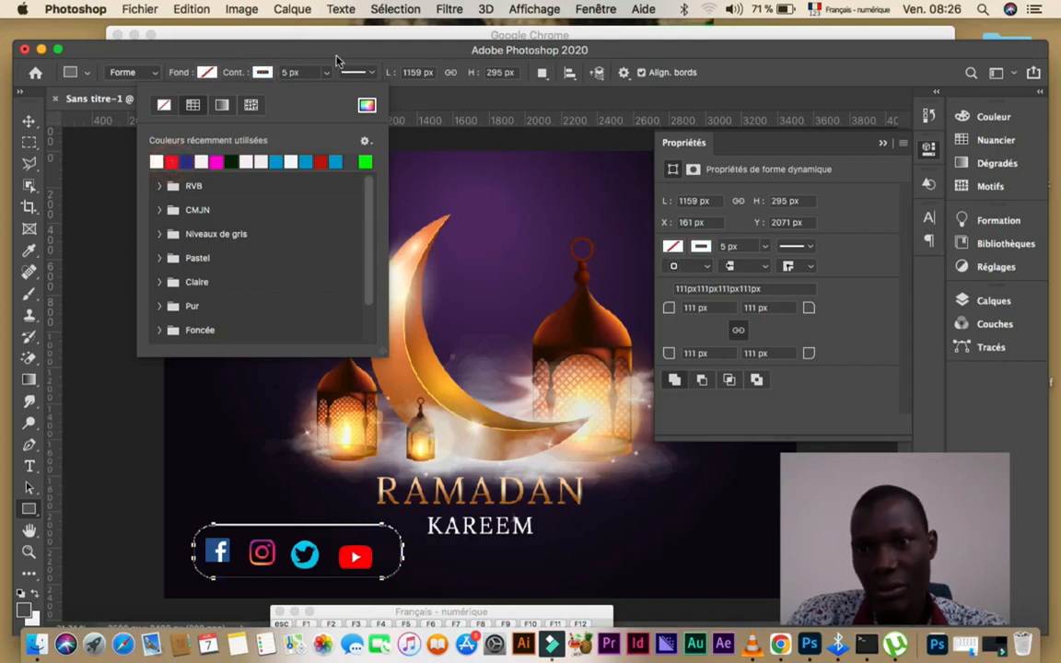
click(234, 76)
drag(234, 75, 238, 75)
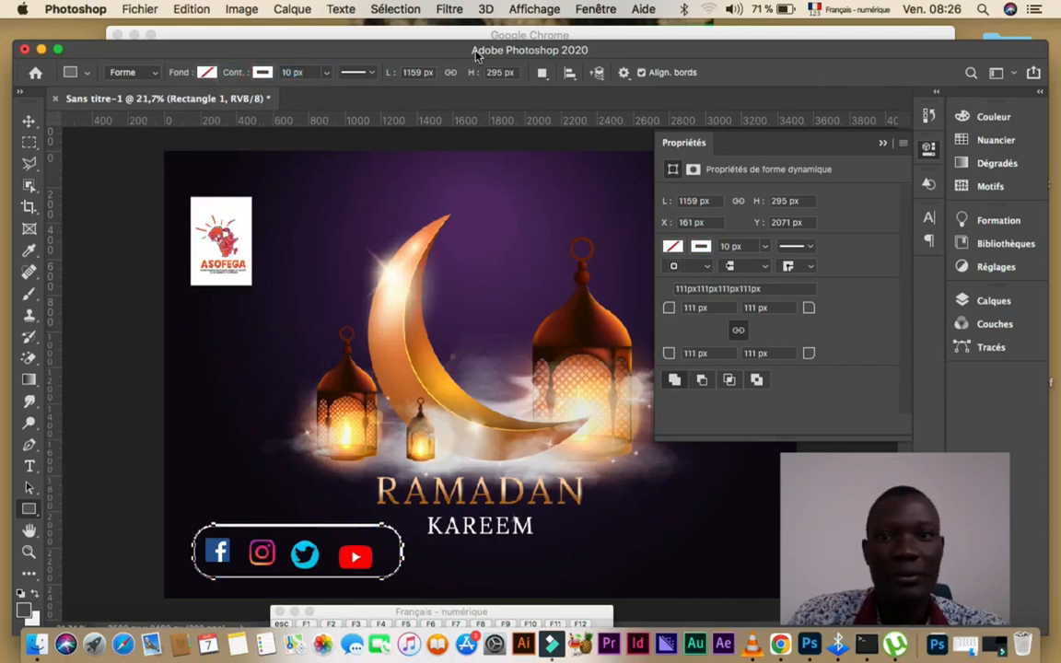
Nudge the rounded frame around the social media icons down to Y 2079 px
click(28, 121)
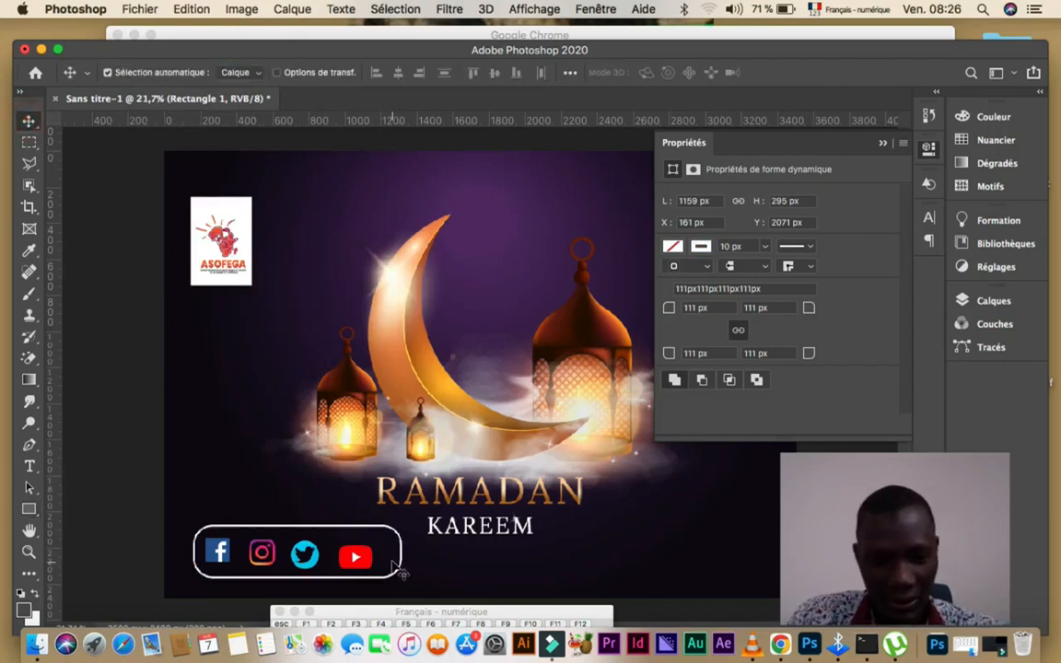
key(Down)
key(Down)
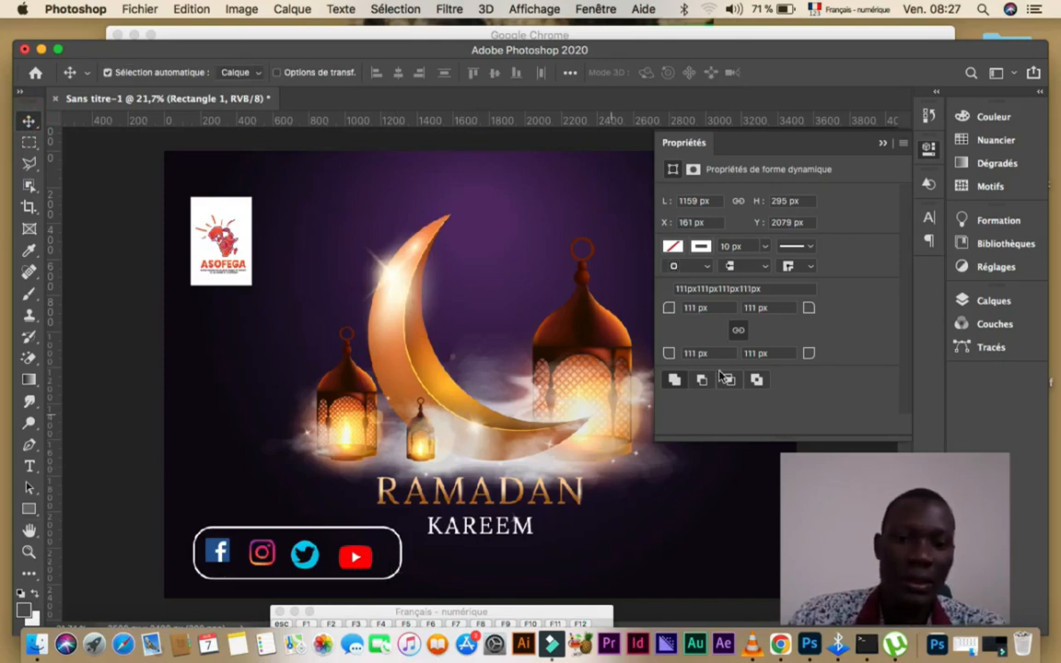
click(882, 143)
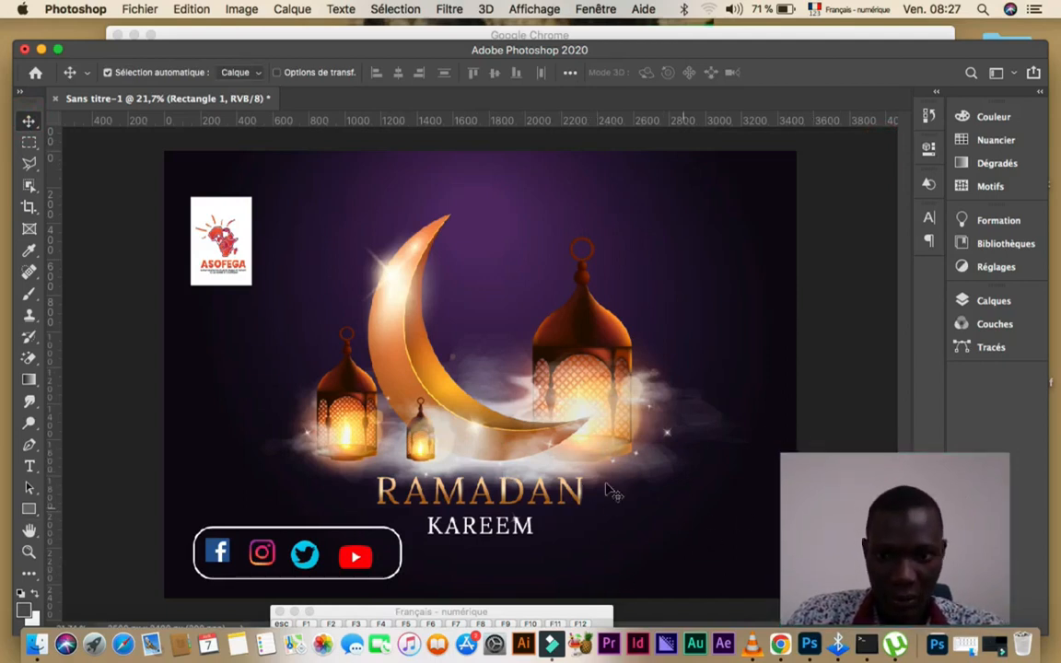
Switch to Finder, open the iconne folder and place the red telephone receiver icon into the Photoshop document
click(37, 643)
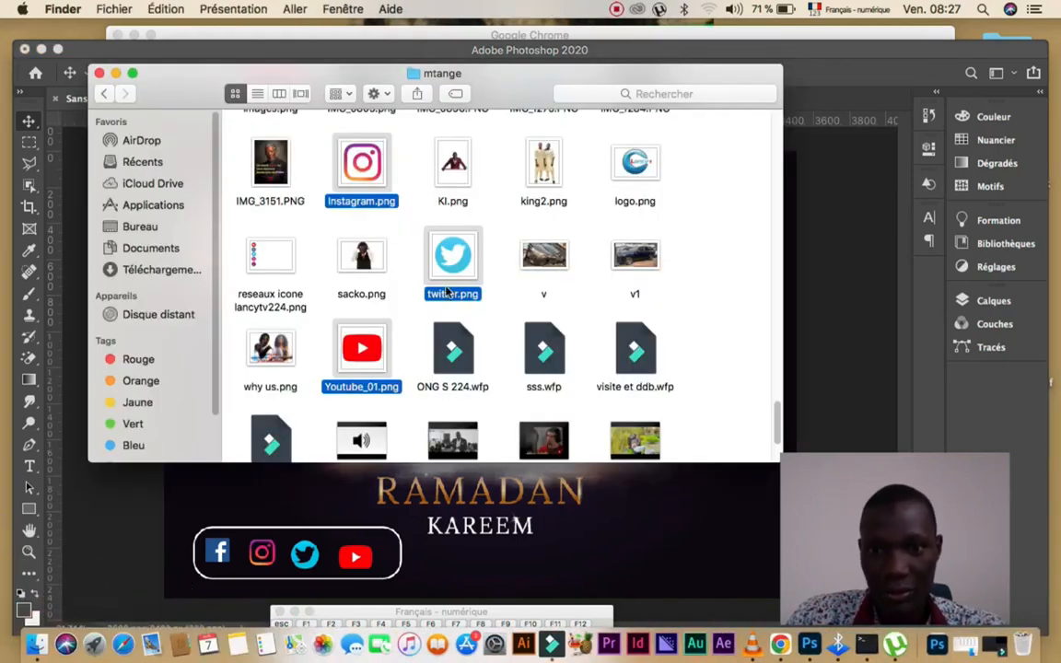
scroll(469, 323, down, 20)
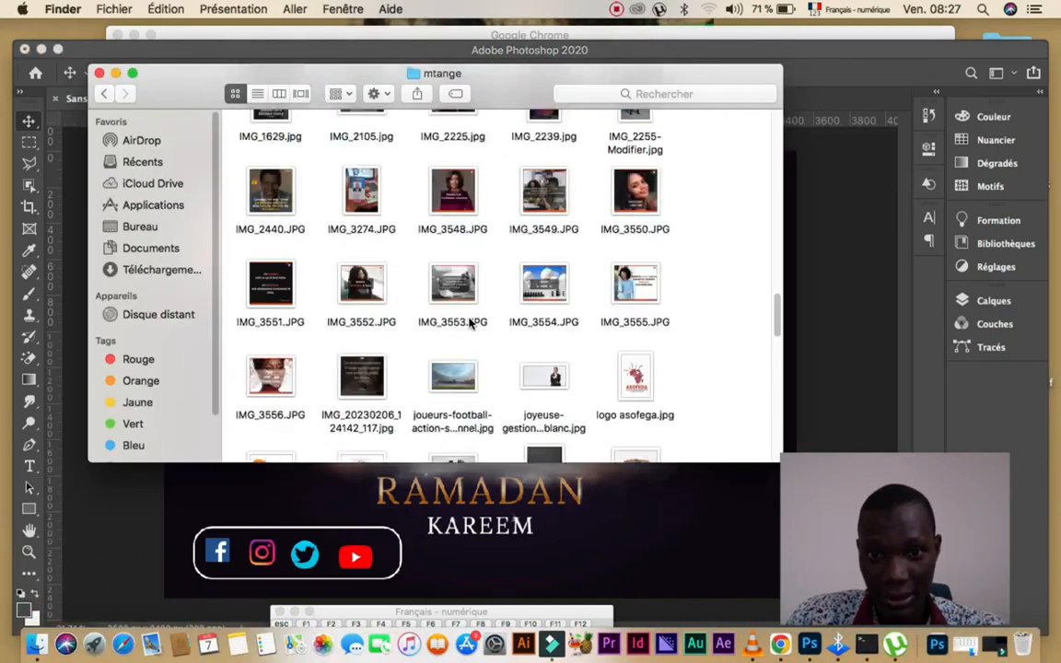
scroll(469, 322, up, 20)
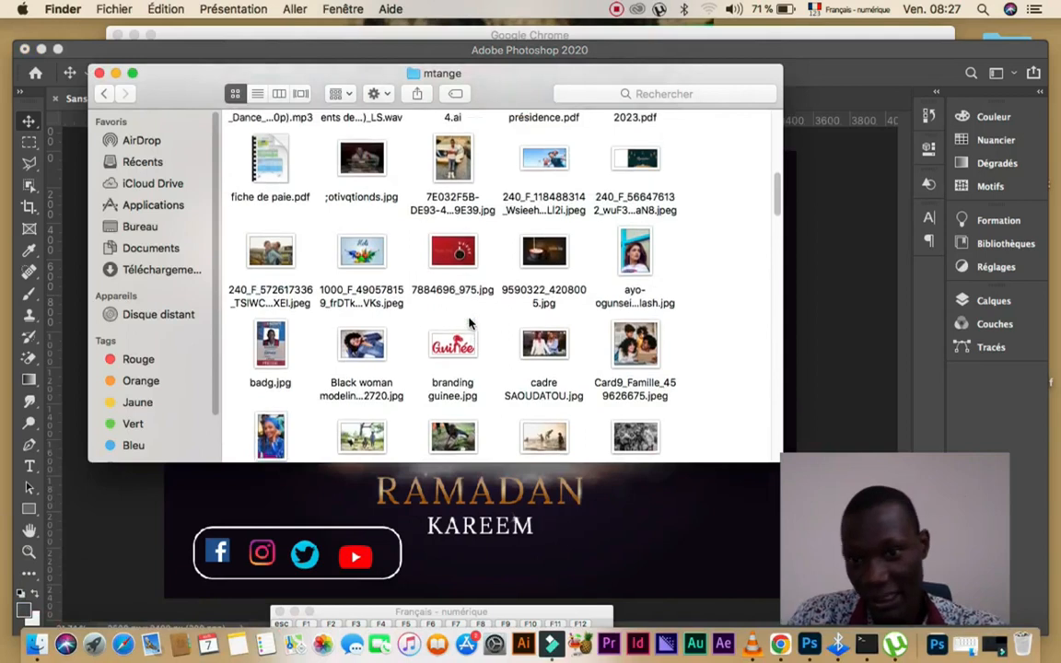
scroll(469, 322, up, 8)
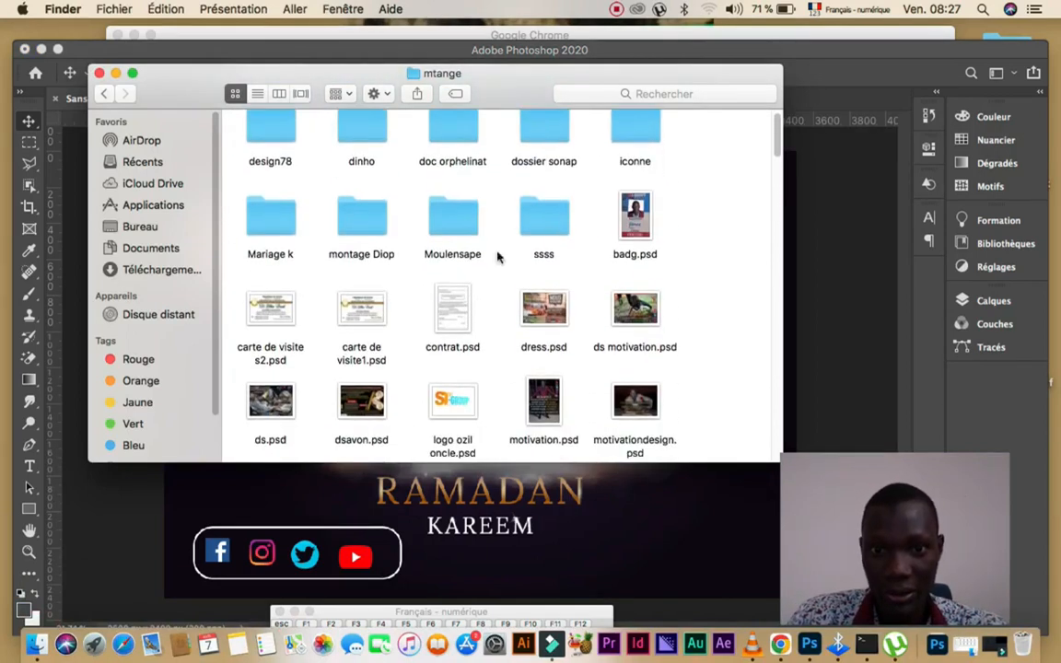
scroll(470, 230, up, 1)
double_click(634, 146)
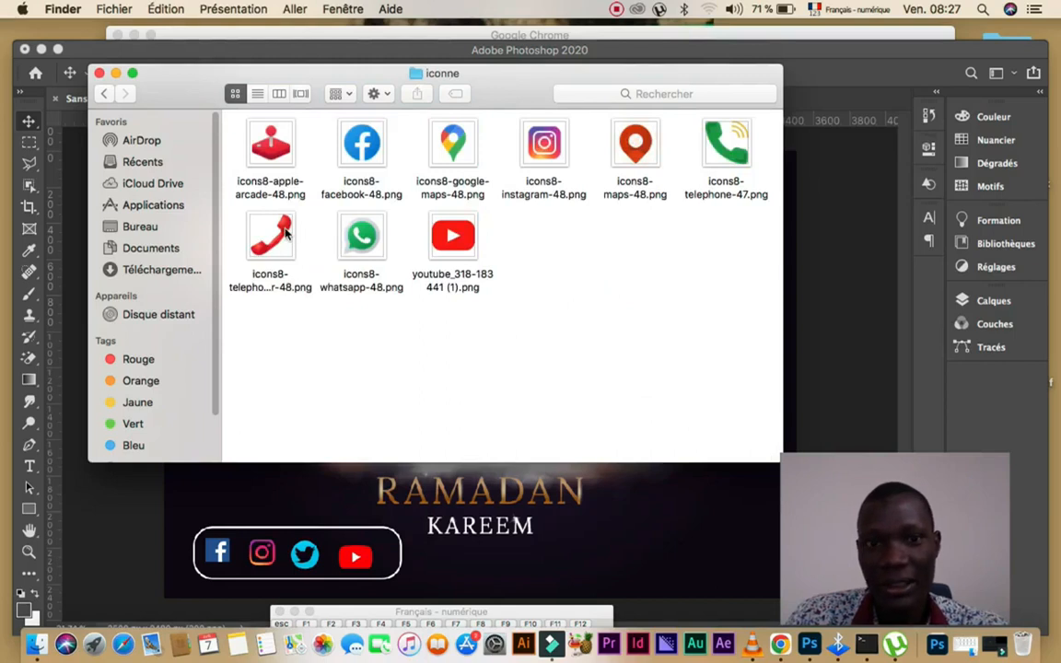
drag(286, 234, 688, 528)
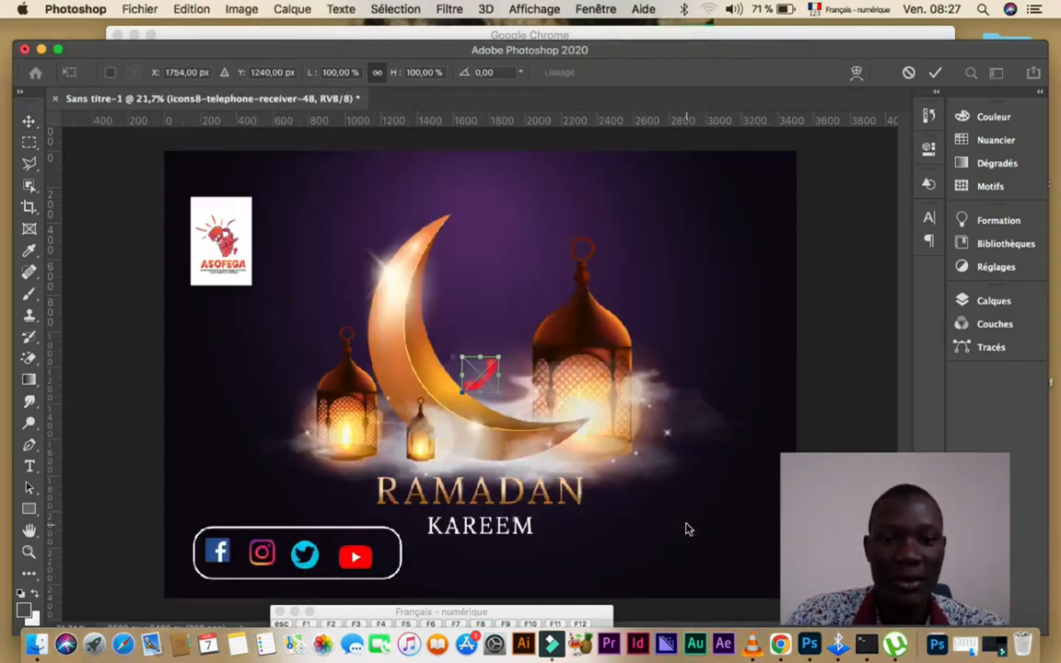
Move the red telephone icon to about X 2831, Y 2111 px beneath the large lantern and shrink it to about 73.87%
drag(494, 369, 693, 527)
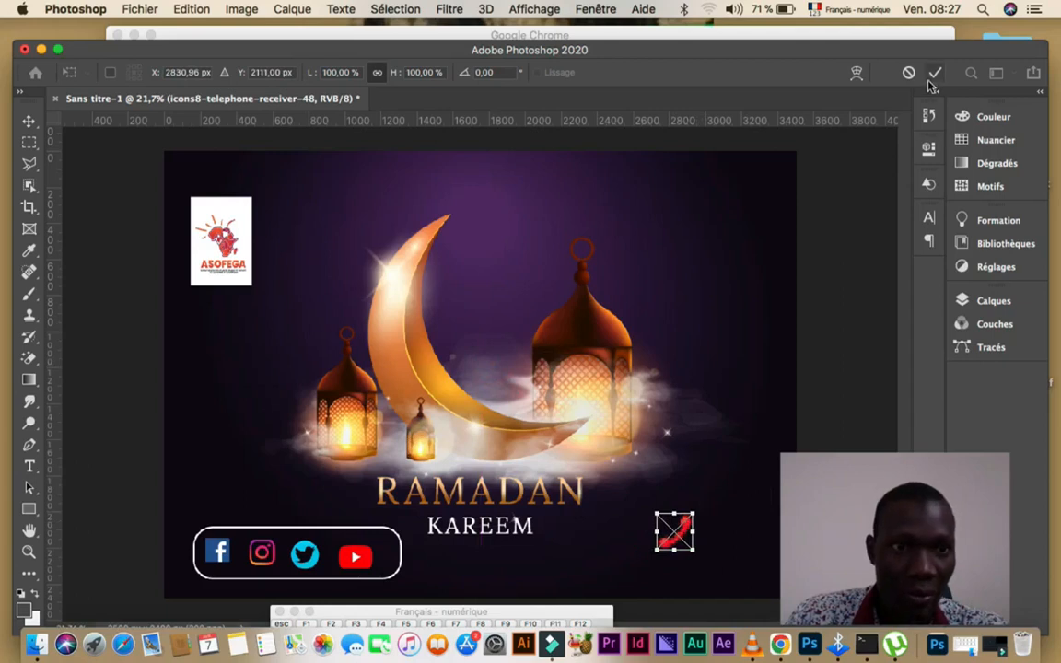
drag(698, 510, 691, 514)
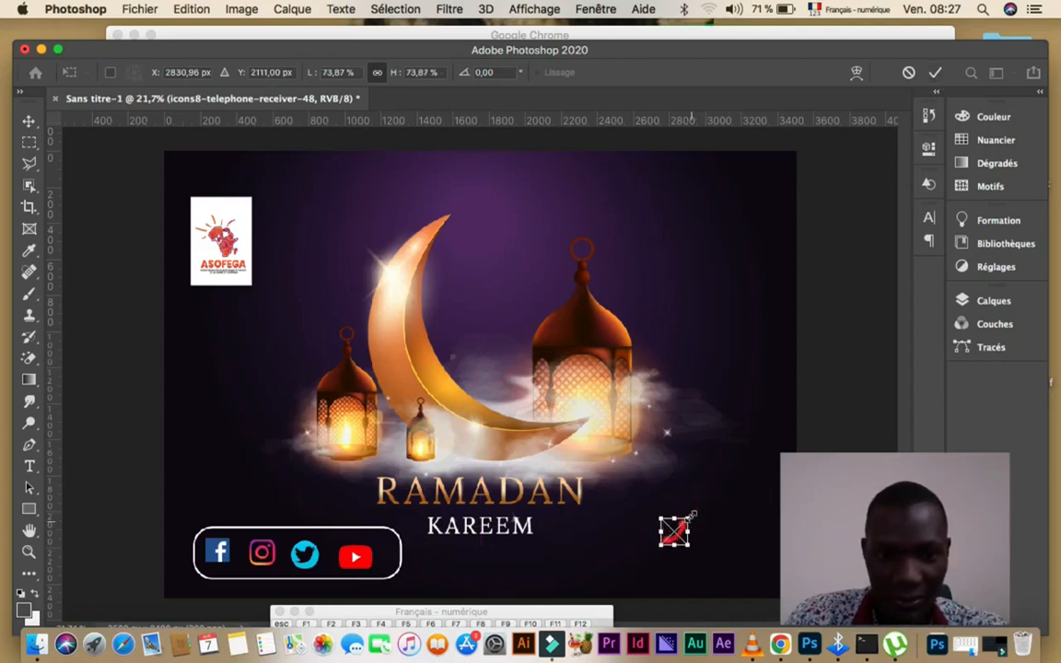
click(936, 74)
click(117, 341)
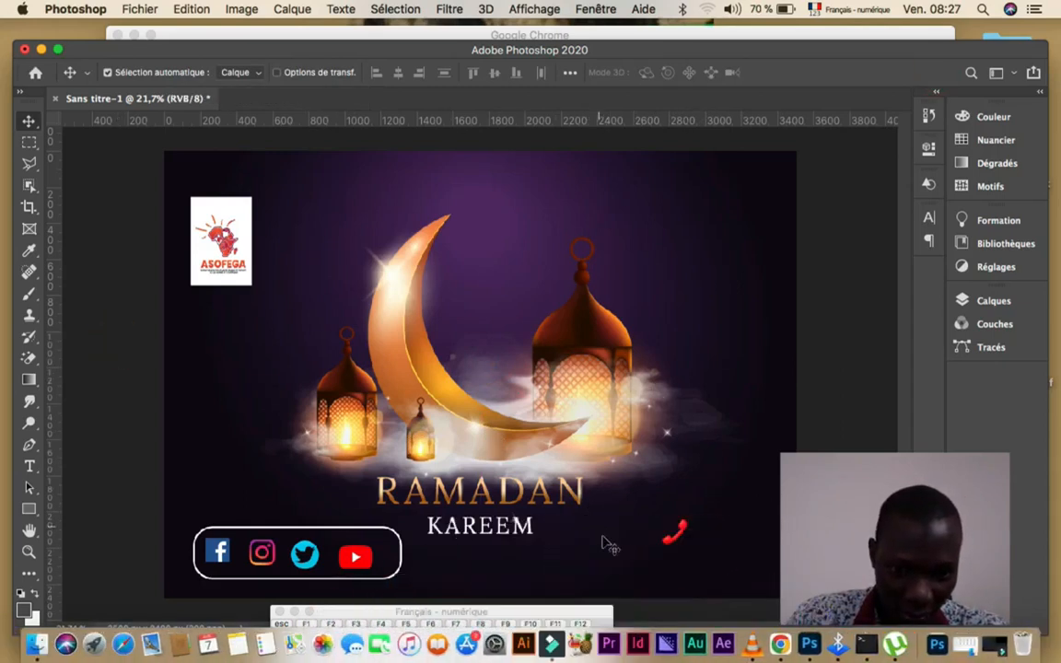
Start a new Impact text line at 38 pt and position it just below the red telephone icon
click(29, 468)
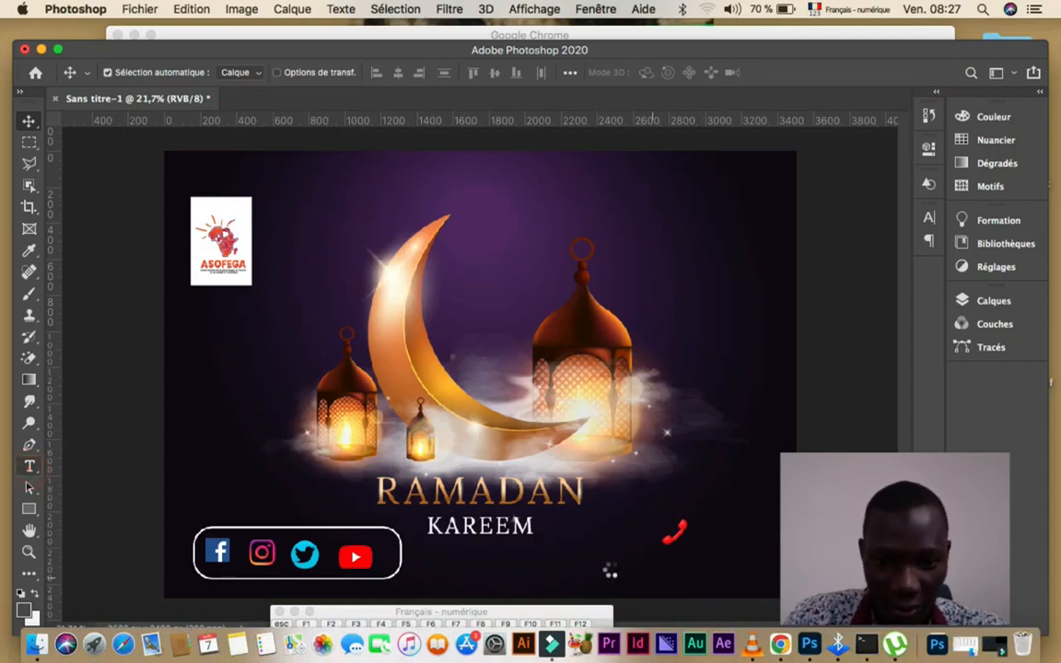
click(546, 564)
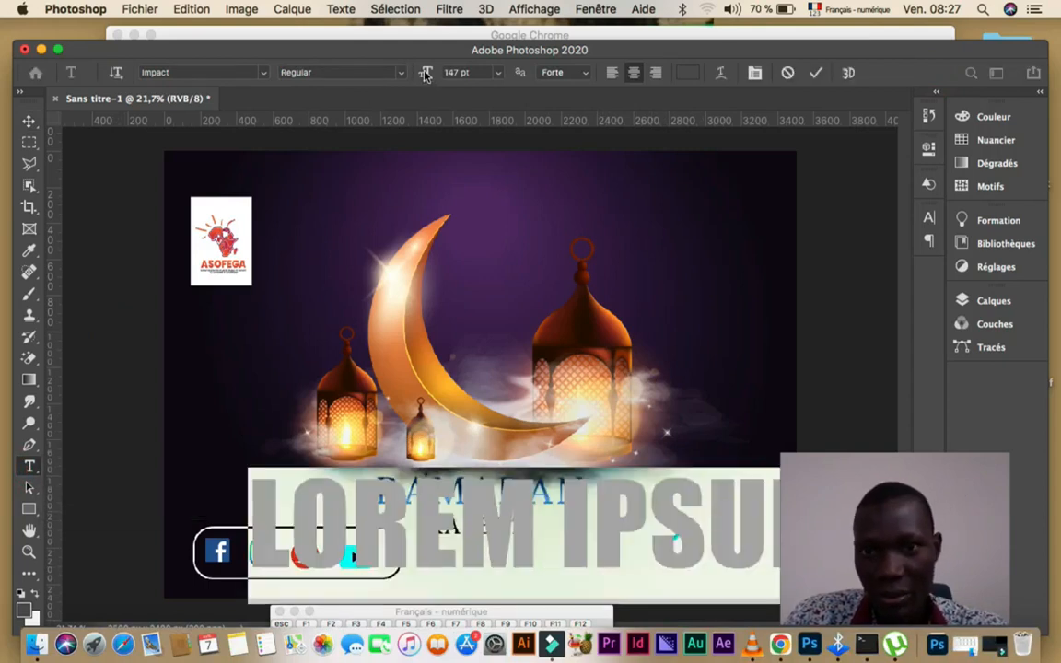
drag(427, 78, 304, 70)
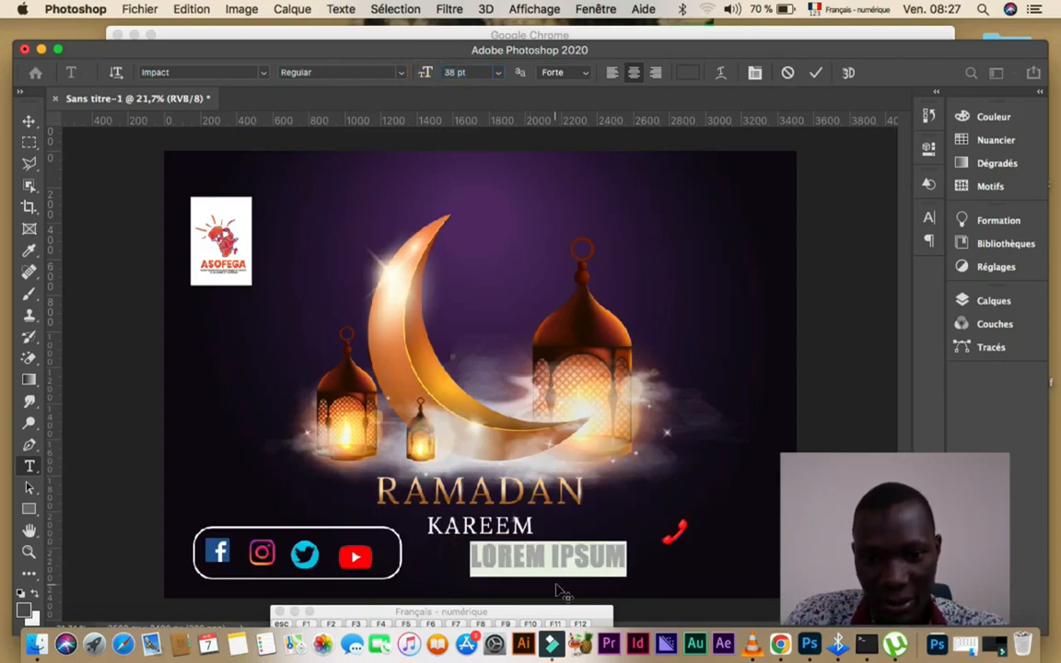
drag(584, 588, 712, 597)
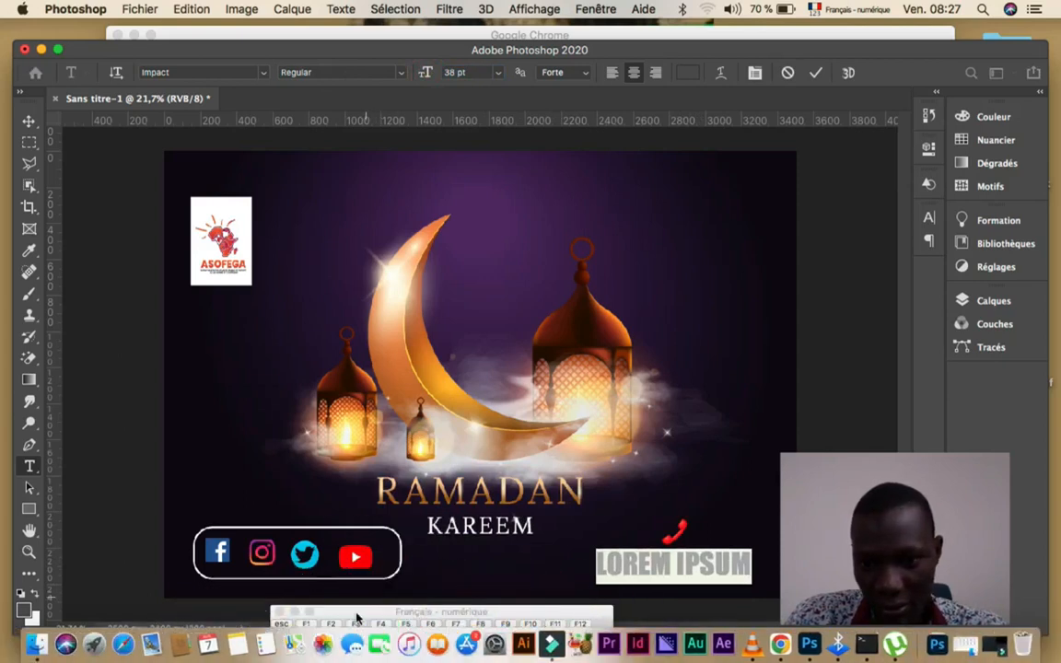
Replace the placeholder text with the contact phone number, including its country code and spaces between the digit groups
drag(357, 617, 187, 411)
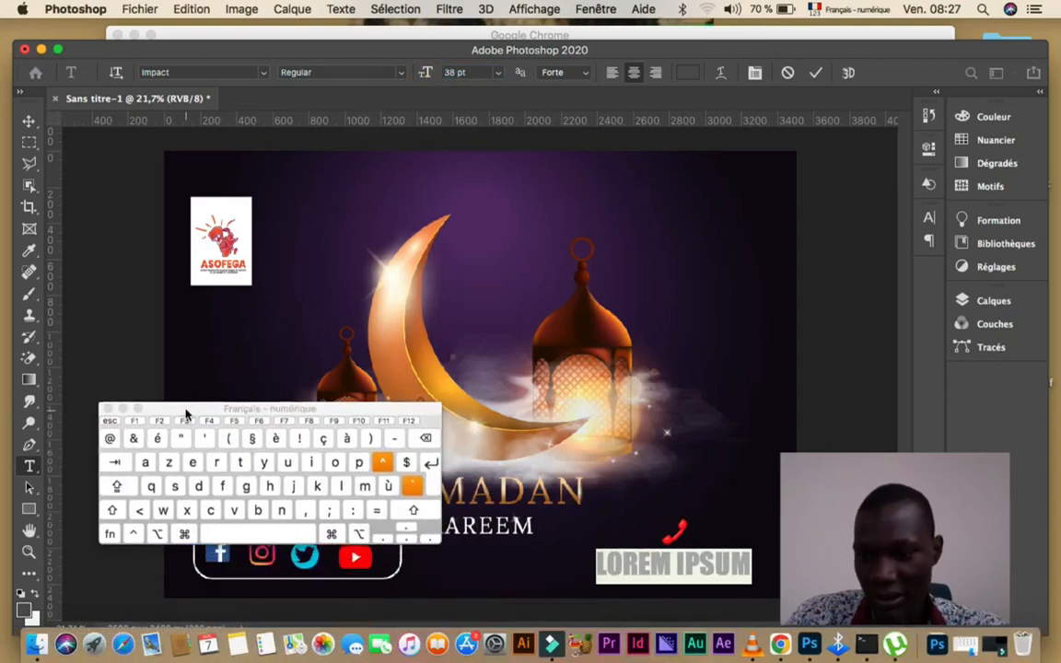
shift+click(376, 517)
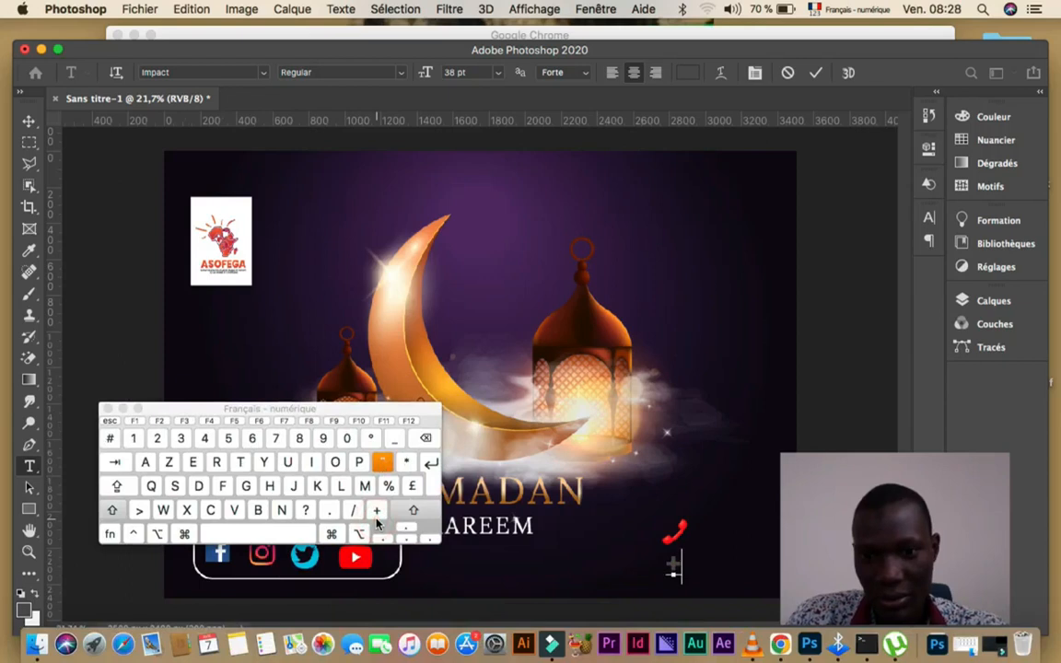
click(157, 440)
click(158, 441)
click(158, 441)
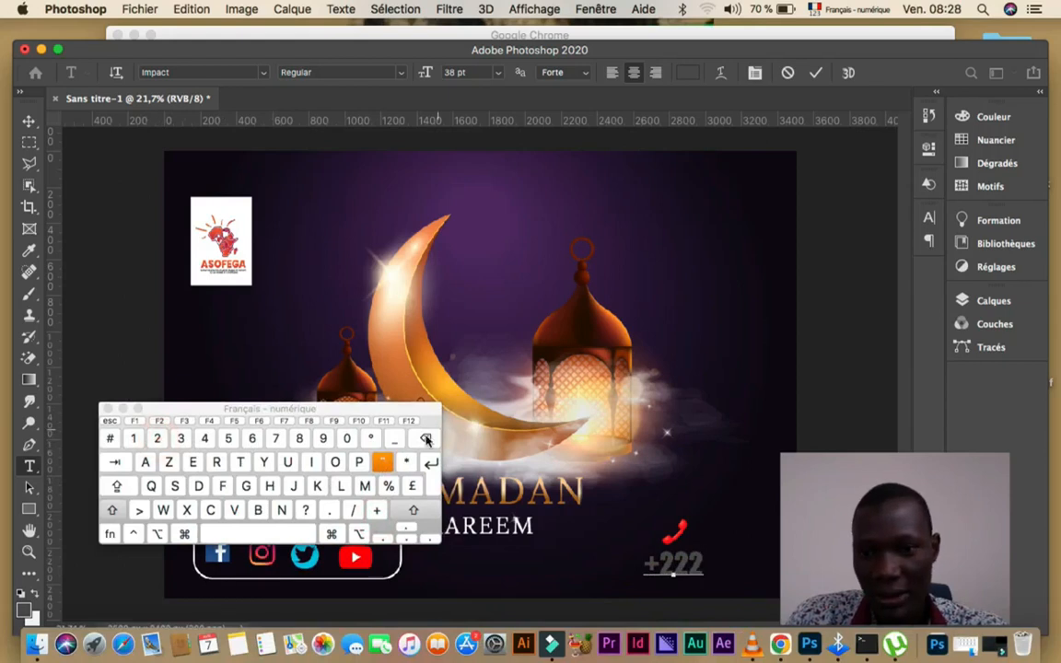
click(426, 439)
click(205, 440)
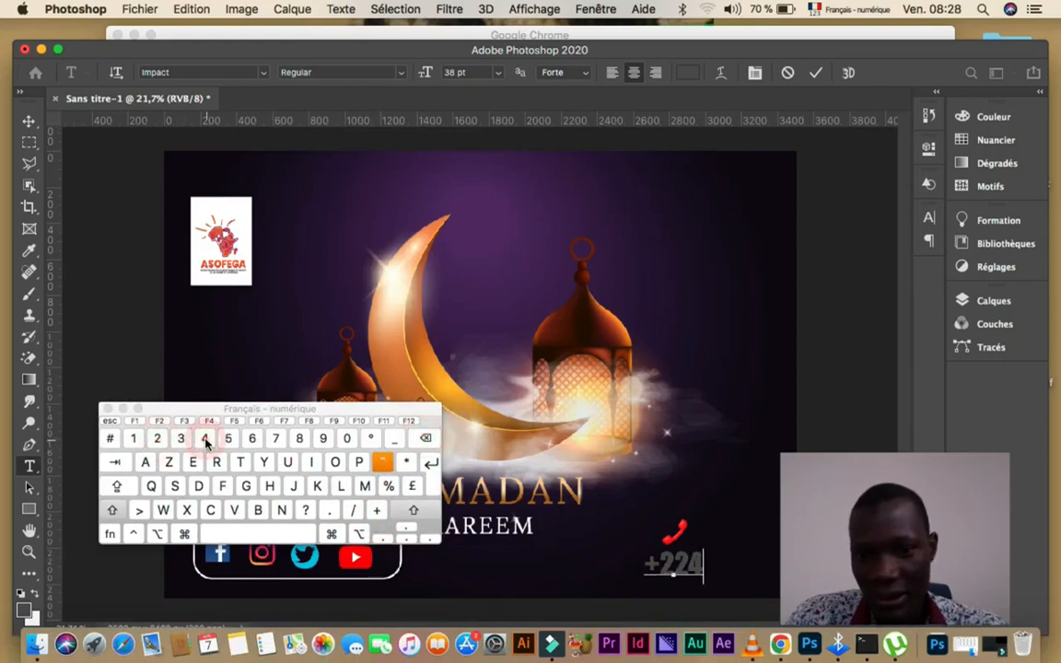
text(62)
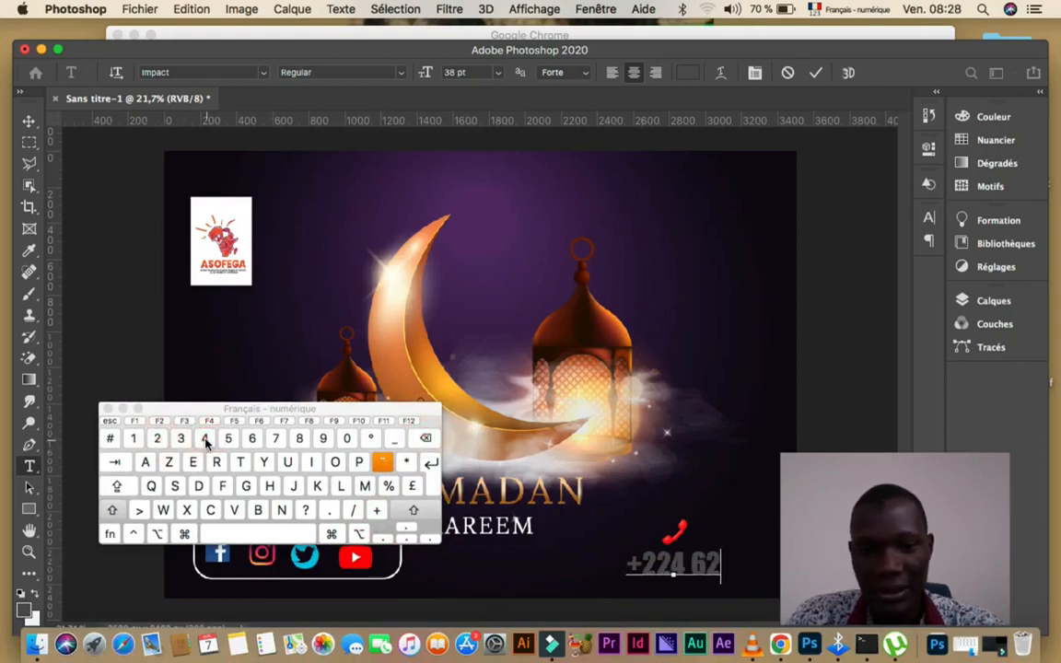
text(0 02)
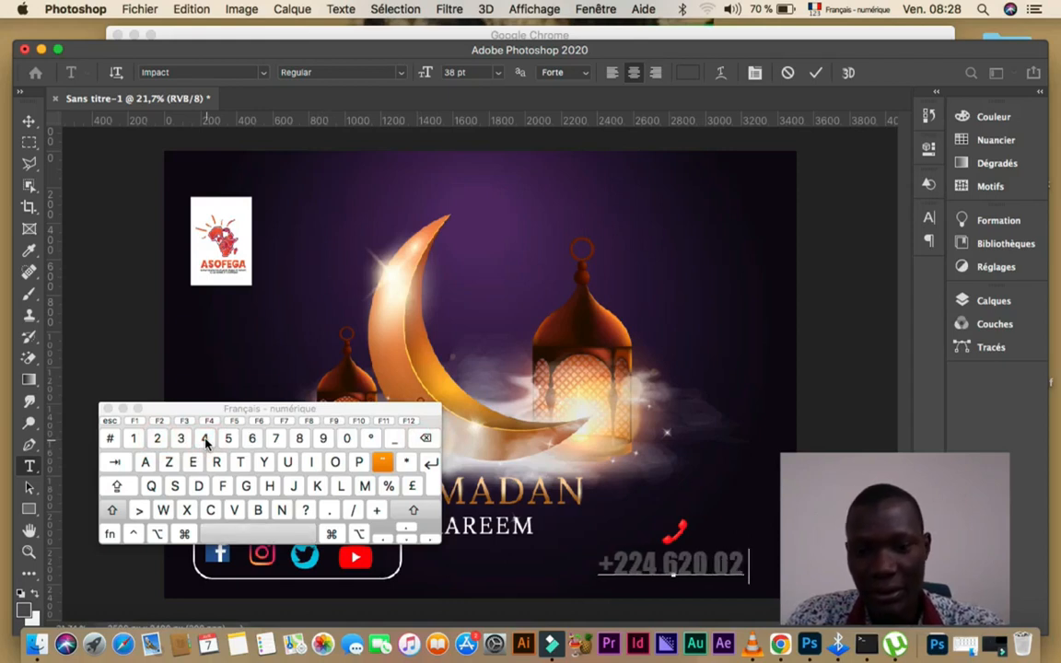
click(300, 439)
text(2)
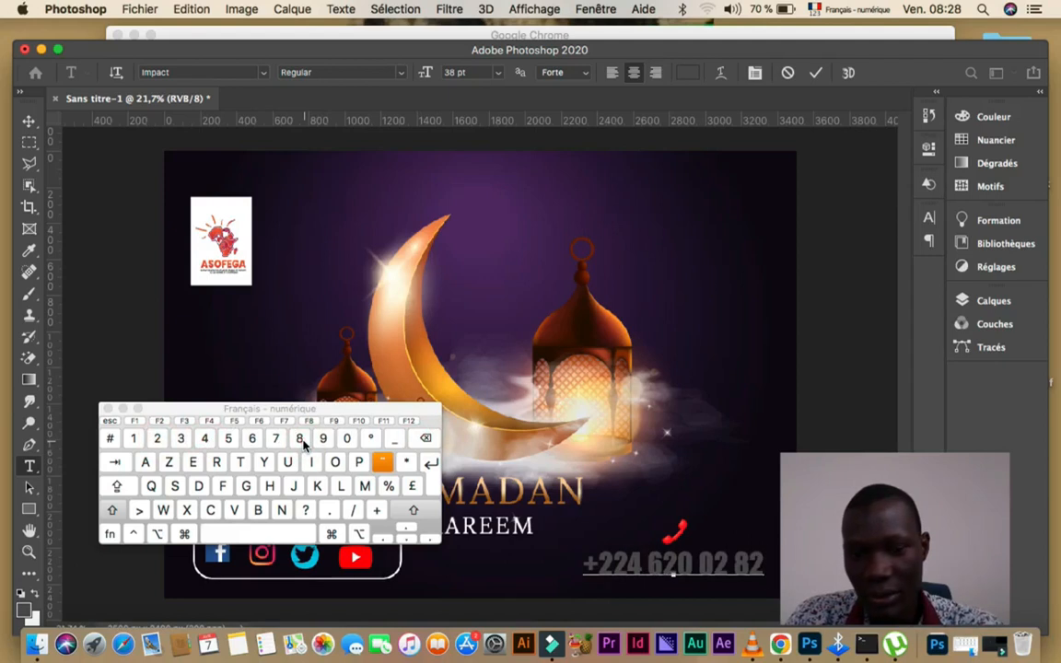
text( 46)
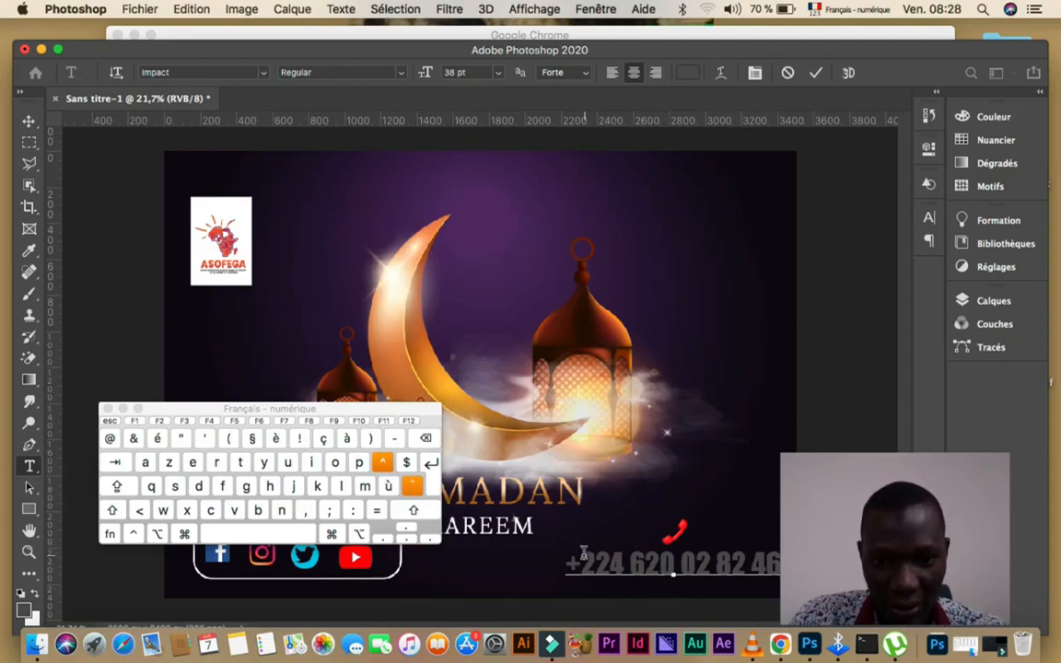
Recolour the whole phone number text to light grey #dedde2, sampled from the clouds below the moon
drag(577, 561, 725, 574)
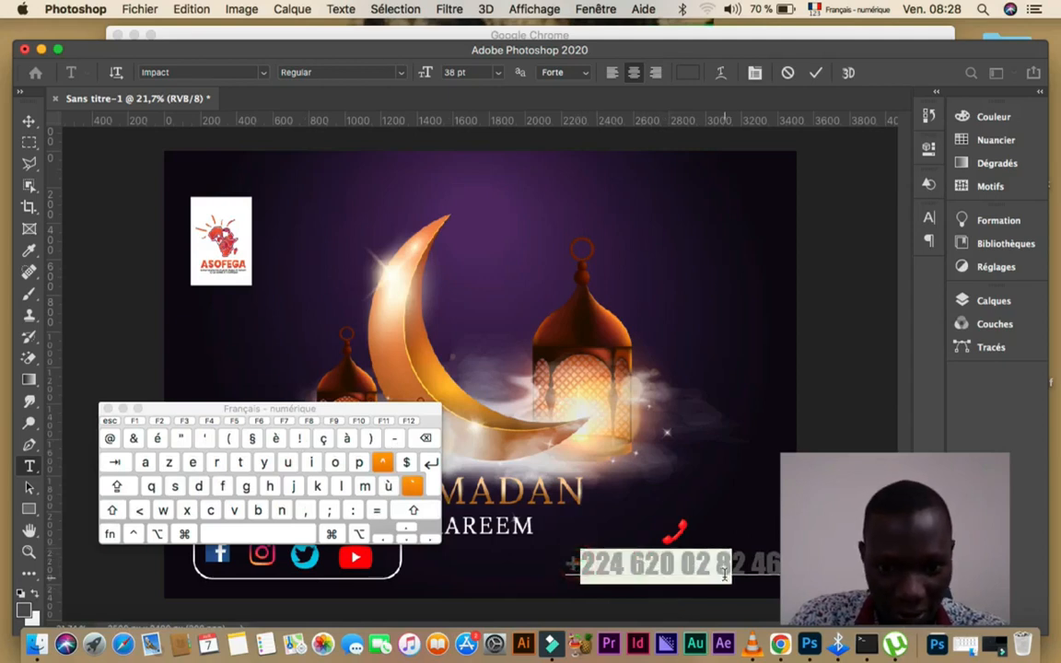
click(602, 569)
key(super+a)
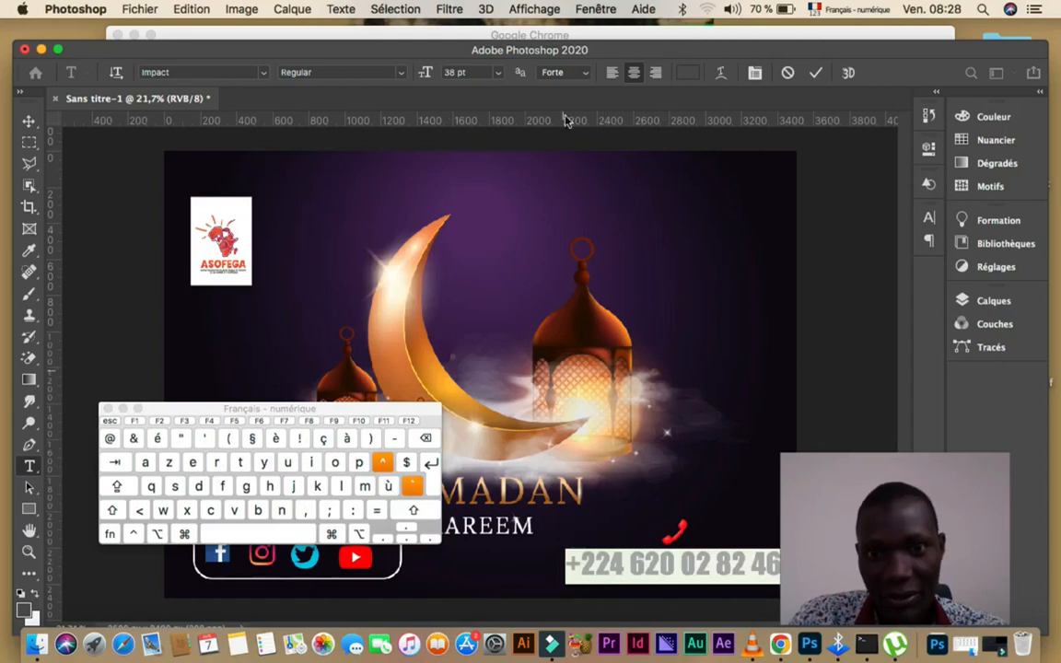
click(688, 72)
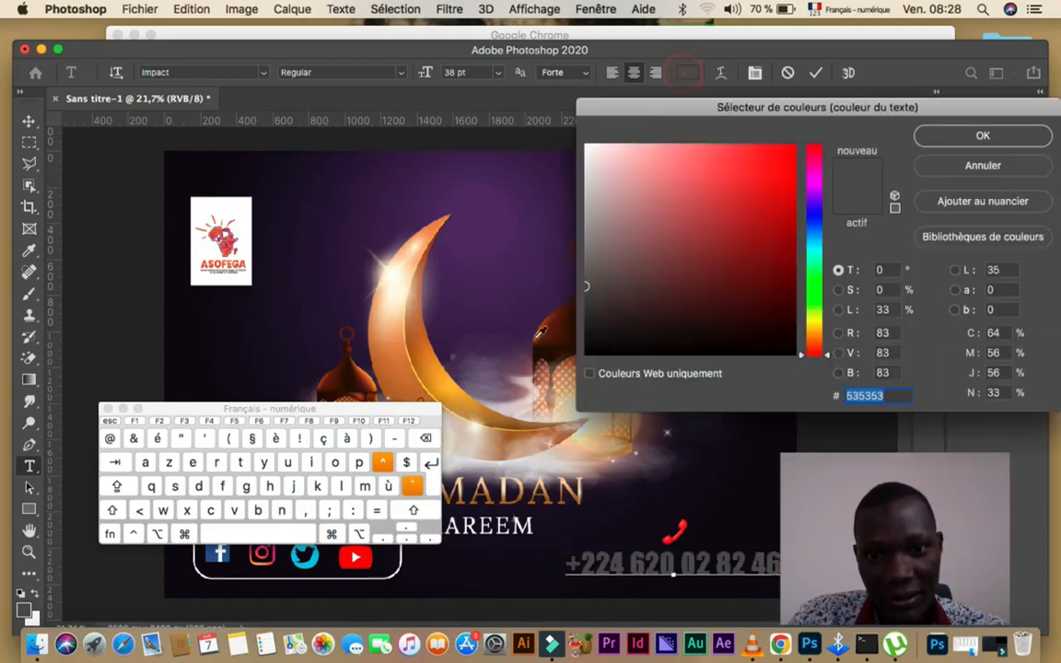
click(535, 464)
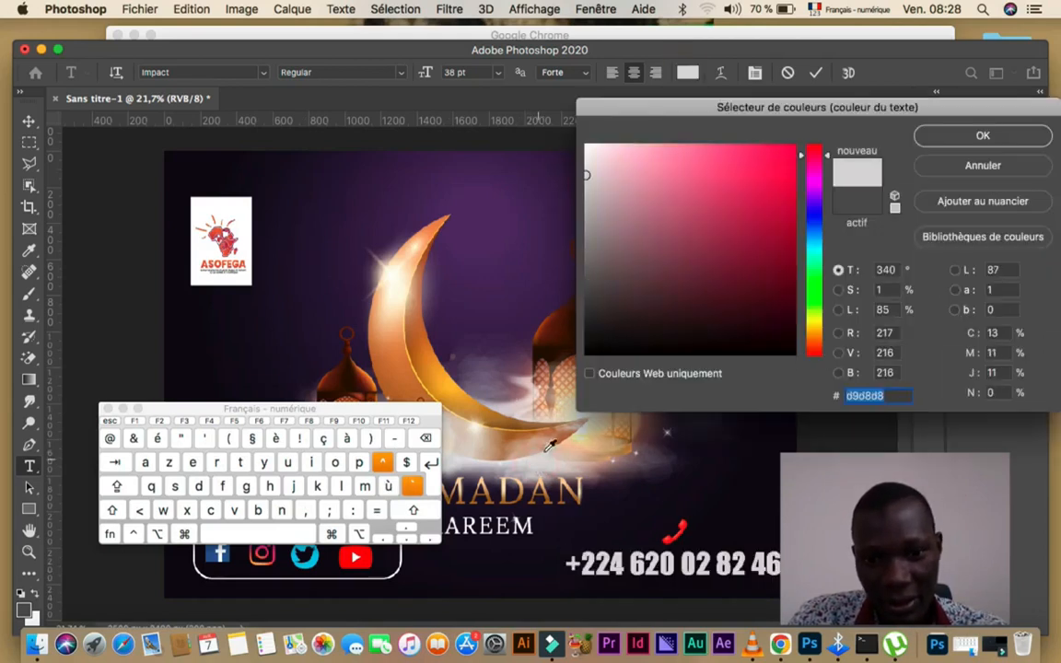
click(477, 431)
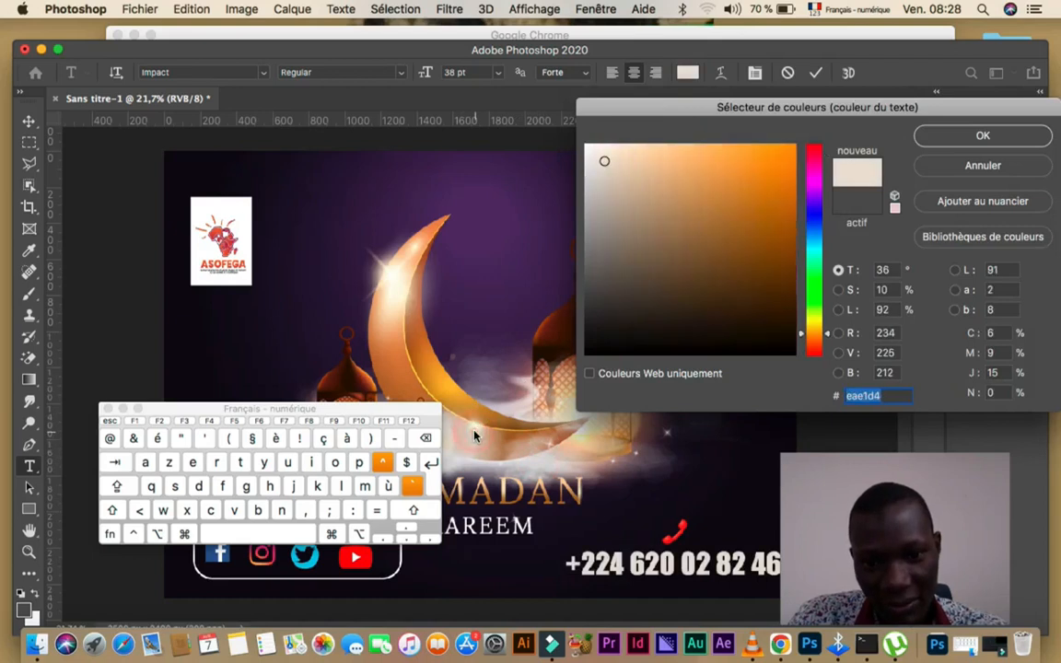
click(460, 458)
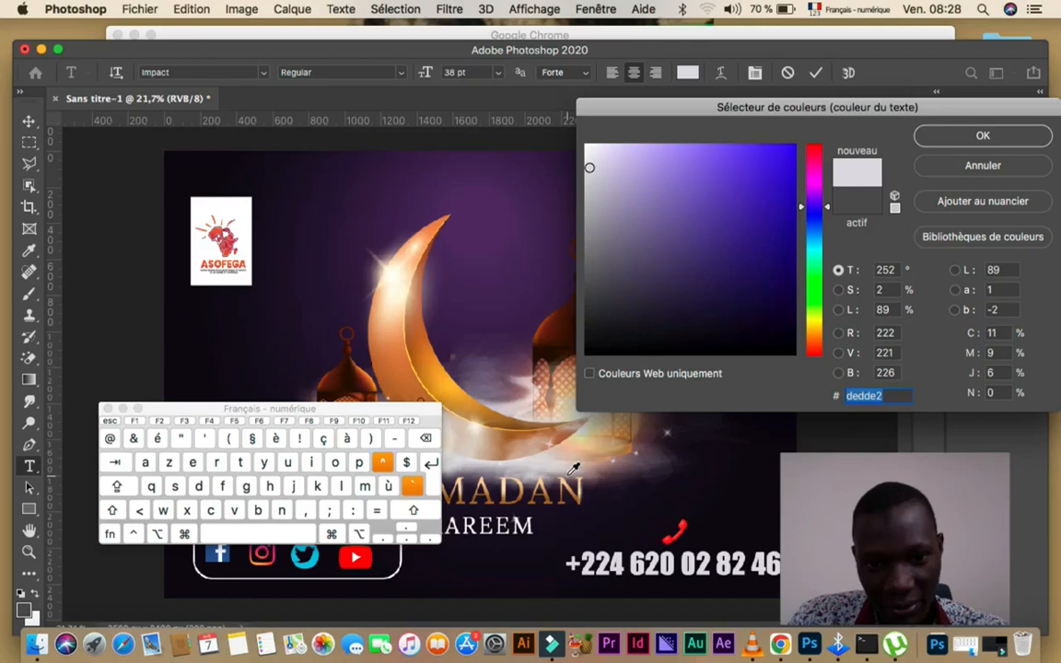
click(935, 136)
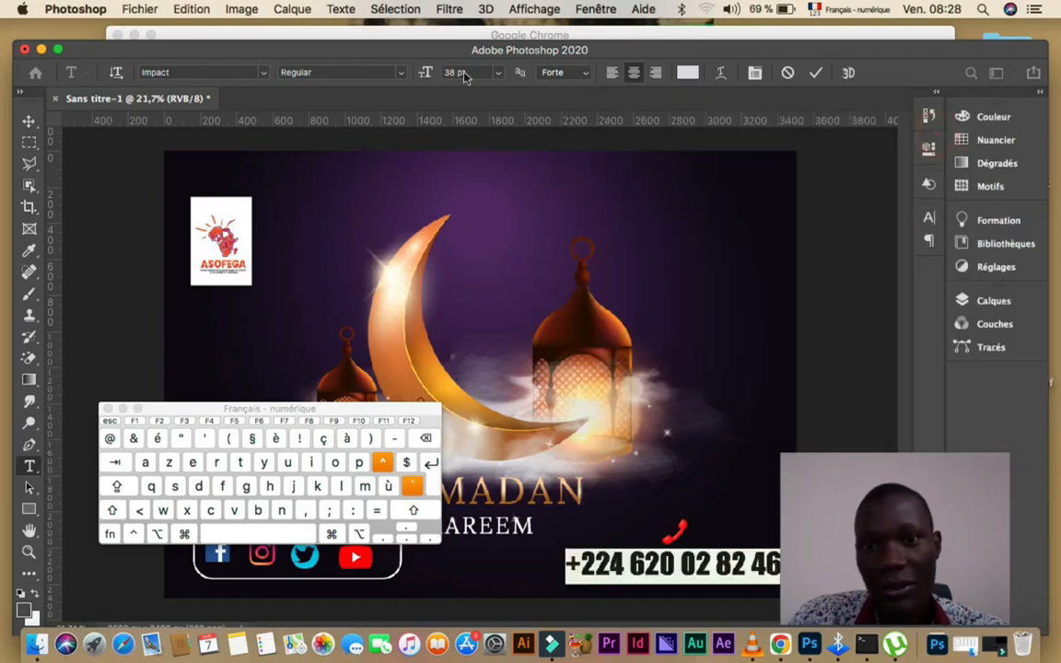
Reduce the phone number text to 31 pt and shift it slightly left beneath the telephone icon
drag(424, 77, 421, 77)
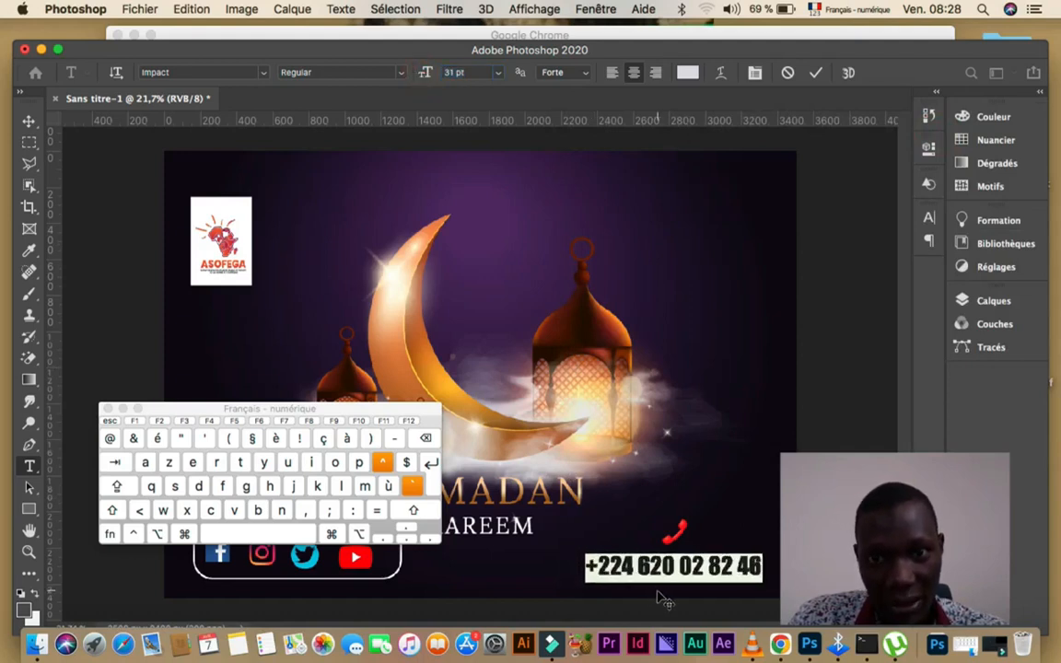
drag(667, 601, 660, 599)
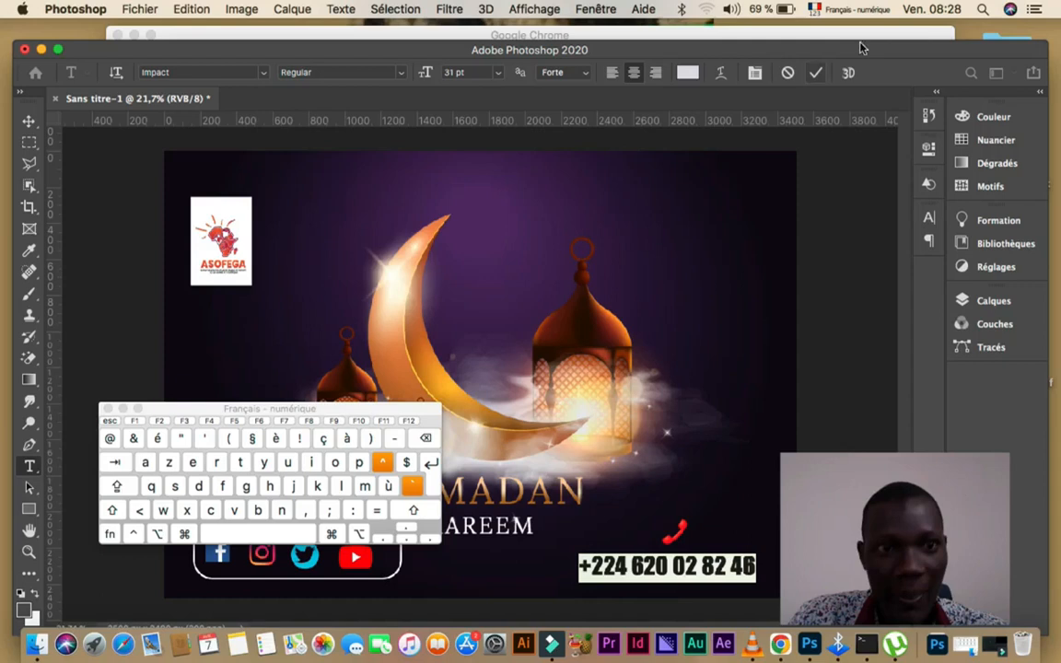
click(814, 73)
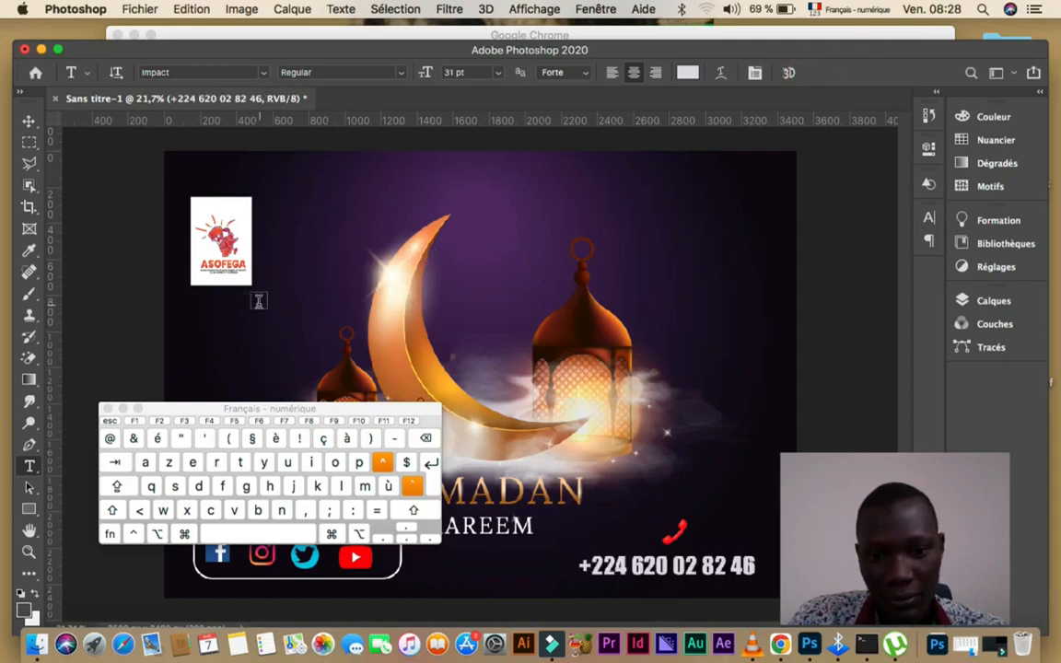
click(29, 123)
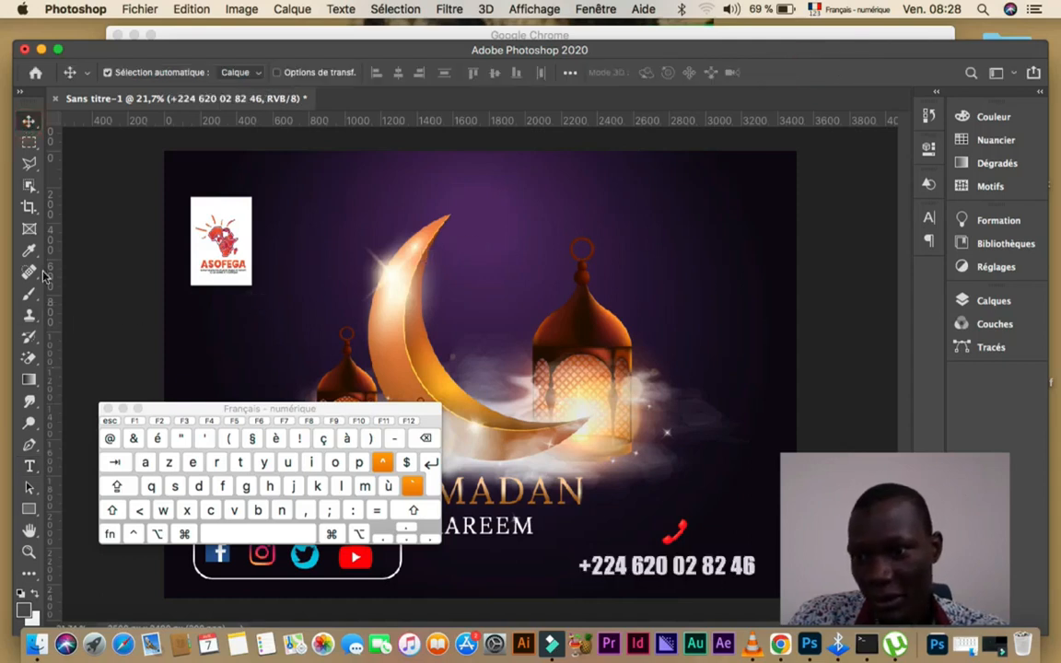
Draw a straight line about 927 px long and 1 px thick beneath the phone number and give it a white stroke
click(33, 511)
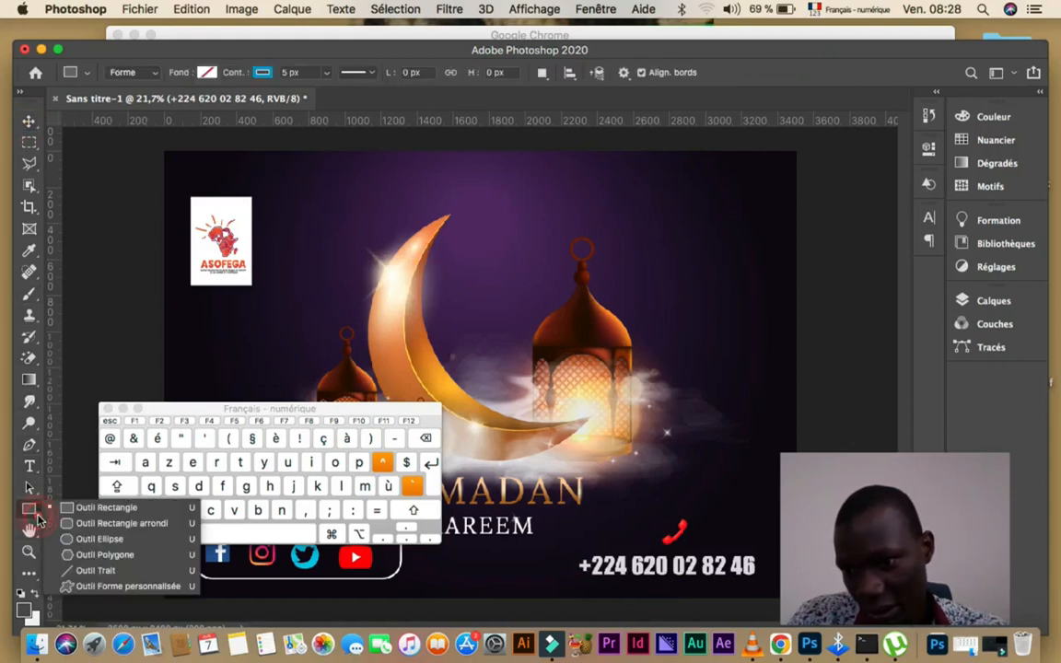
click(96, 571)
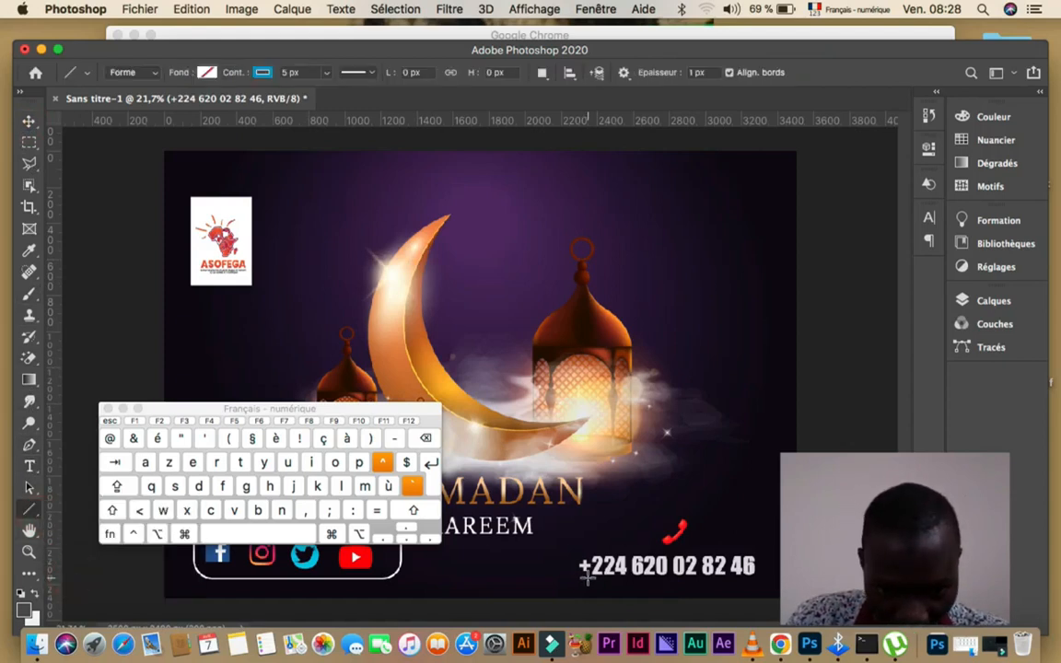
drag(586, 575, 754, 594)
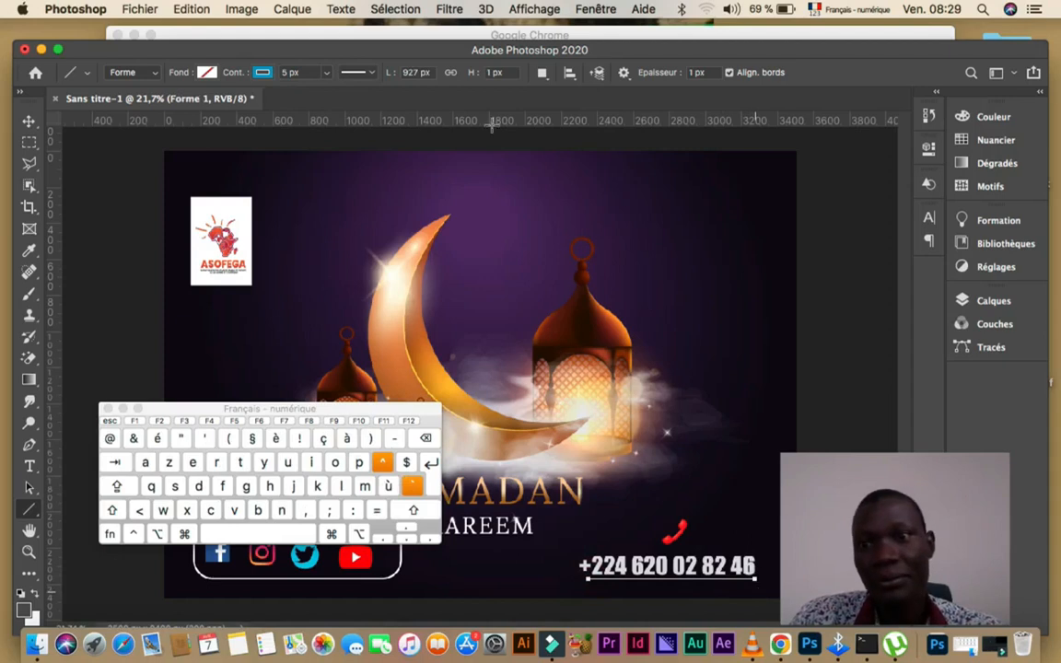
click(262, 72)
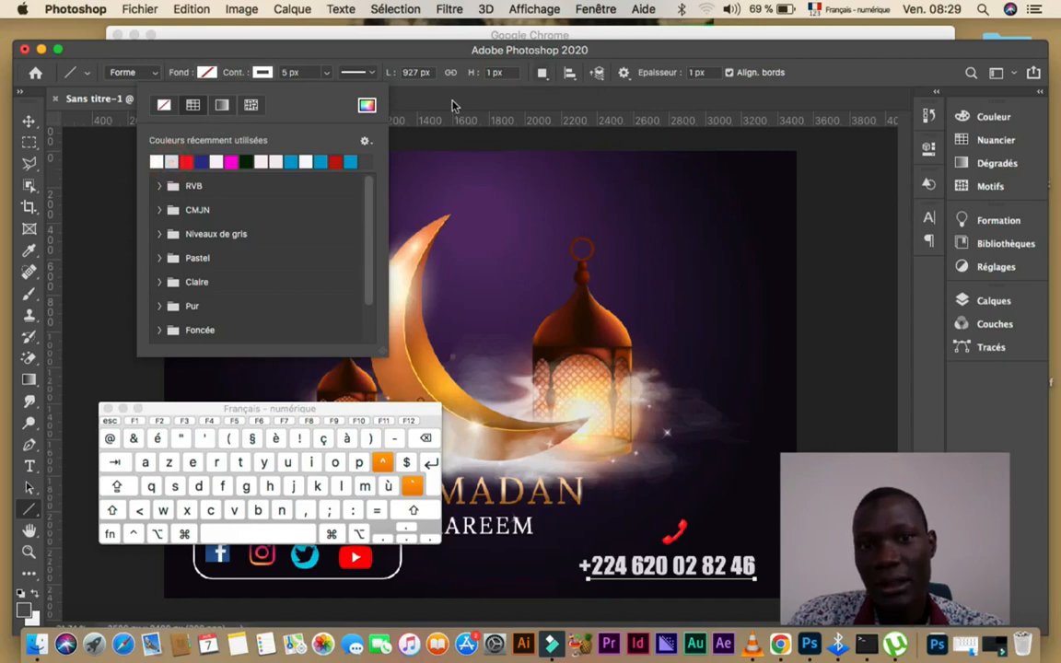
Set both the Line tool's thickness and its white stroke width to 13 px
drag(665, 77, 674, 82)
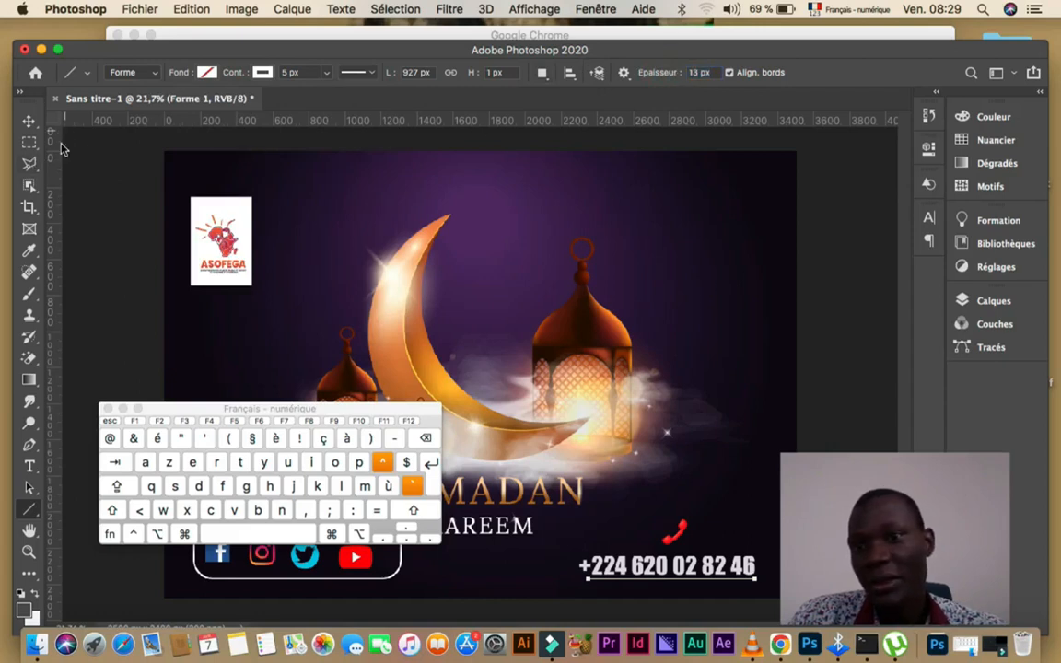
drag(237, 77, 247, 76)
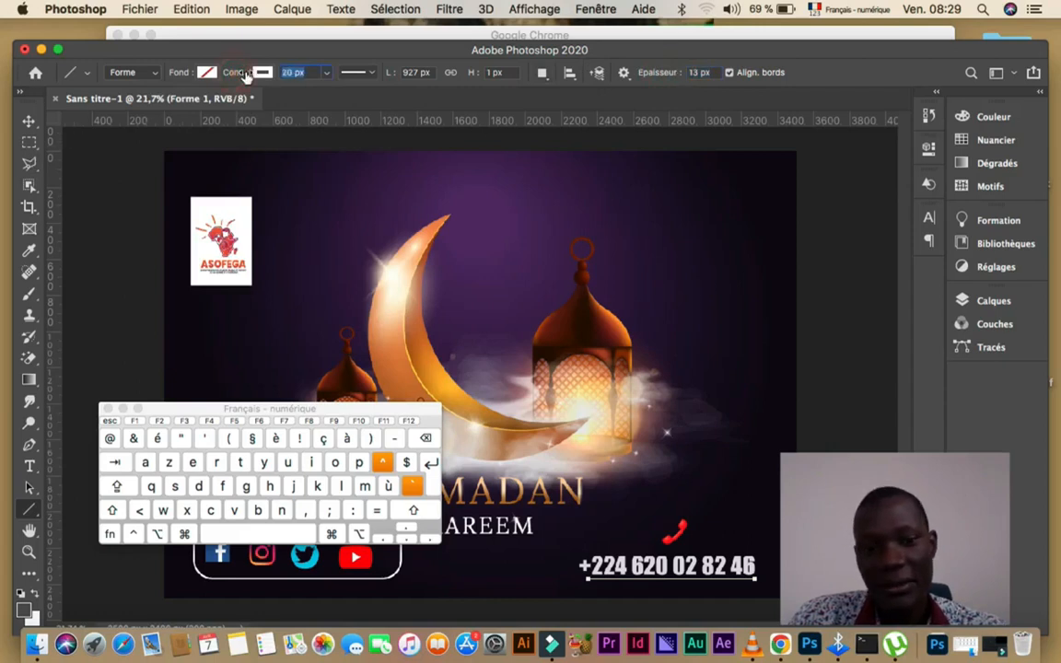
click(29, 121)
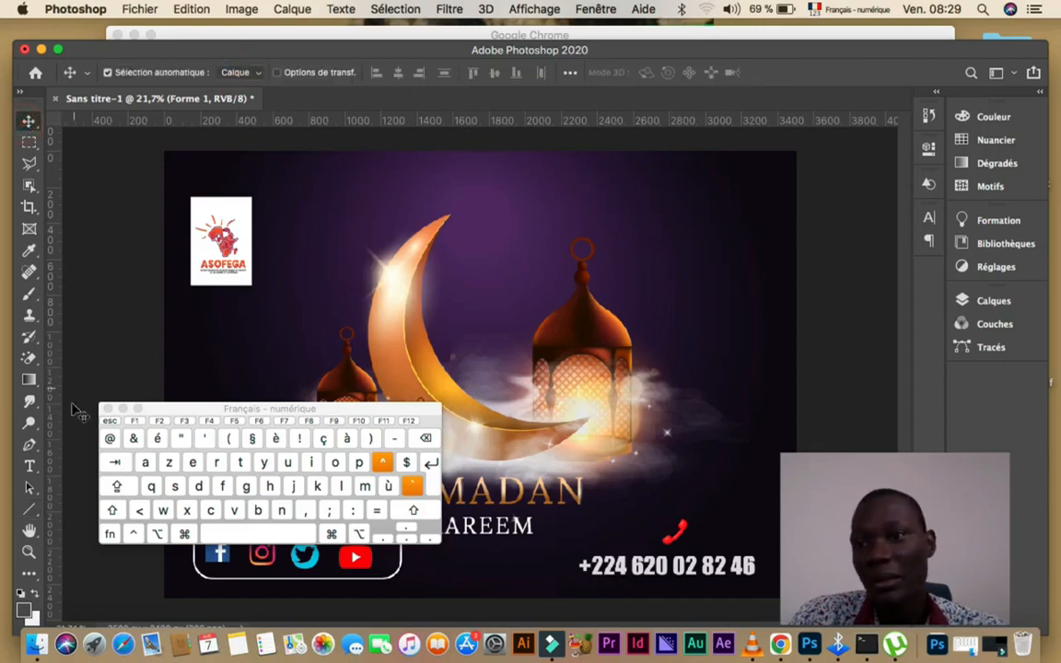
click(29, 511)
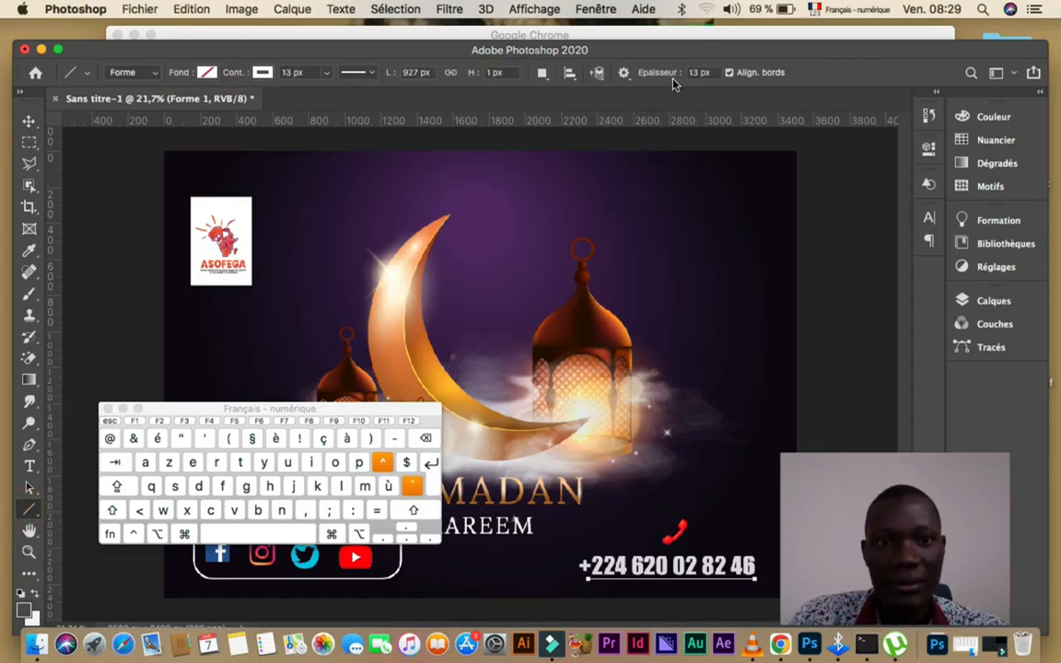
Raise the line thickness to 22 px and draw a horizontal white line about 987 px long beneath the phone number
drag(659, 77, 668, 80)
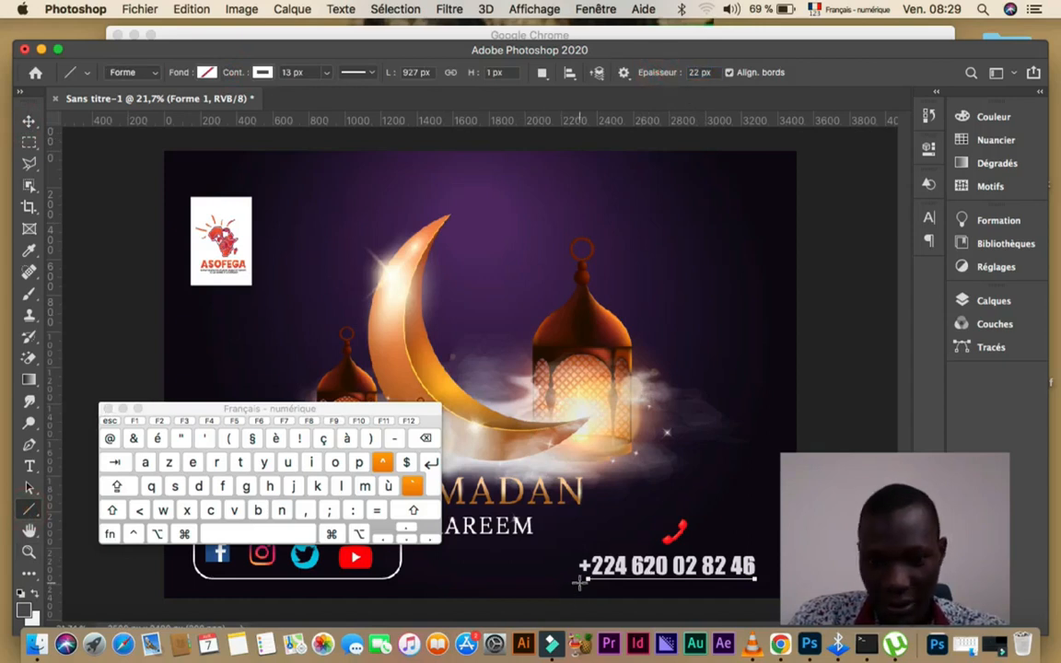
key(shift)
drag(579, 580, 756, 579)
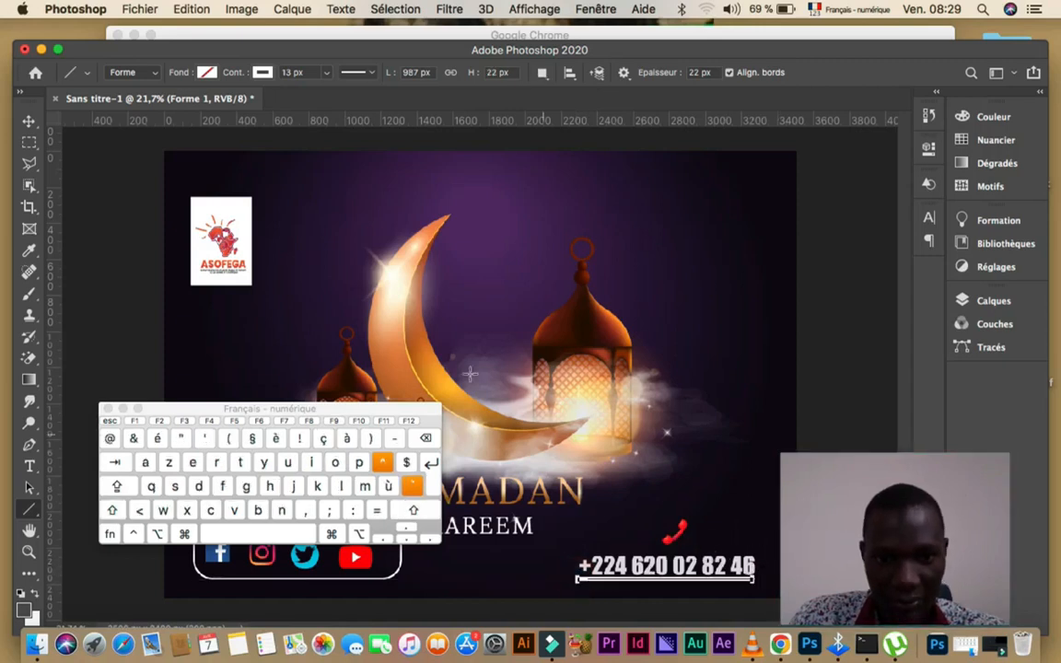
click(29, 121)
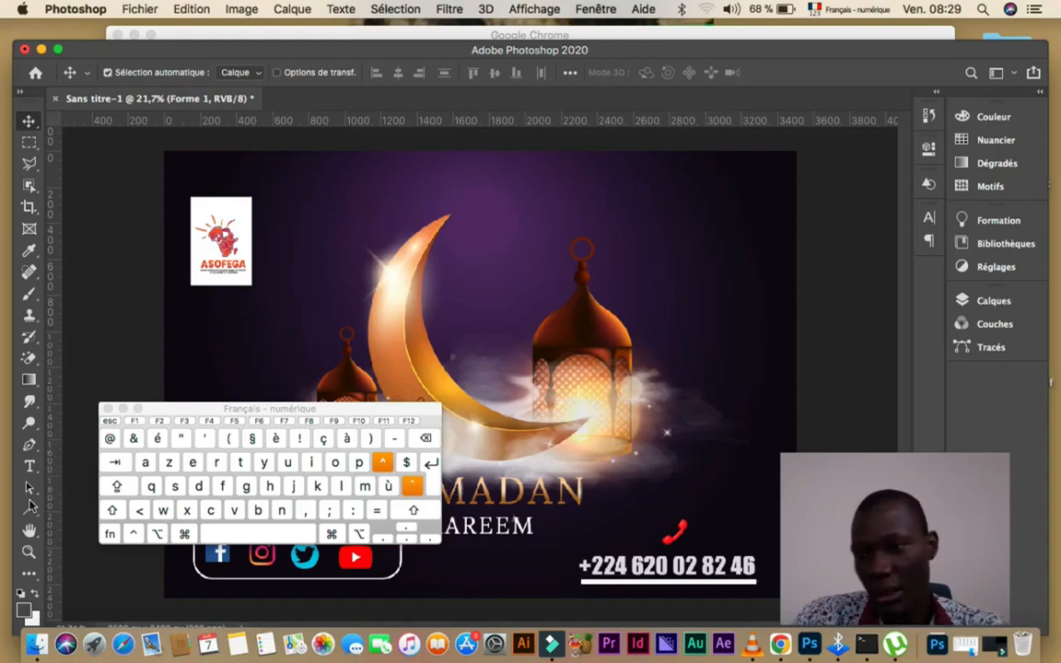
Thin the white underline to about 58.67% of its height with a free transform, accepting its conversion to a regular path
click(29, 551)
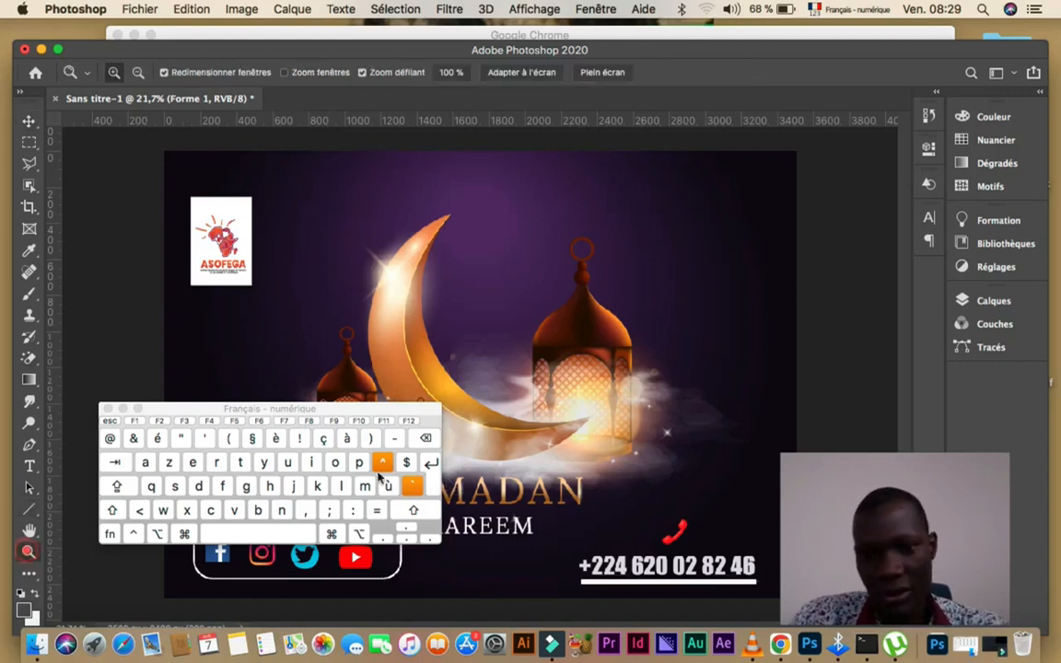
drag(698, 604, 776, 608)
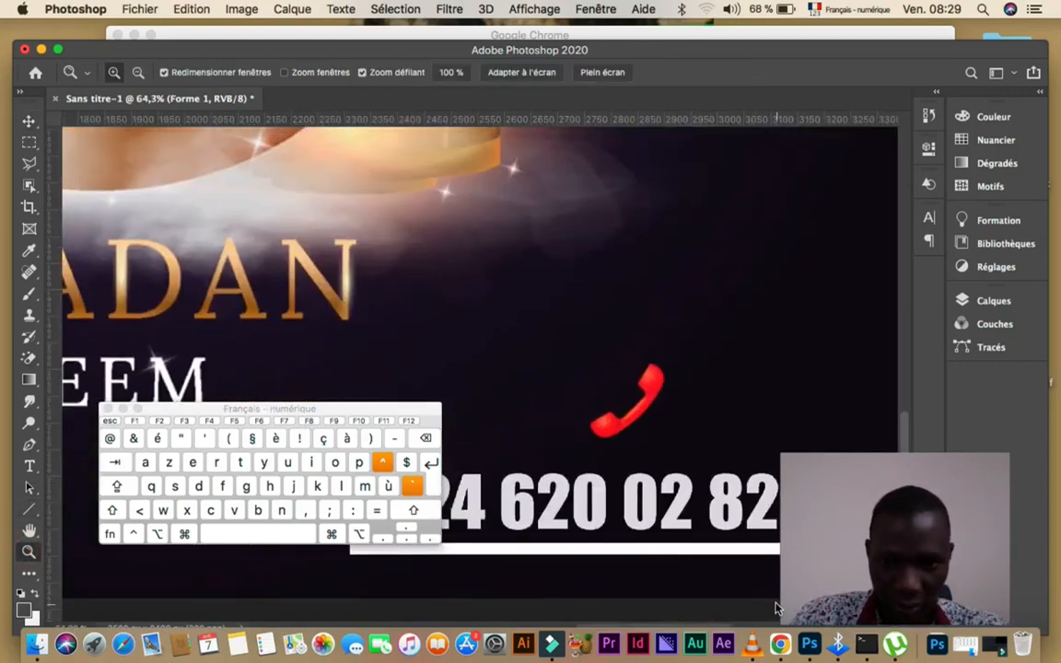
scroll(667, 540, up, 3)
scroll(667, 540, right, 2)
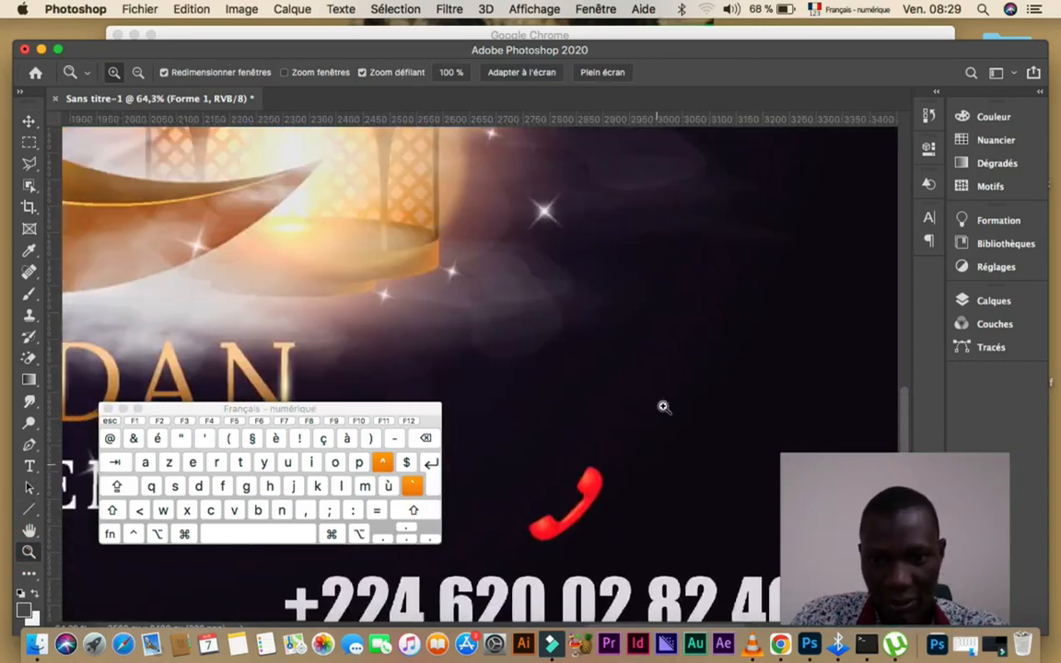
scroll(675, 249, up, 2)
scroll(668, 221, down, 10)
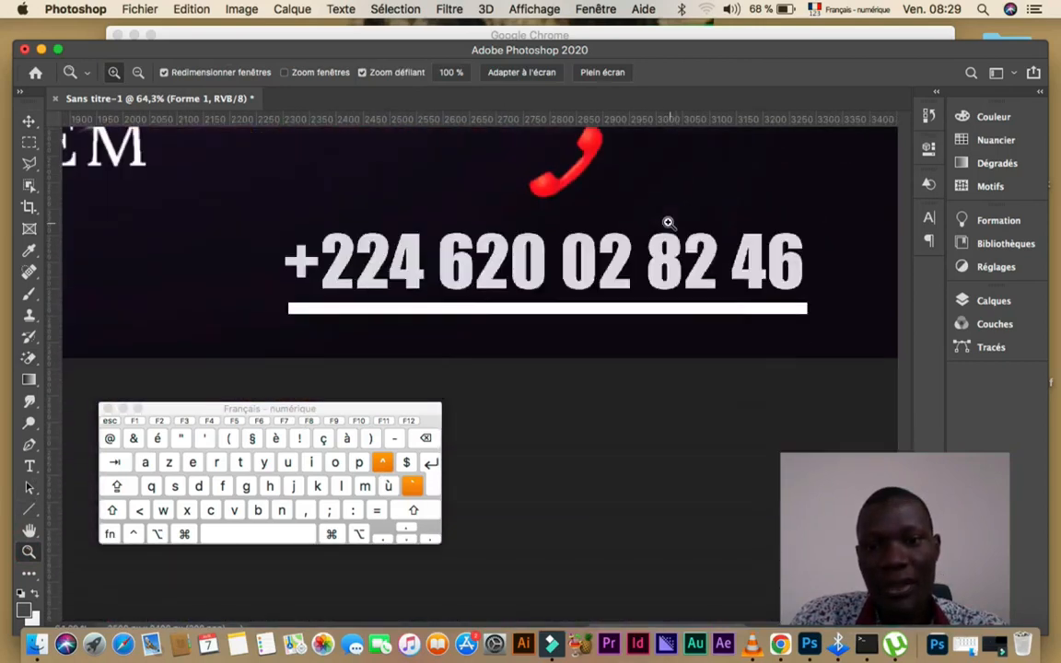
scroll(668, 222, up, 3)
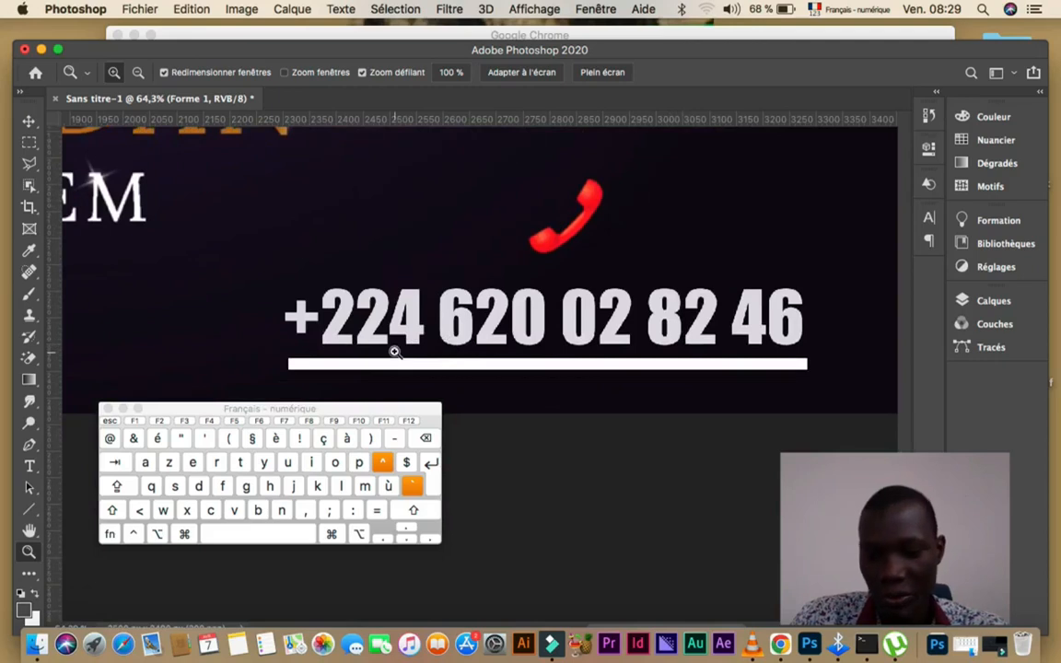
key(v)
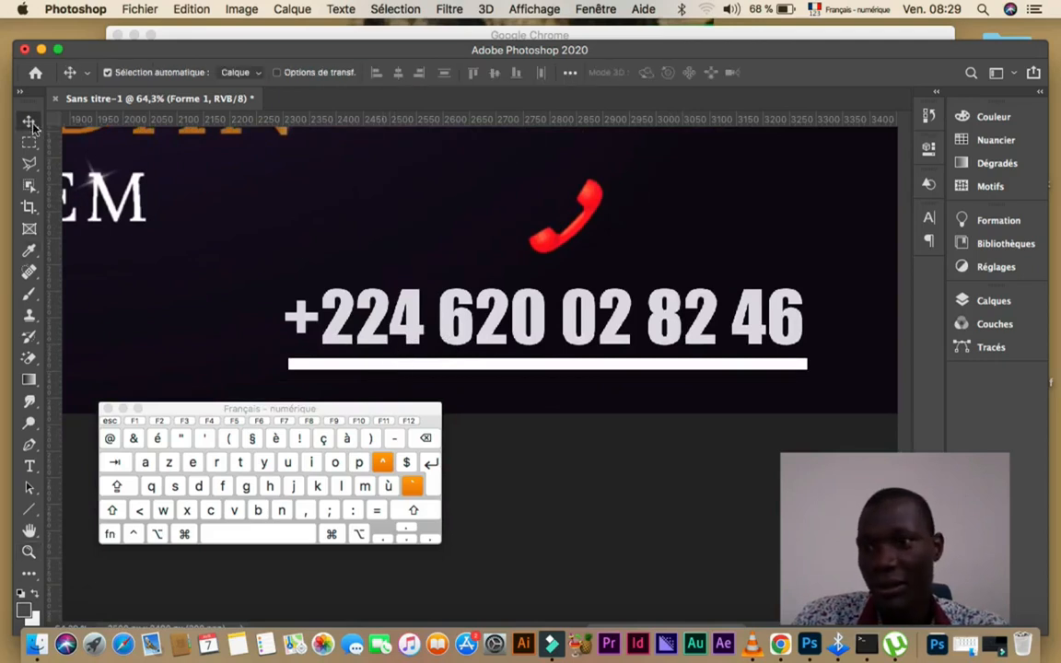
click(419, 366)
key(super+t)
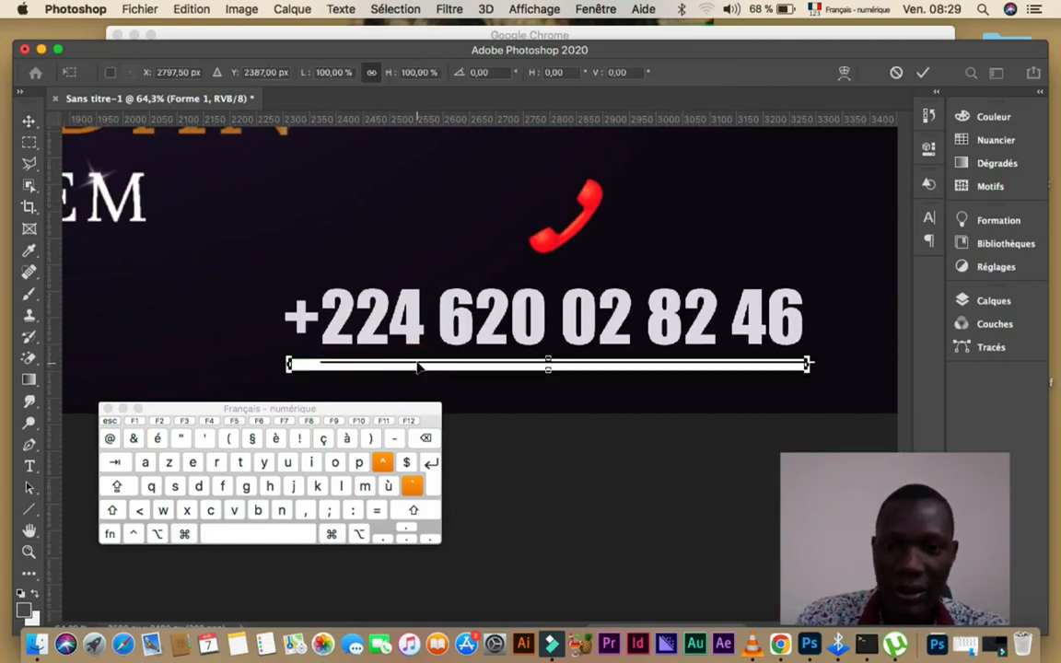
drag(548, 367, 549, 364)
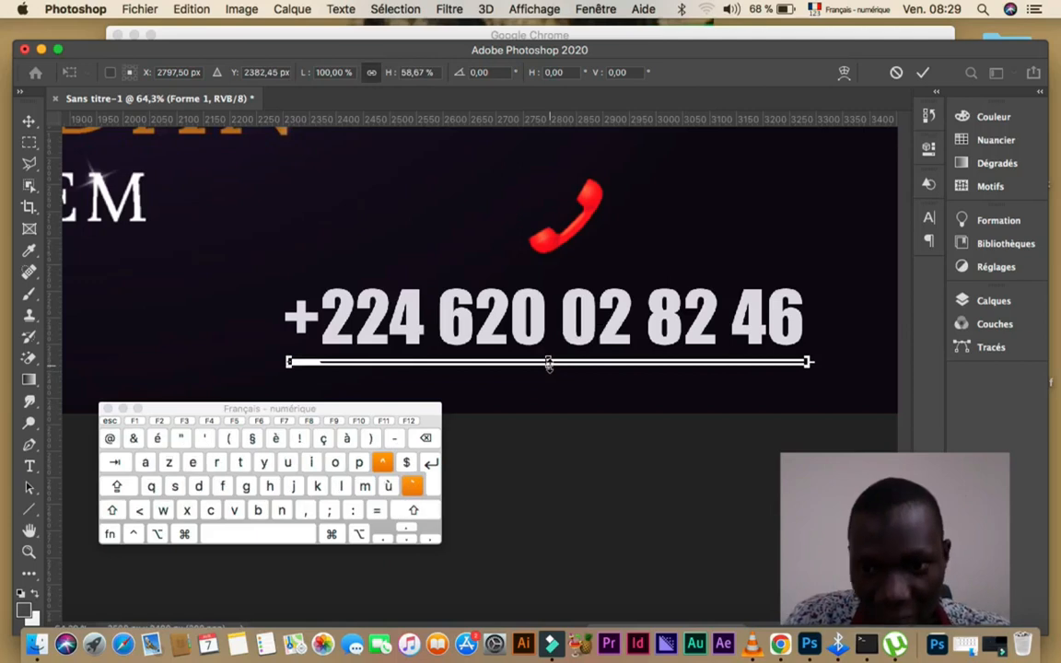
click(925, 74)
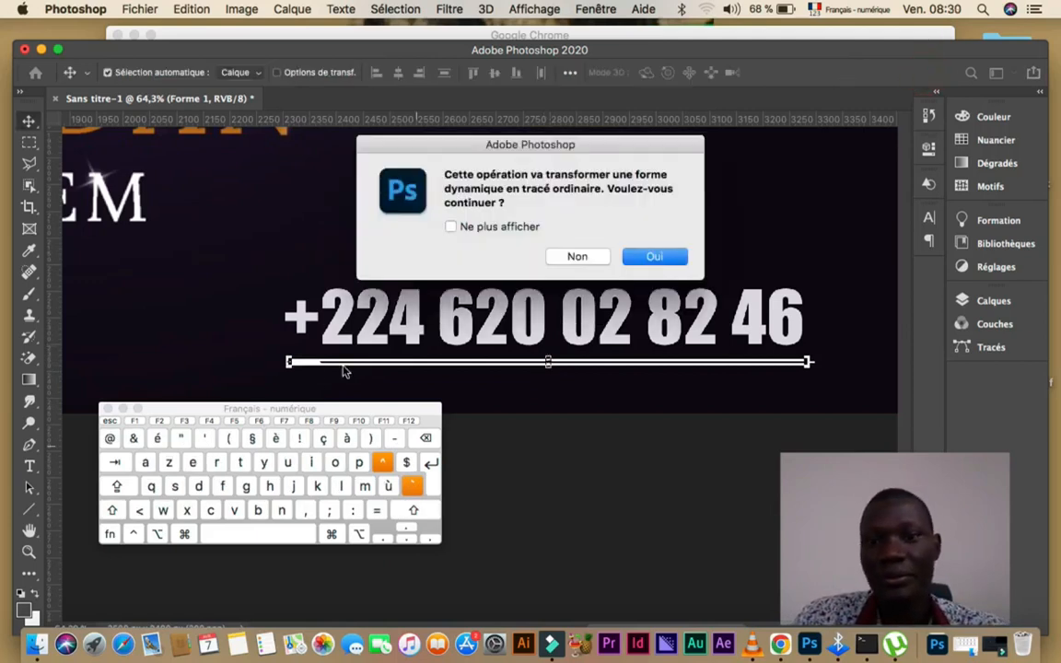
click(651, 258)
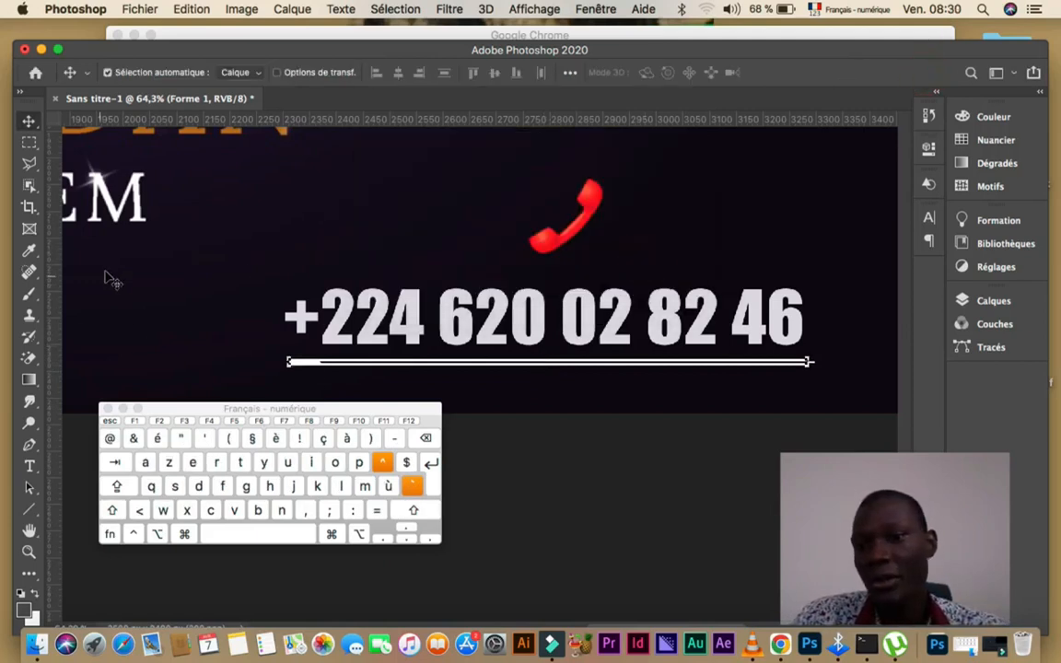
Move the on-screen keyboard clear of the social media icons and deselect the underline layer
click(27, 554)
drag(557, 390, 472, 348)
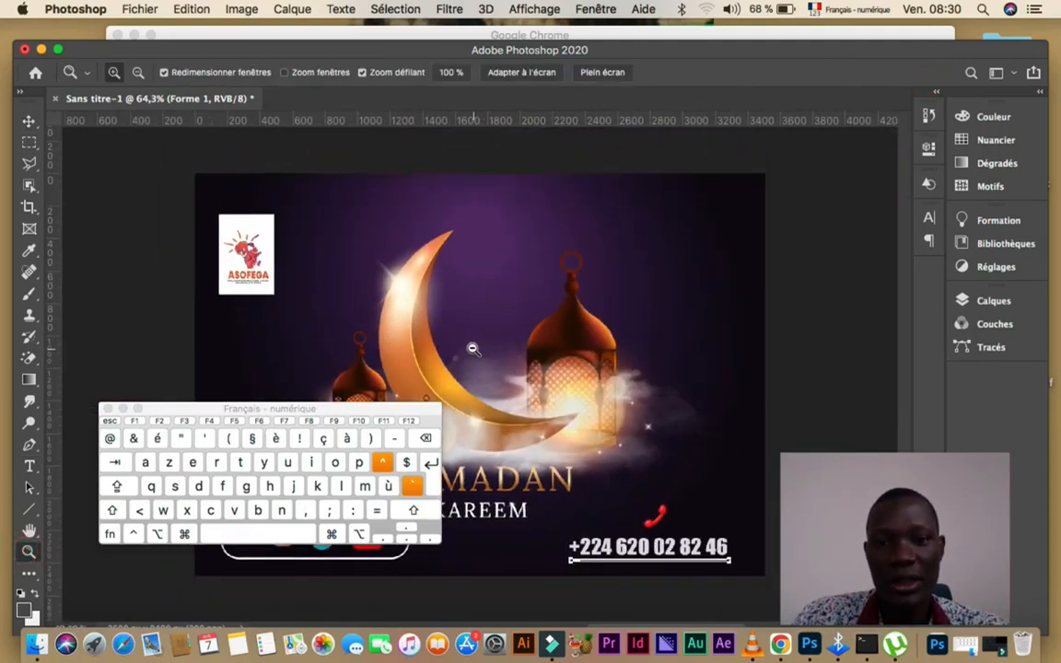
drag(206, 412, 172, 608)
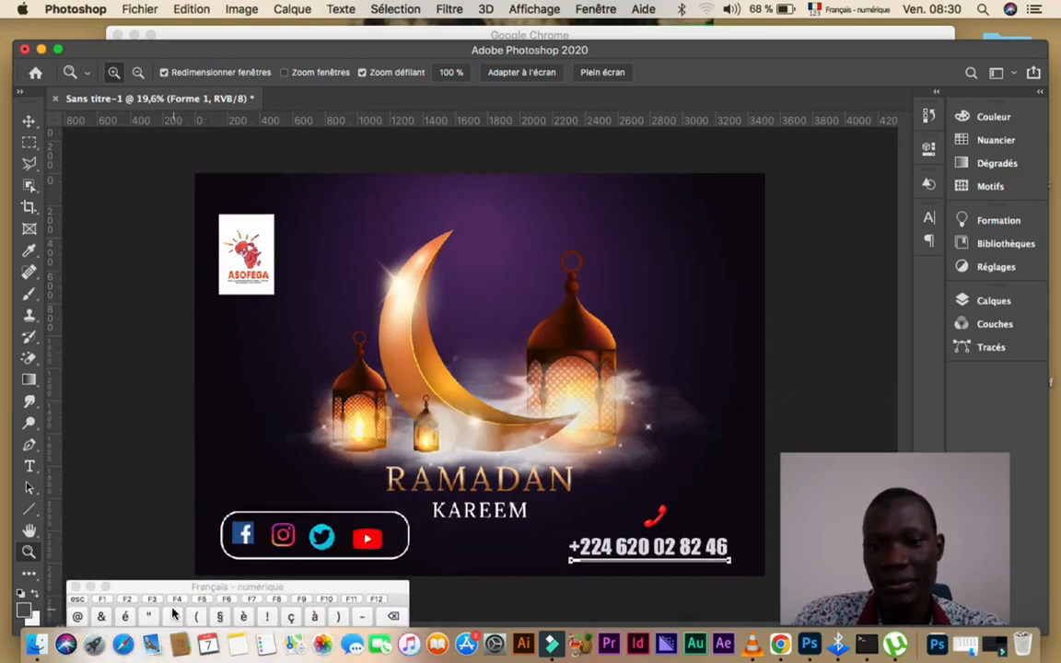
key(v)
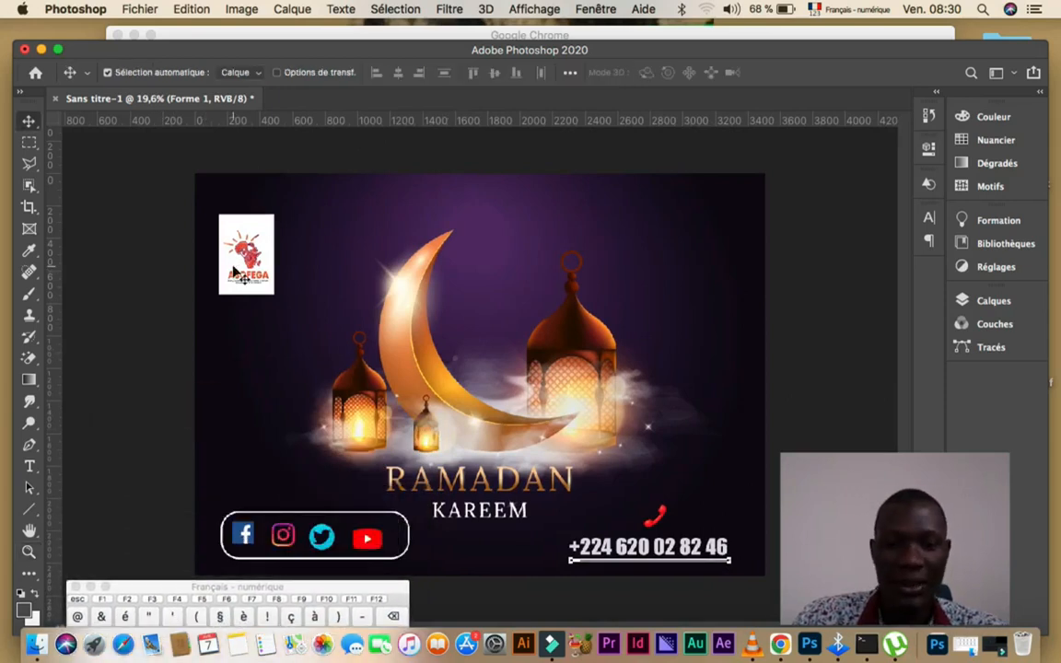
click(166, 283)
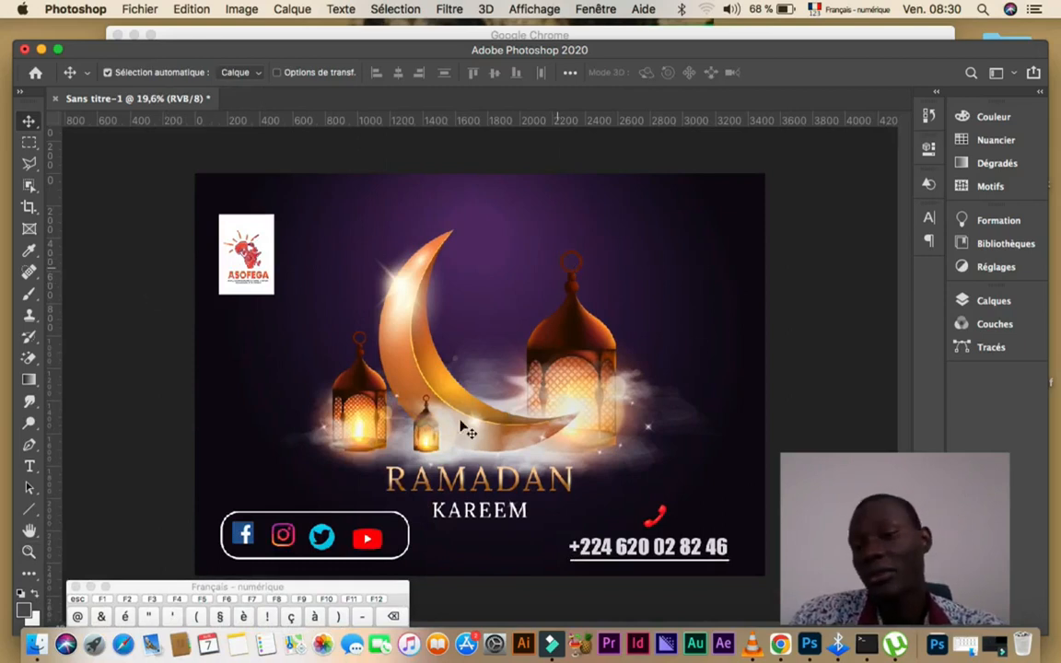
Shrink the rounded frame around the social icons to about 89.49% width and 81.29% height, and centre the YouTube icon within it
click(411, 534)
key(super+t)
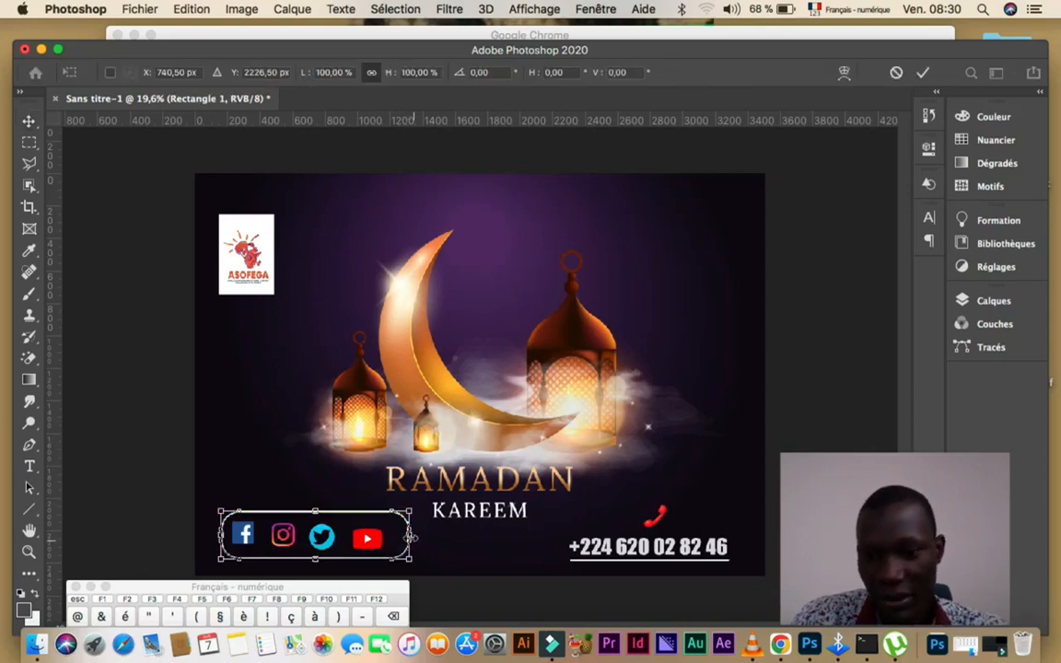
drag(410, 536, 391, 538)
drag(302, 510, 304, 517)
drag(306, 561, 305, 555)
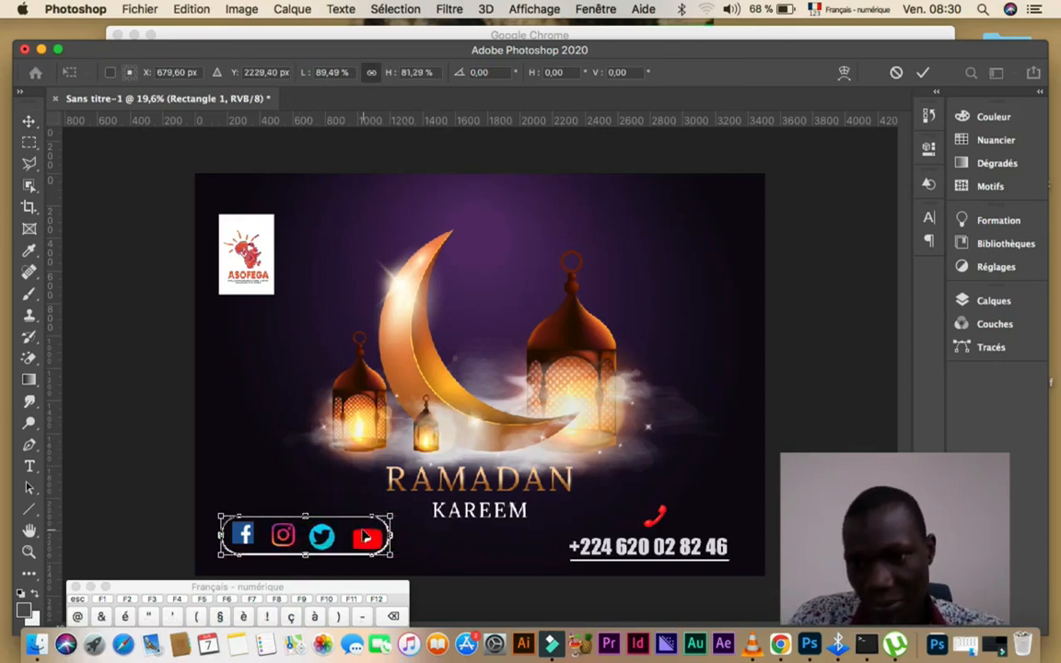
click(924, 74)
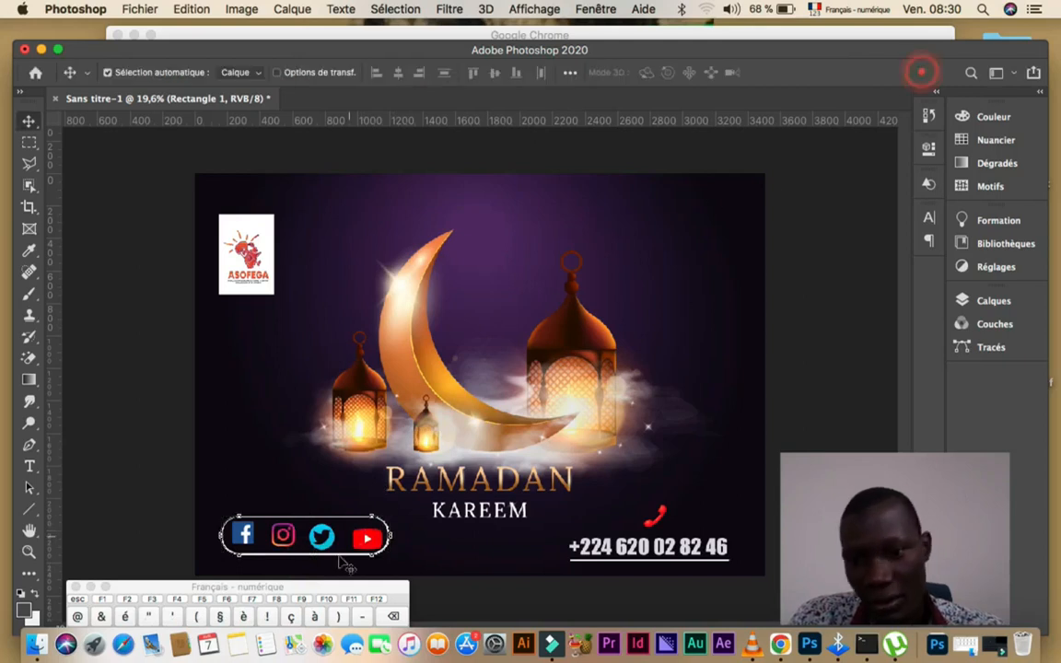
click(366, 540)
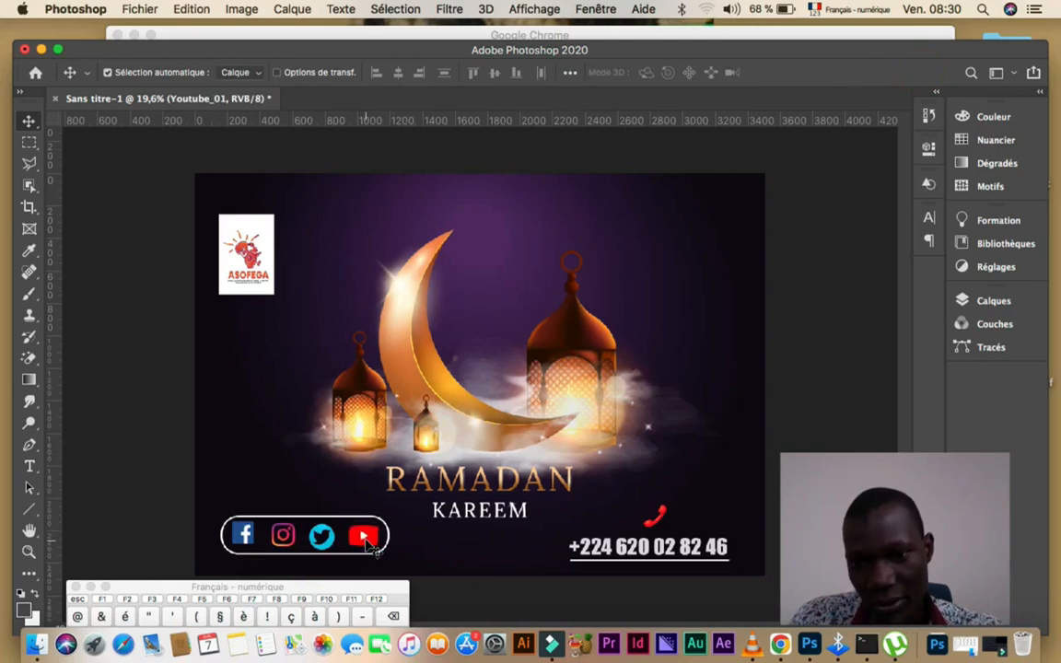
click(831, 175)
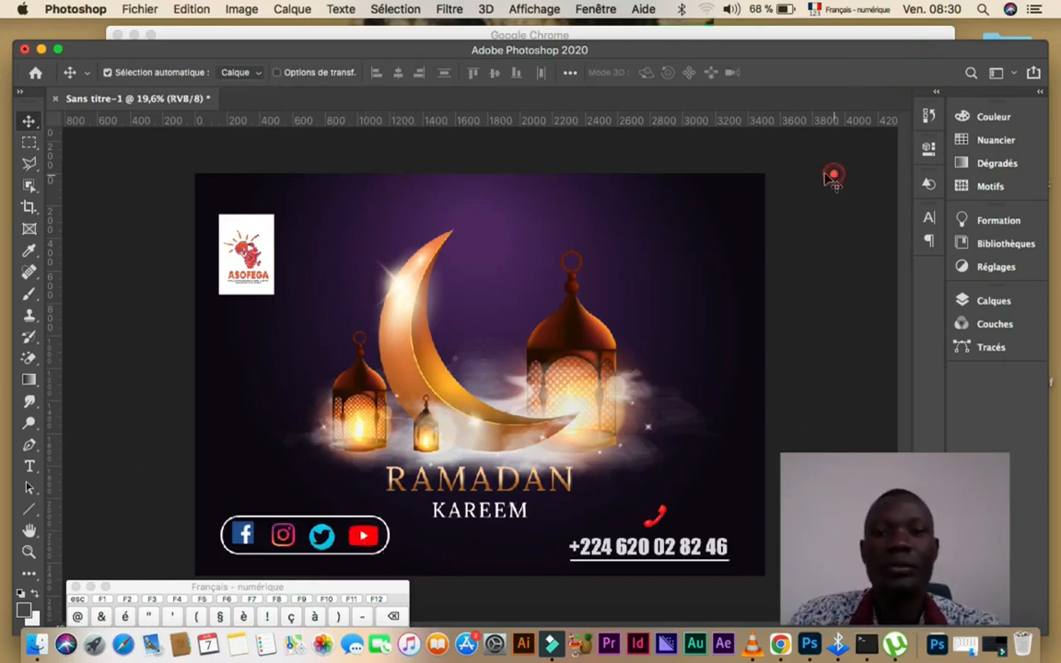
Move the ASOFEGA logo higher in the poster's upper-left corner, roughly aligned with the left edge of the social icons frame
drag(248, 243, 261, 229)
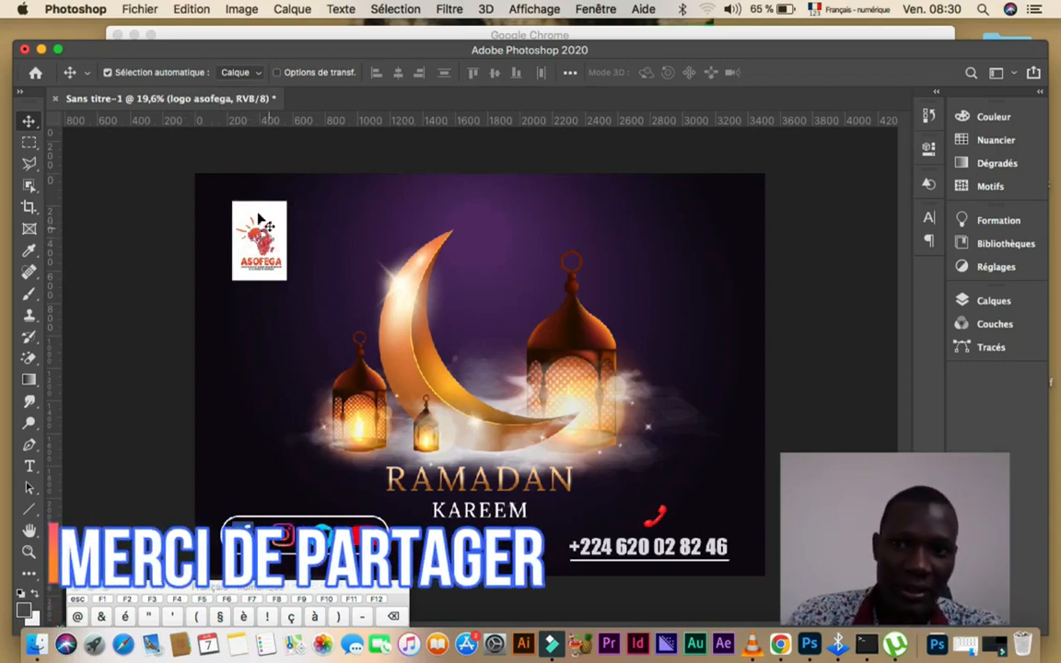
drag(266, 235, 251, 215)
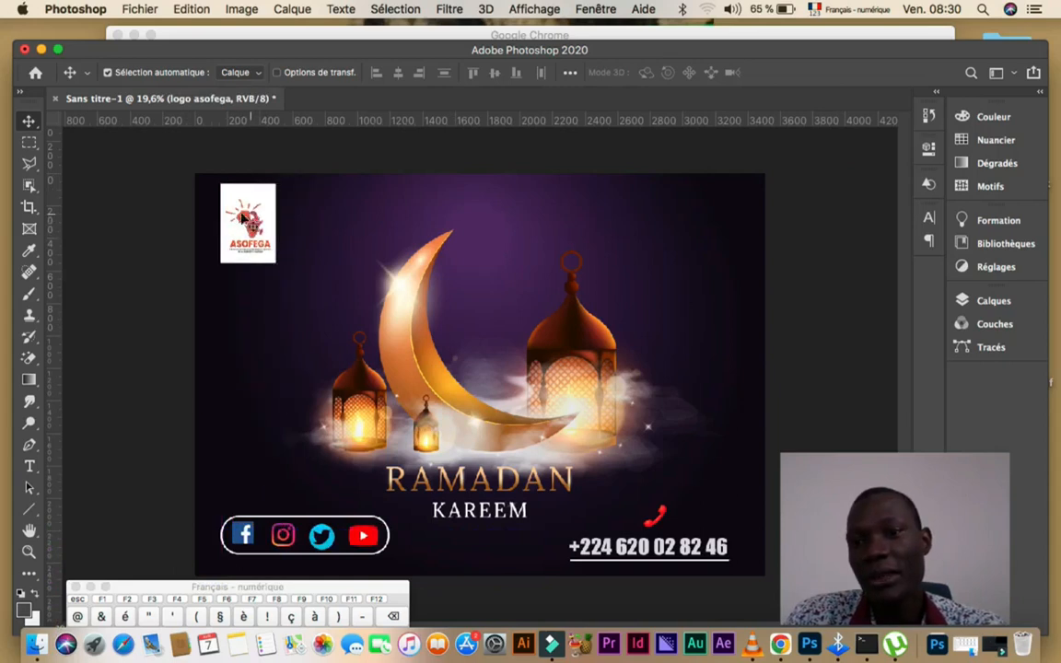
Rasterize the ASOFEGA logo's smart object by applying the Magic Eraser to its white background and accepting the conversion
click(29, 551)
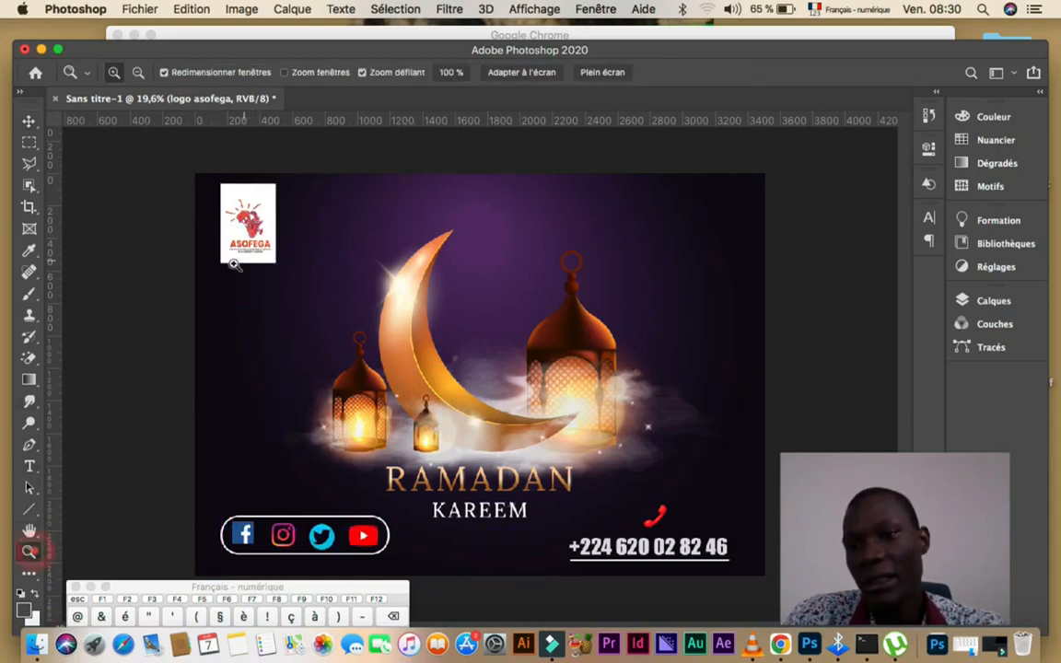
drag(247, 175, 299, 207)
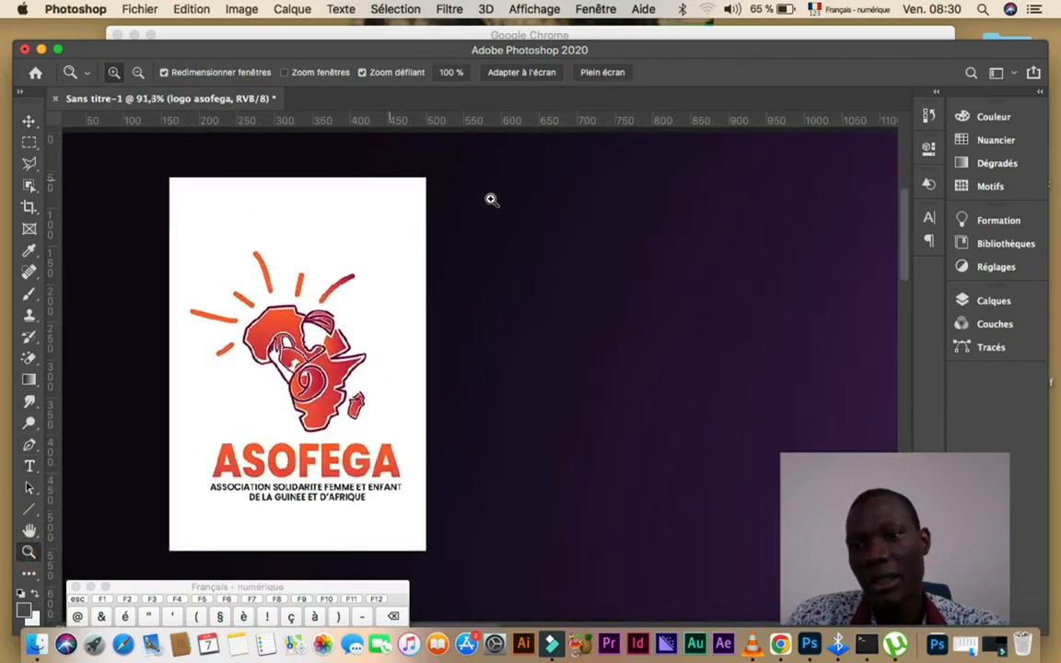
click(29, 121)
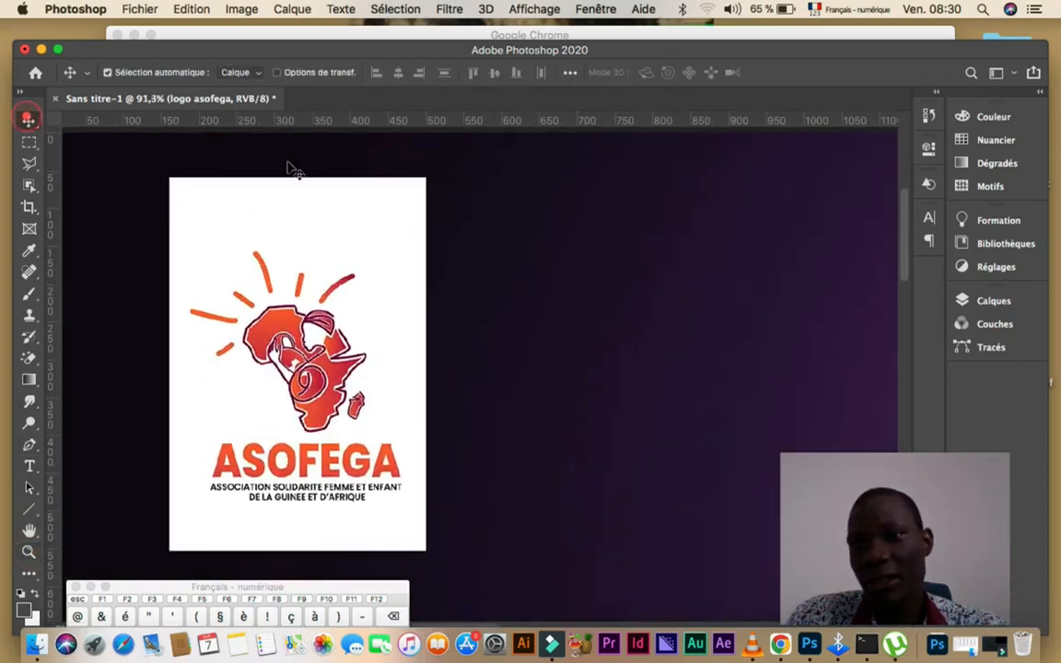
click(319, 201)
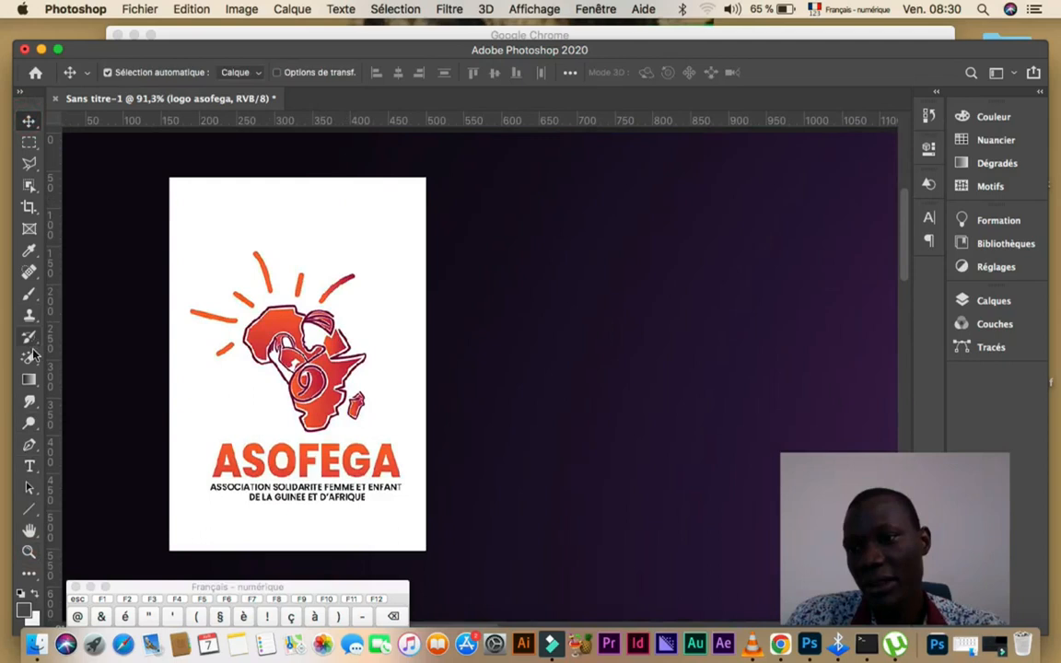
click(317, 209)
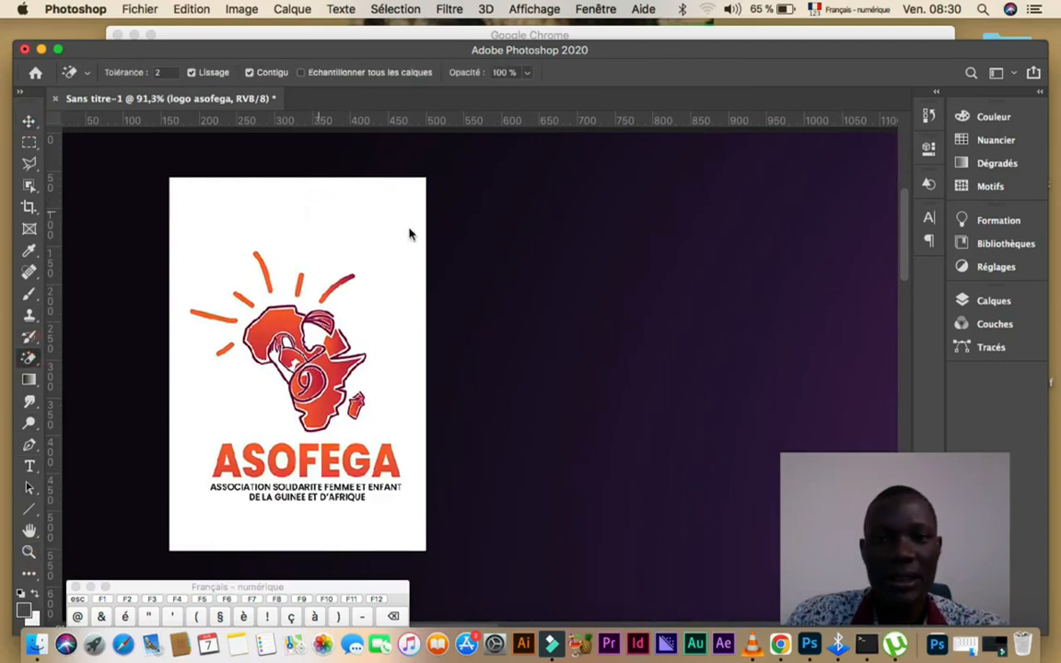
click(652, 241)
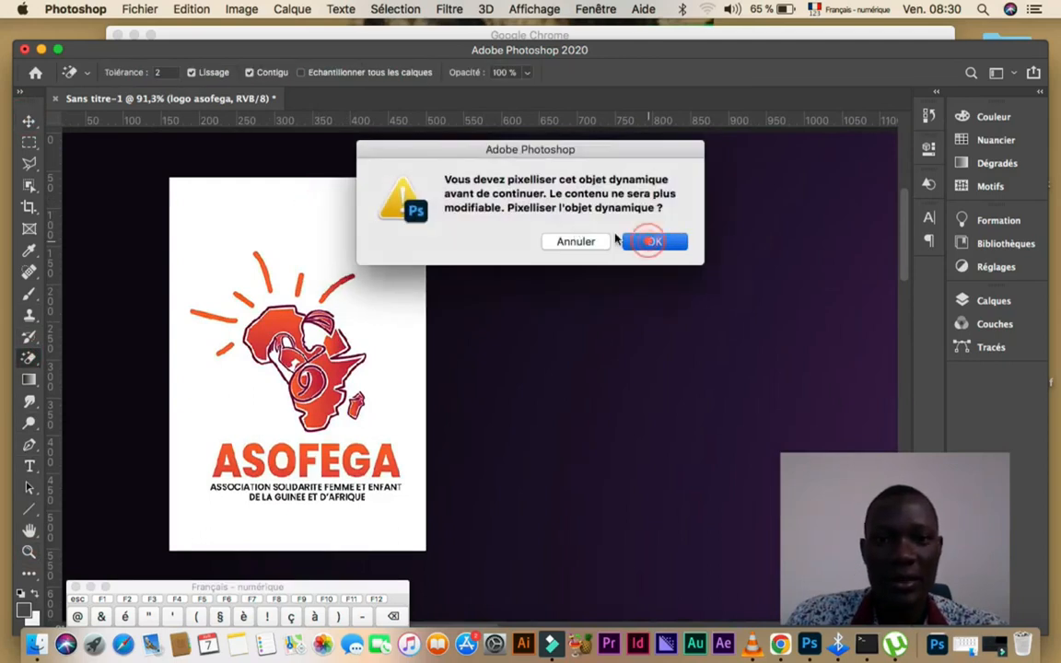
Delete the blank white strips above and below the ASOFEGA logo artwork with rectangular selections, and clear the selection
click(27, 143)
drag(141, 155, 498, 246)
key(Delete)
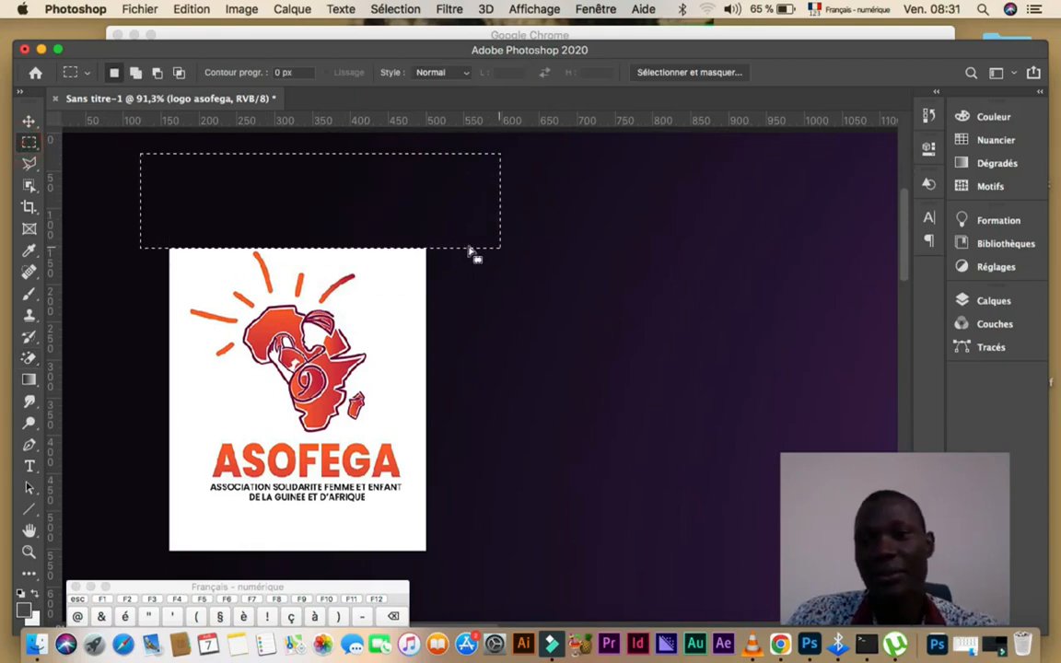
drag(128, 526, 486, 564)
drag(373, 551, 372, 538)
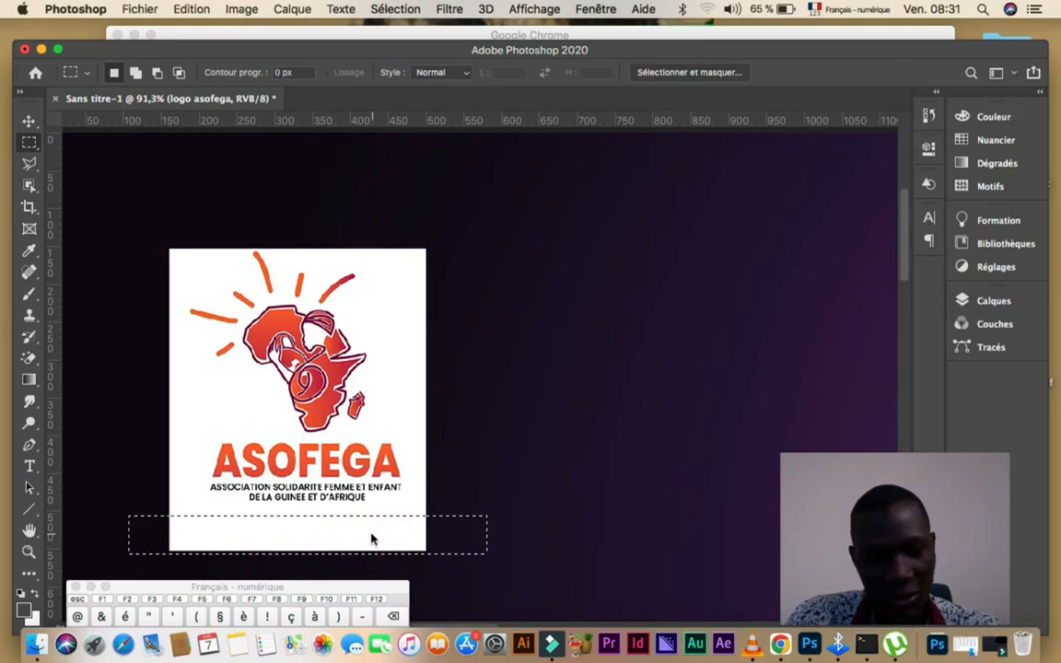
key(Delete)
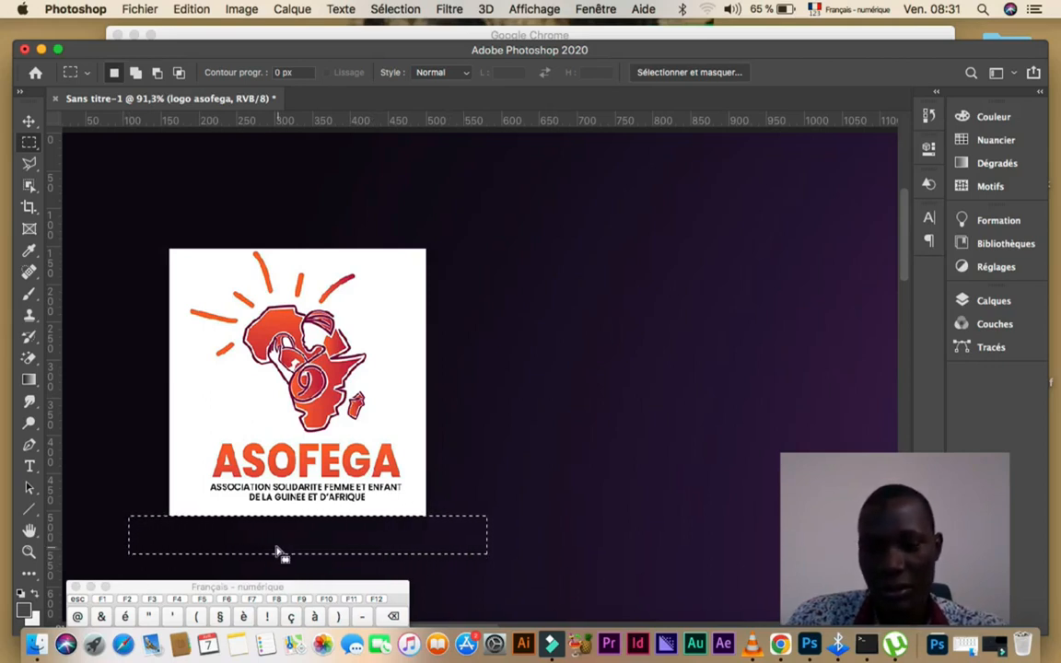
key(super+d)
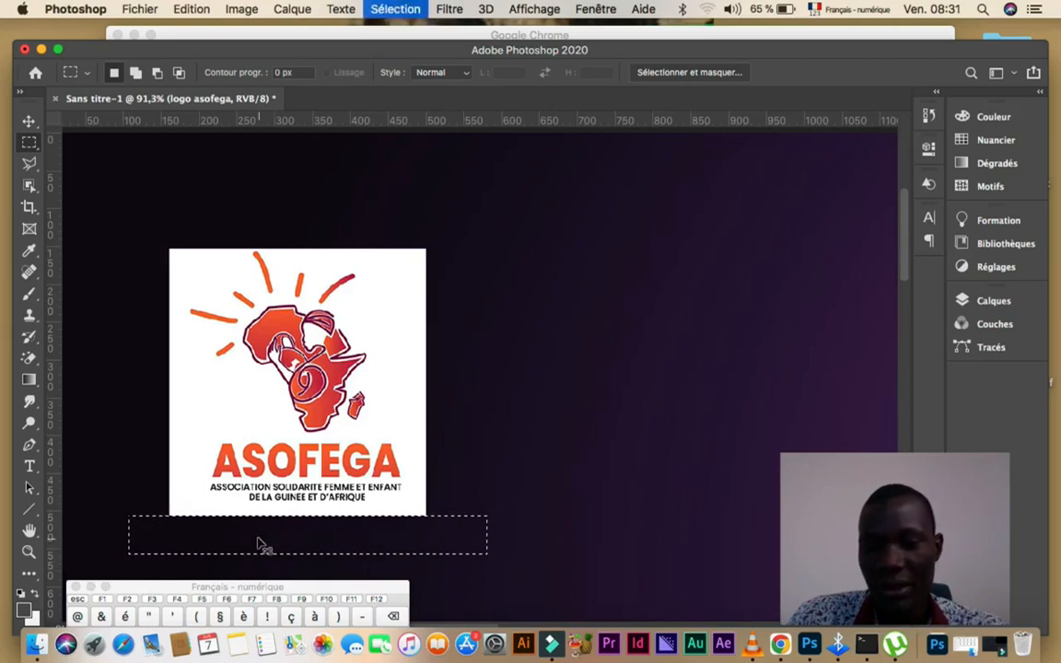
click(29, 138)
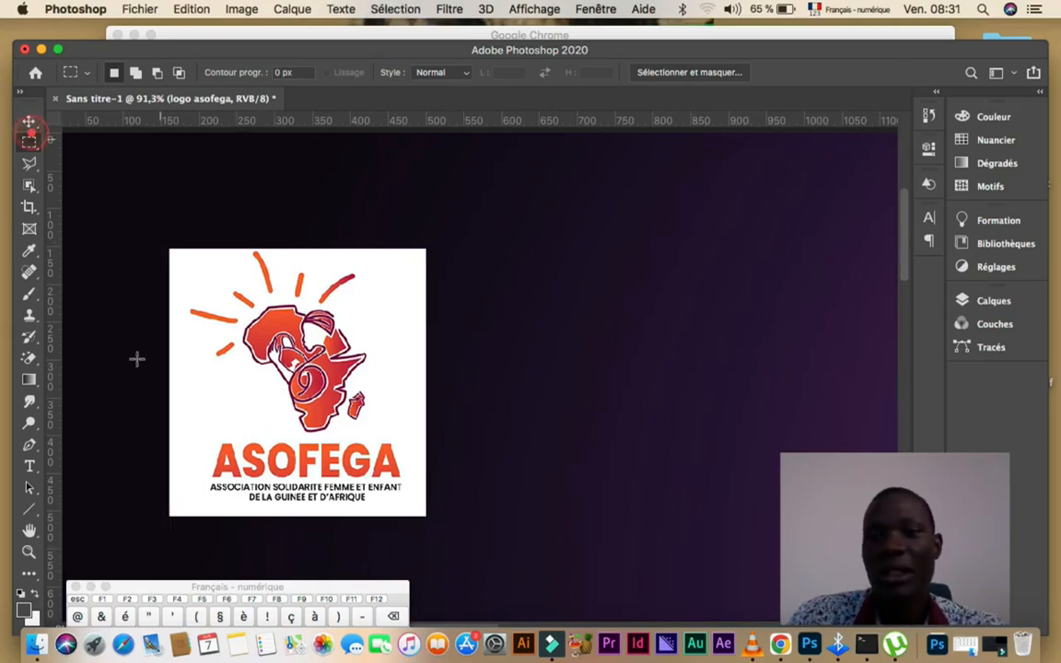
Shift the trimmed ASOFEGA logo slightly closer to the poster's upper-left corner and deselect its layer
click(30, 550)
drag(500, 434, 403, 352)
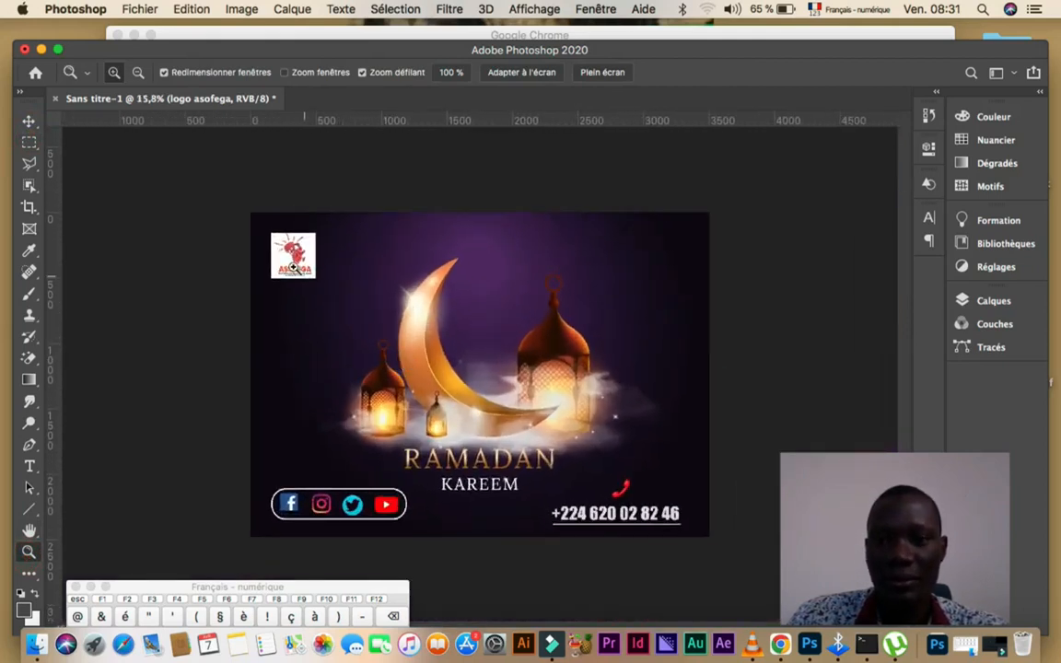
key(v)
drag(299, 271, 295, 267)
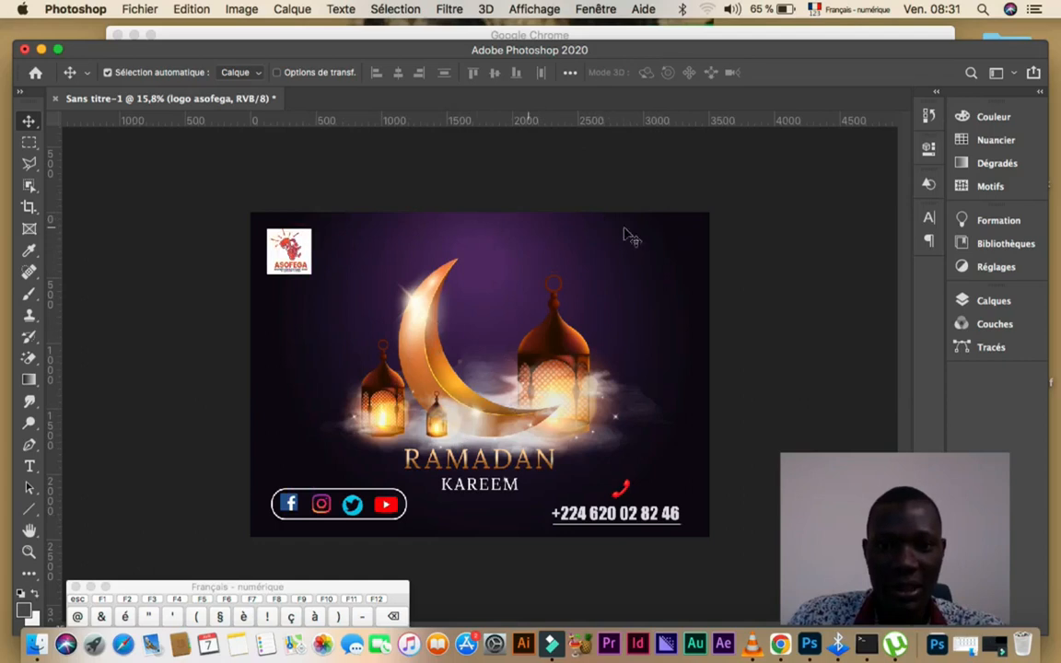
click(128, 340)
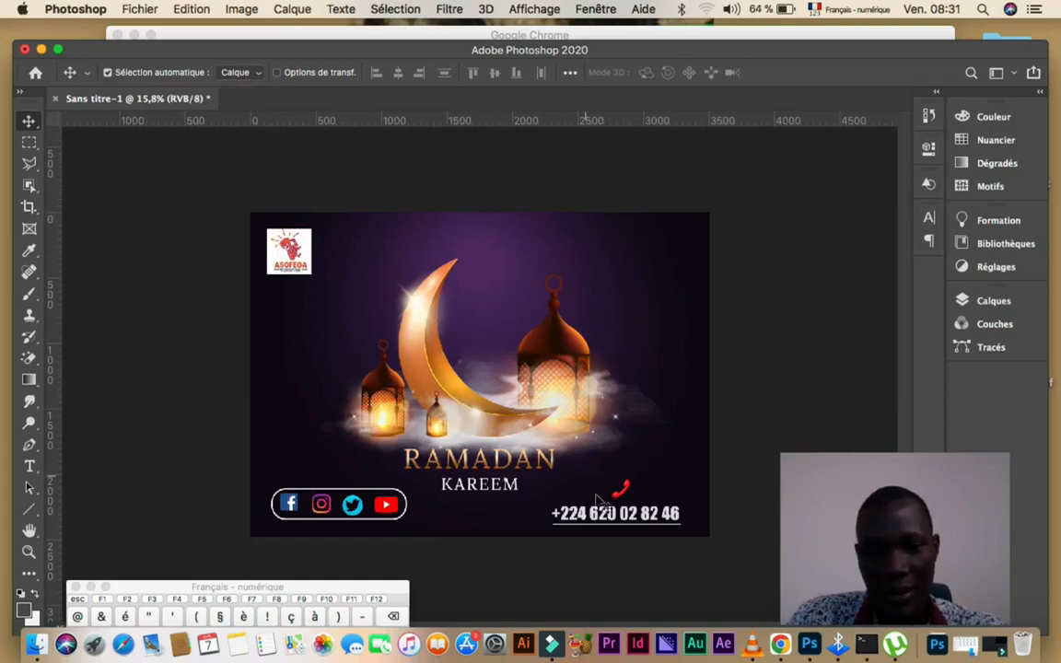
Duplicate the phone number text above the large lantern and replace the copy's wording with "ASOFEGA"
click(614, 523)
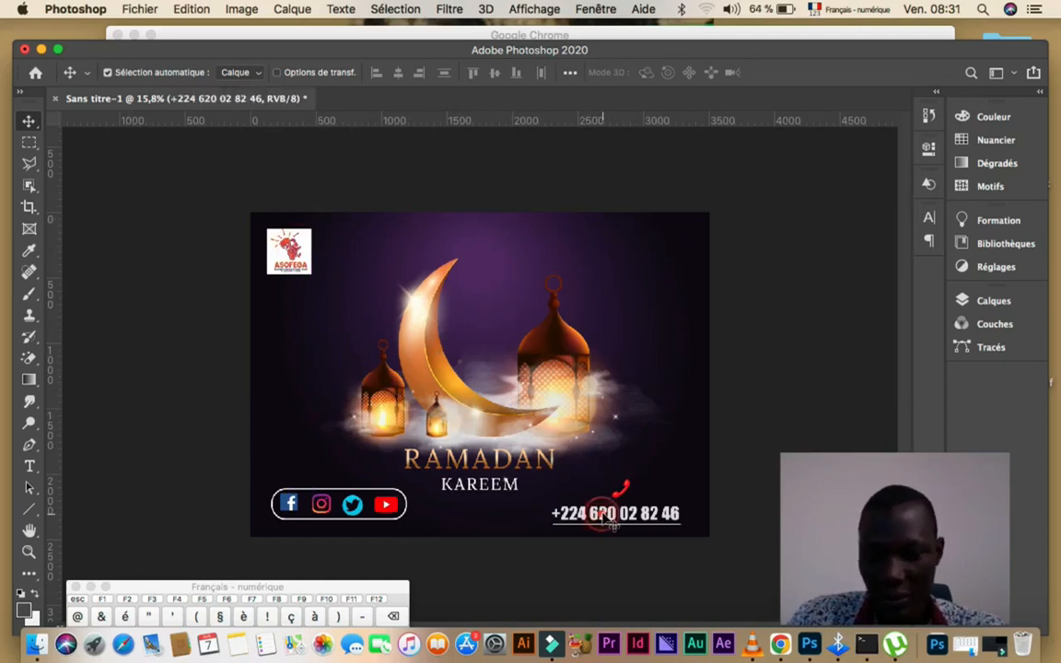
drag(614, 524, 542, 249)
double_click(540, 247)
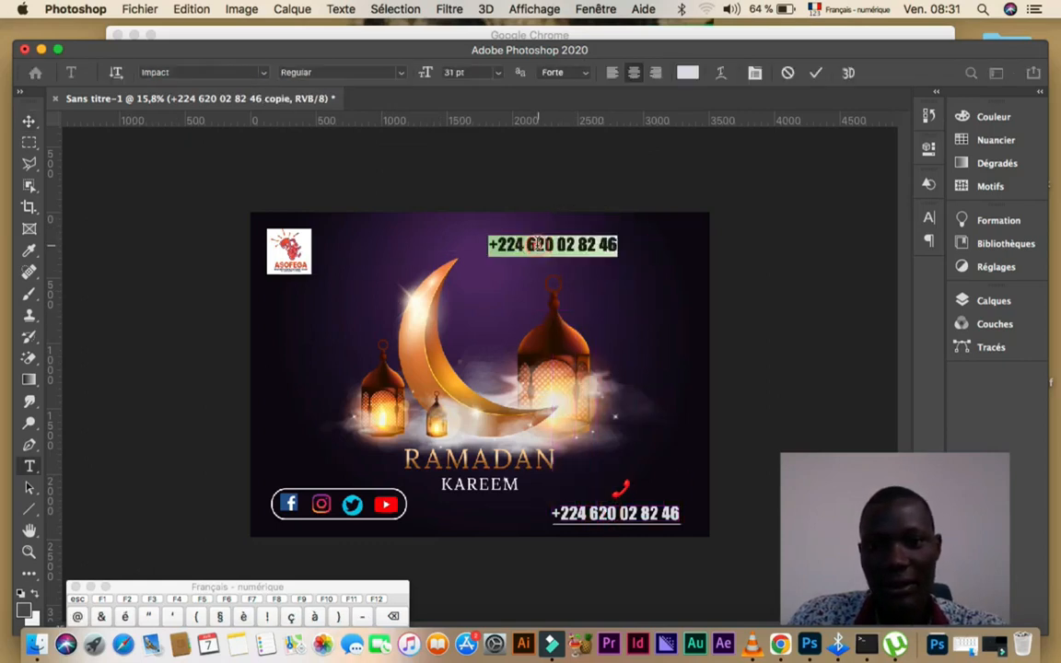
drag(160, 590, 159, 457)
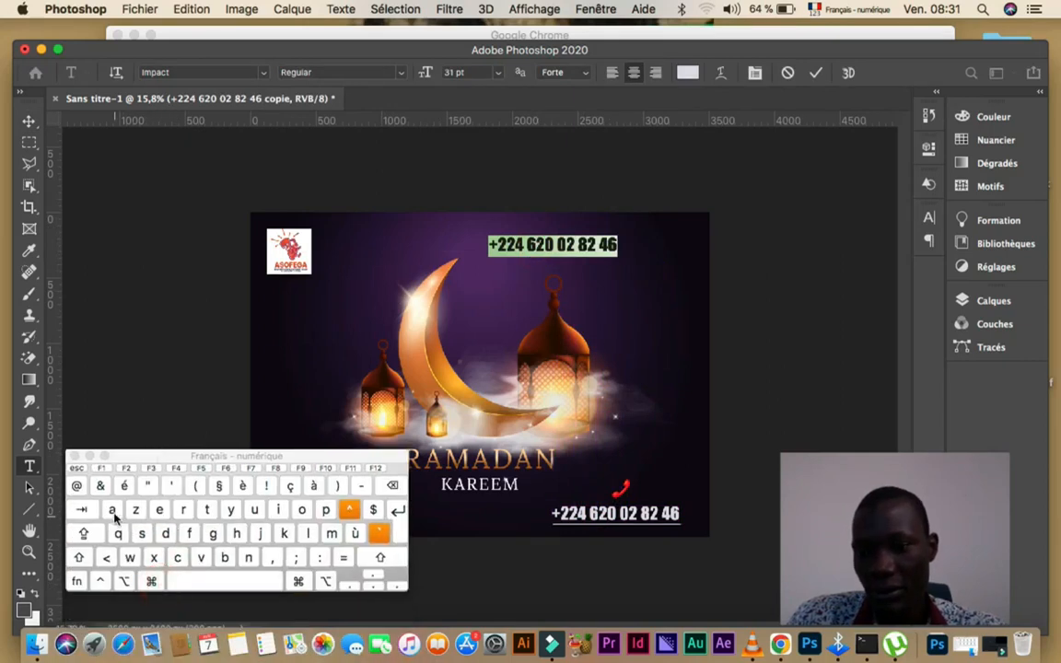
key(shift)
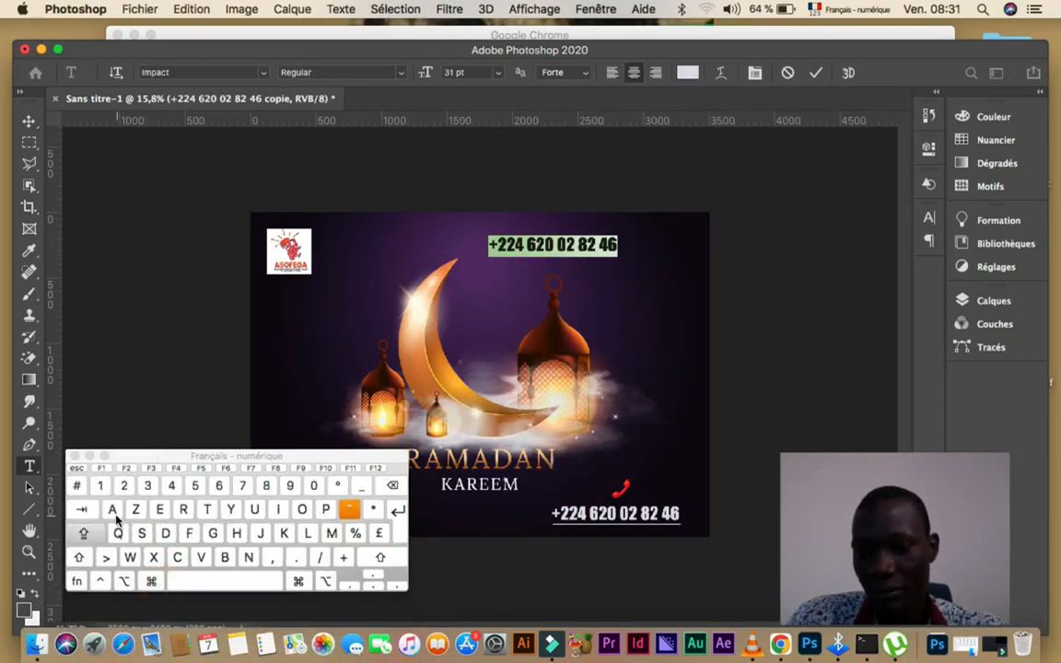
text(AS)
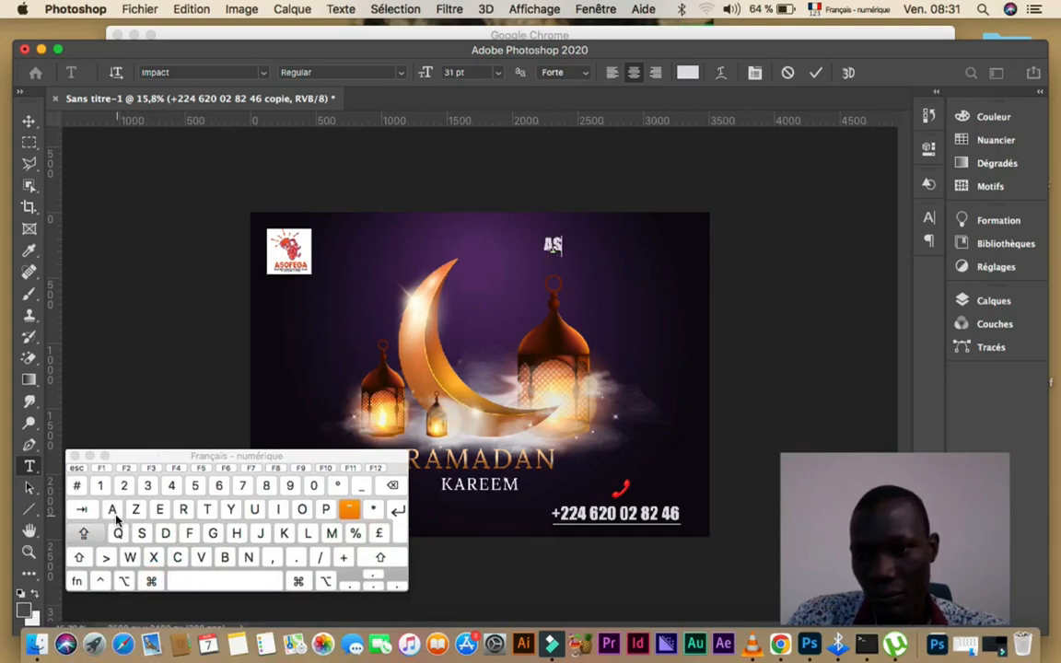
text(OFE)
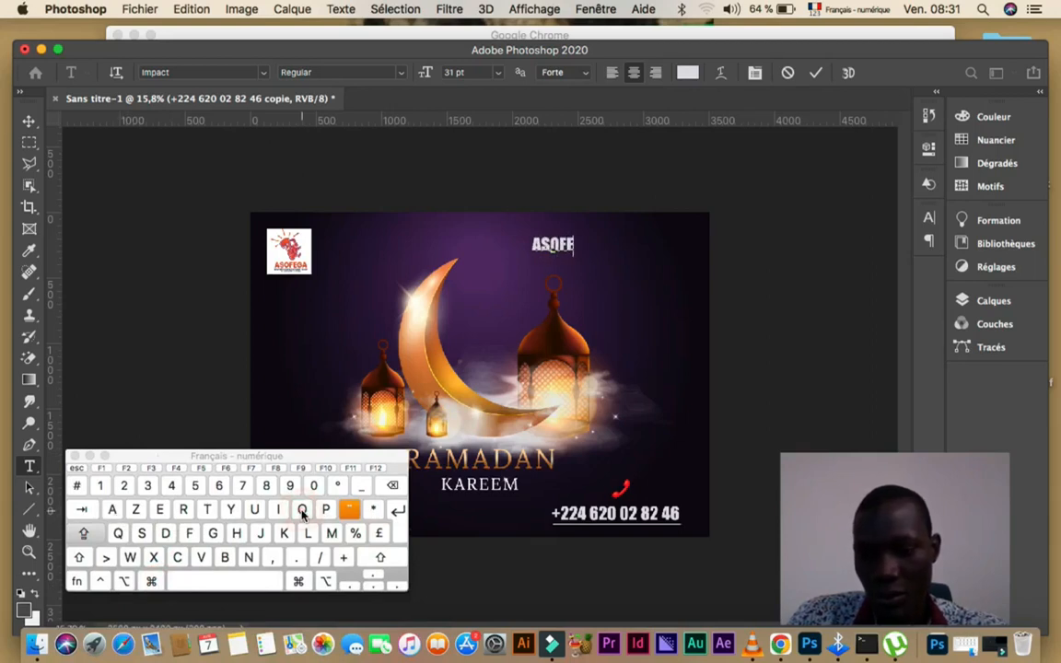
text(GA)
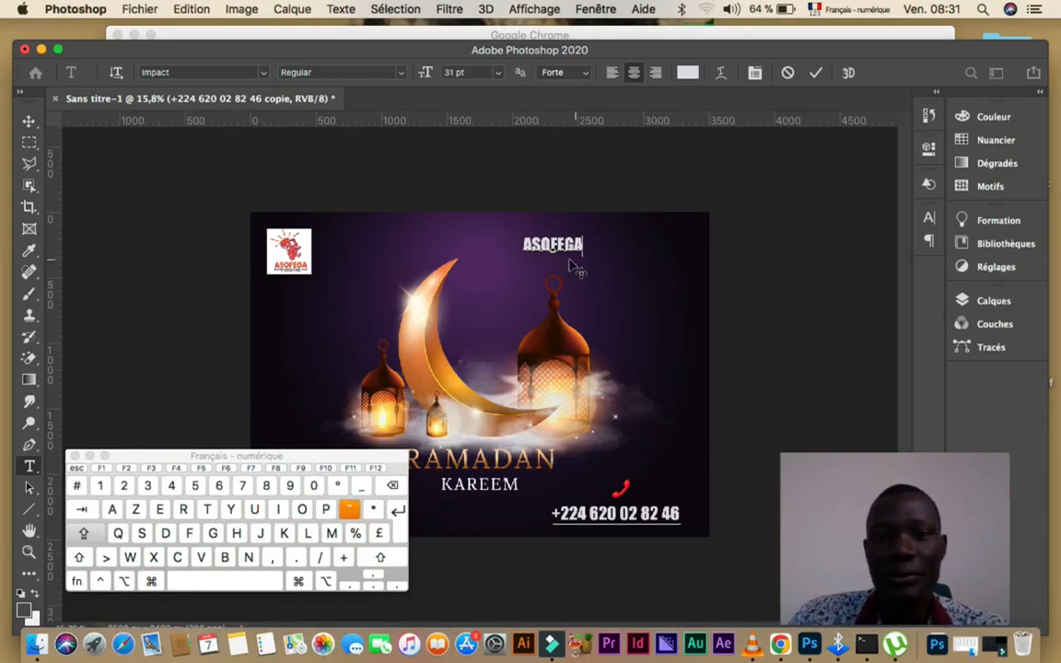
Move the ASOFEGA text to the poster's upper-right corner and set its font size to 43 pt
drag(582, 274, 678, 257)
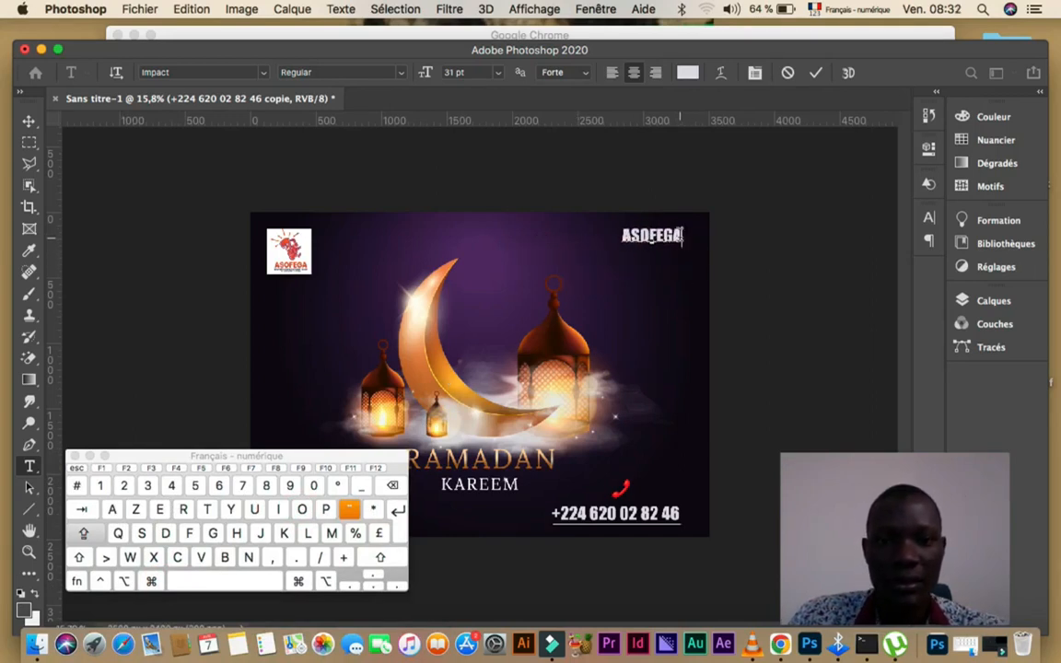
double_click(613, 215)
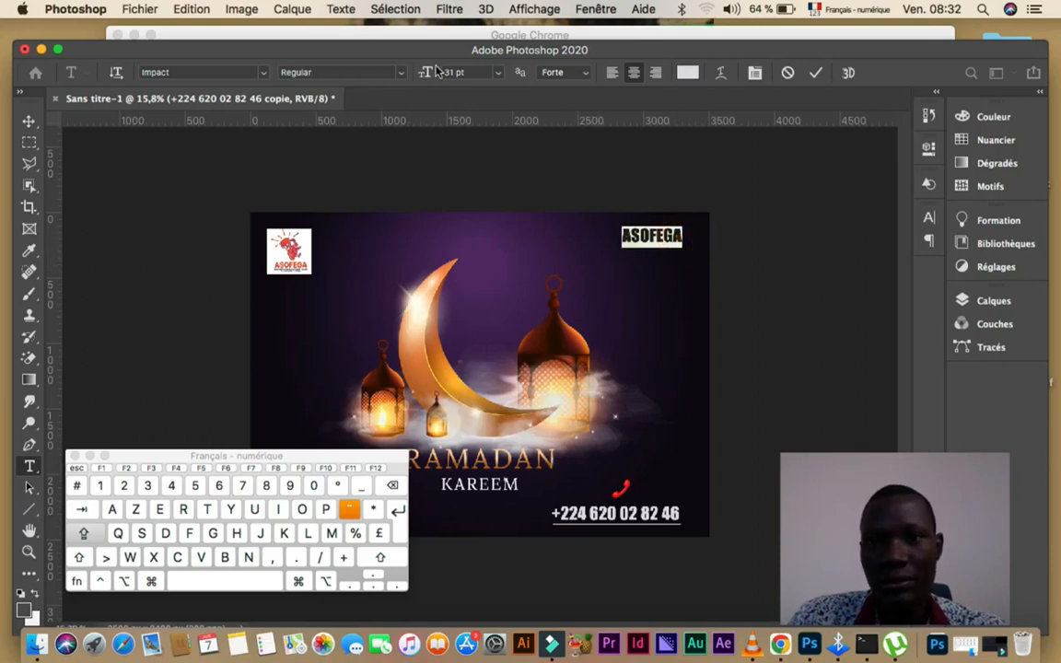
drag(427, 80, 438, 81)
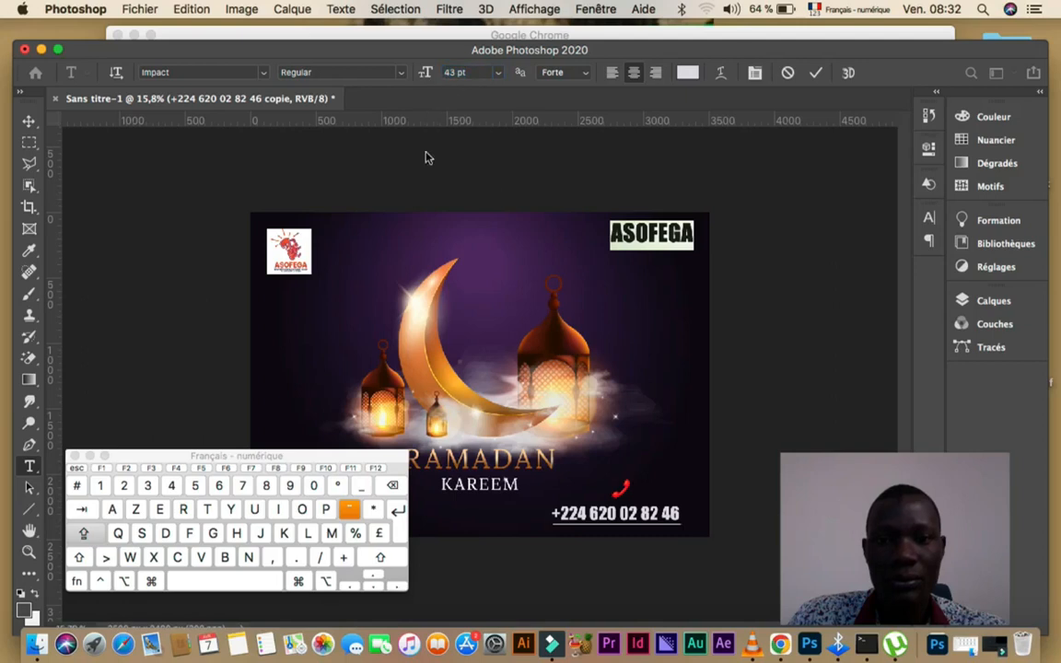
click(819, 75)
key(v)
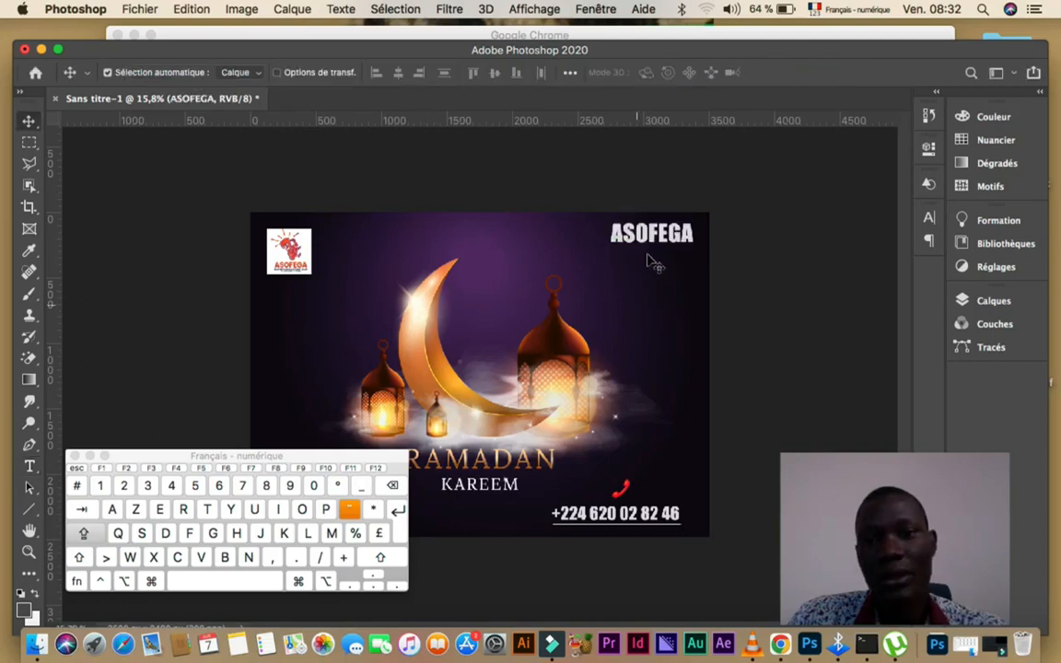
drag(172, 455, 164, 560)
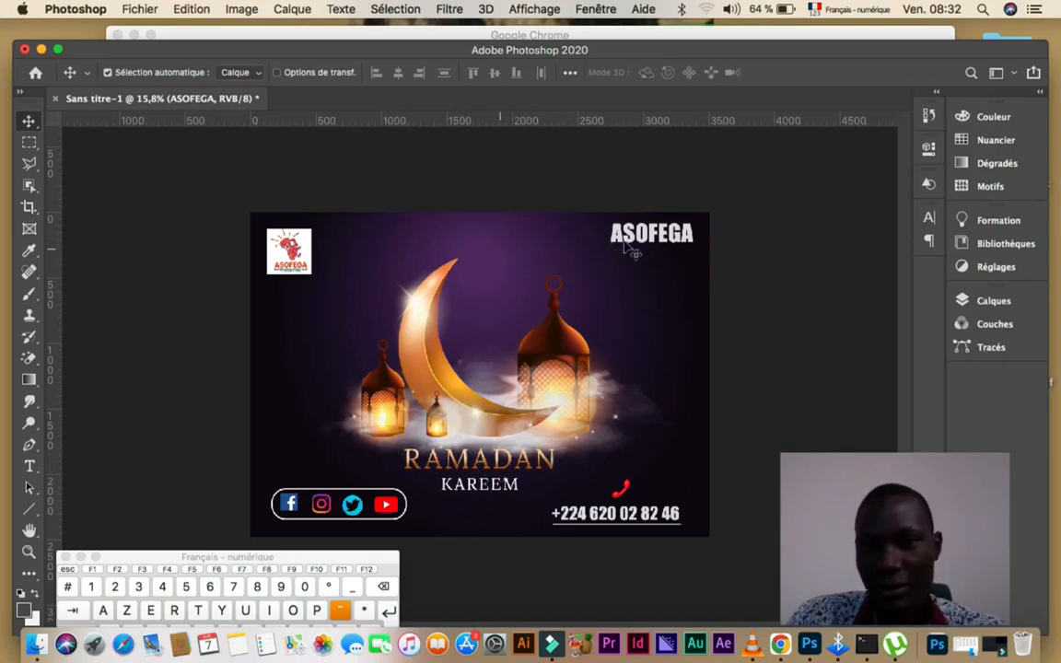
Duplicate the ASOFEGA text just below the original and replace the copy's wording with "Vous souhaite un bon Ramadan"
drag(632, 241, 530, 266)
double_click(523, 262)
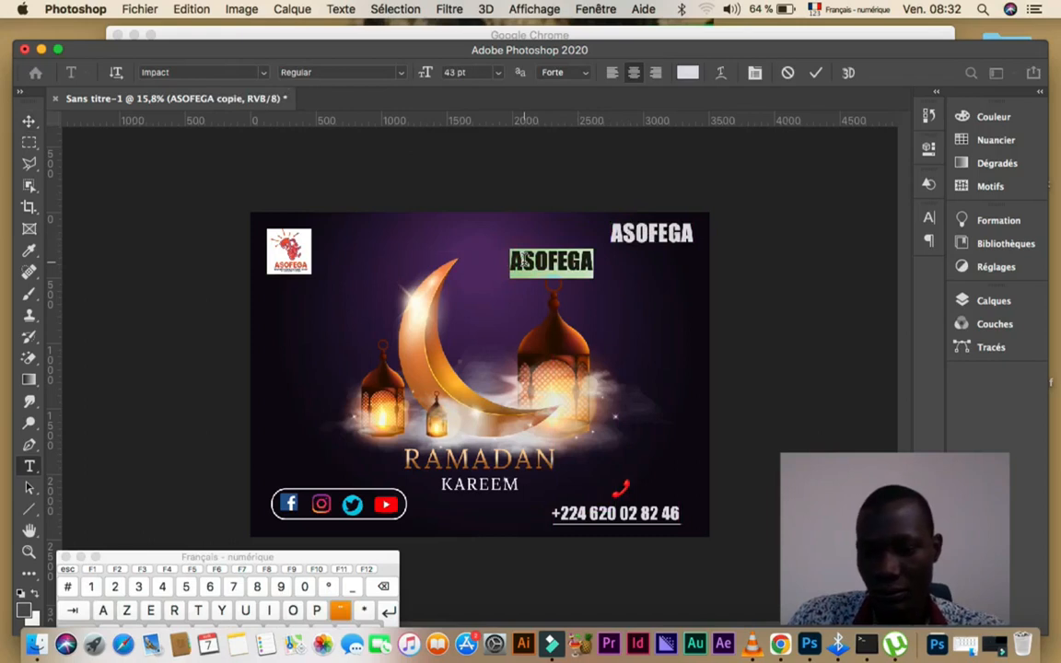
text(V)
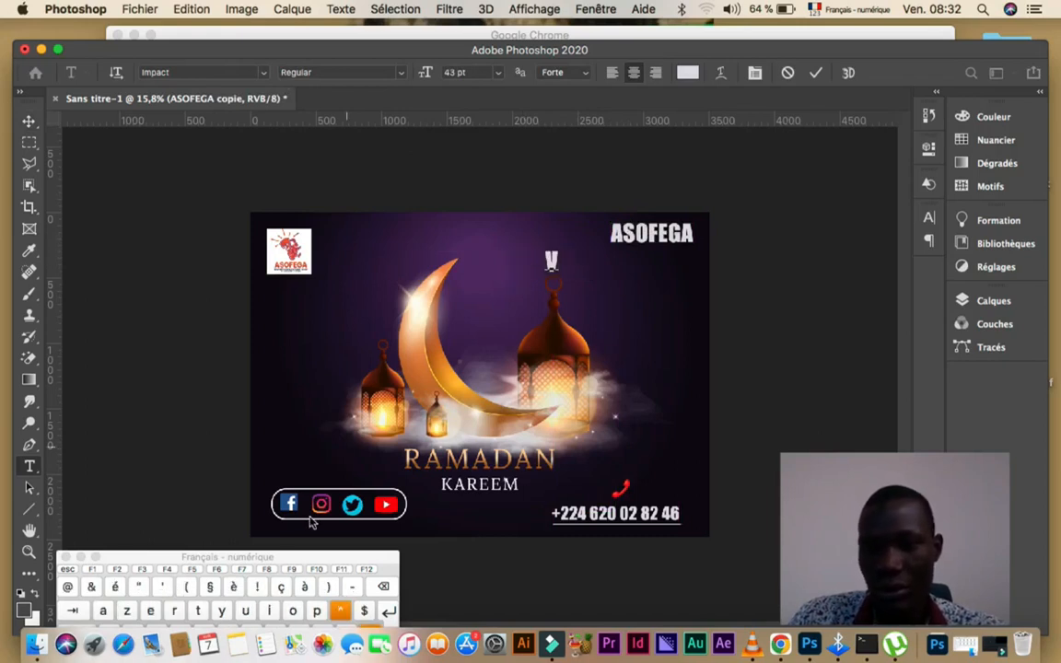
drag(269, 558, 268, 456)
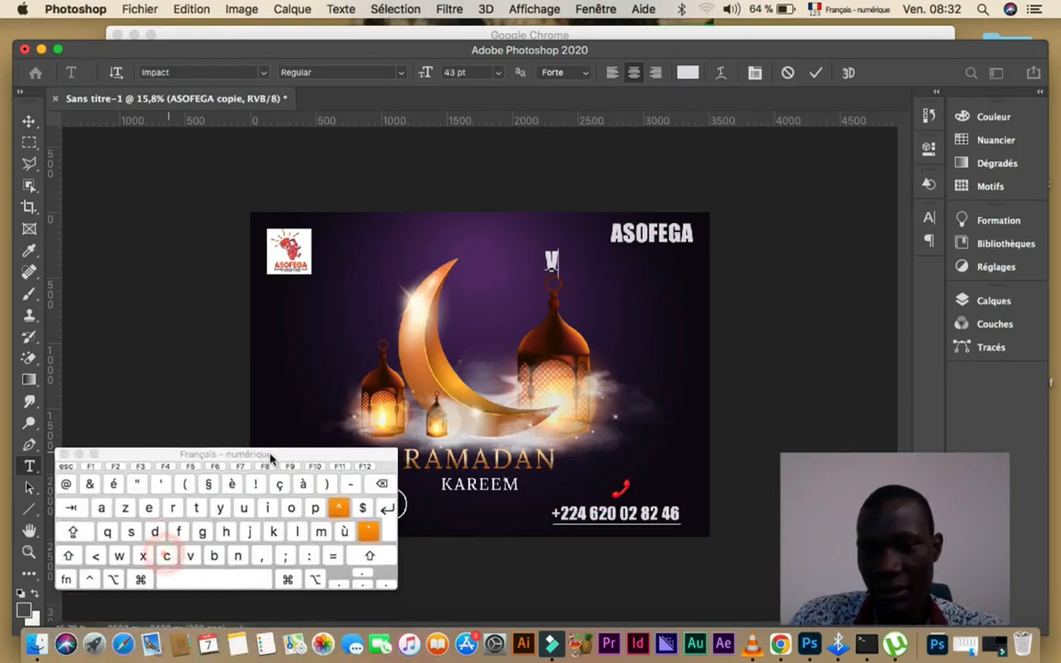
click(291, 508)
text(US S)
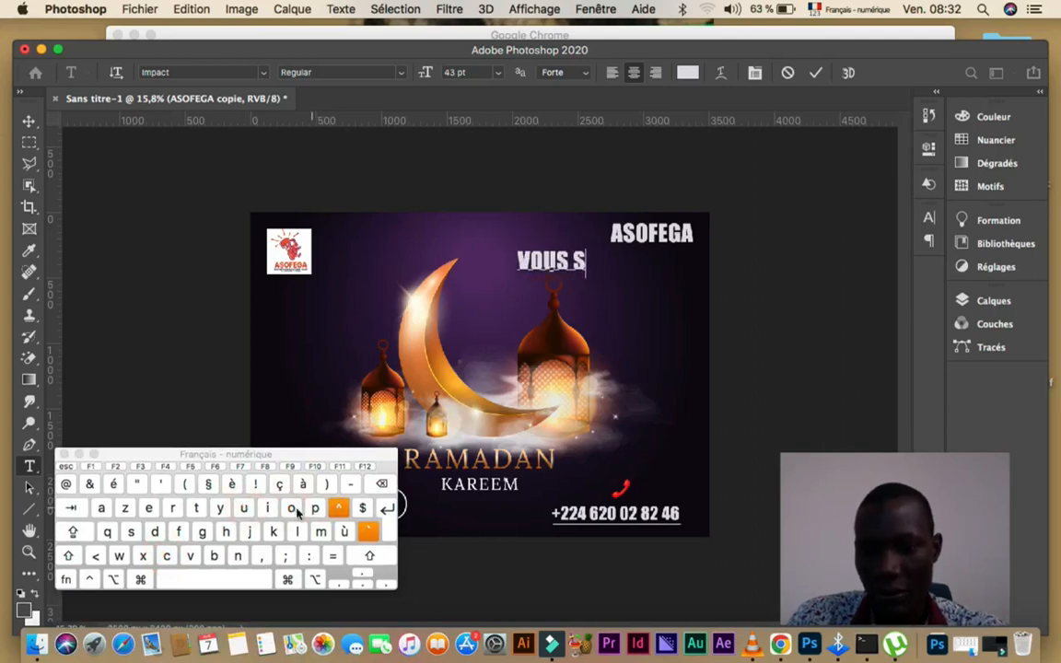
click(291, 508)
click(244, 508)
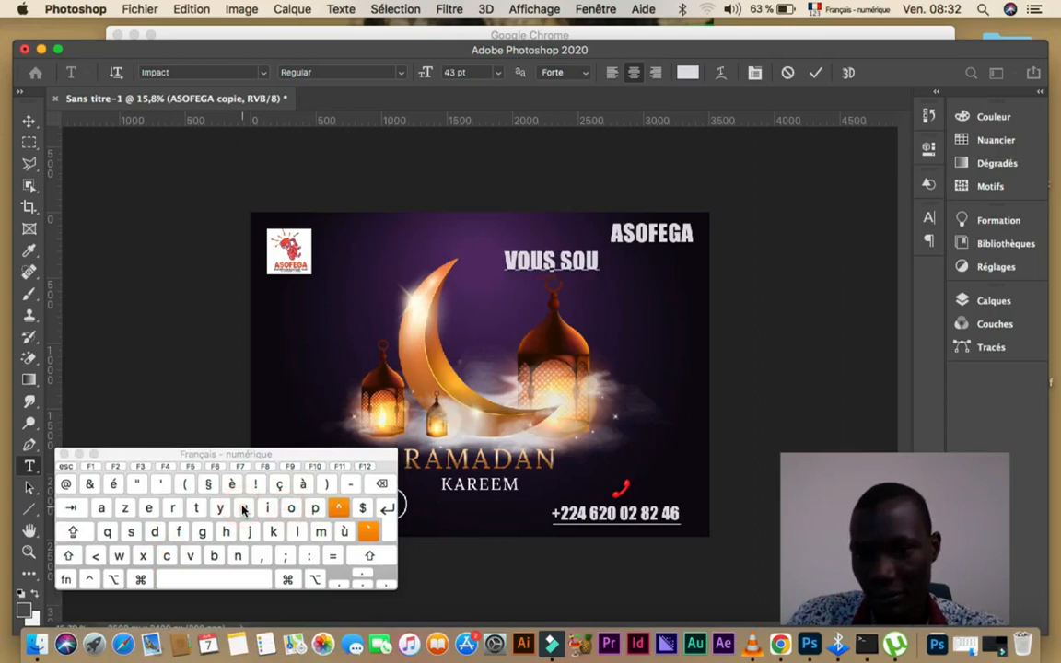
text(H)
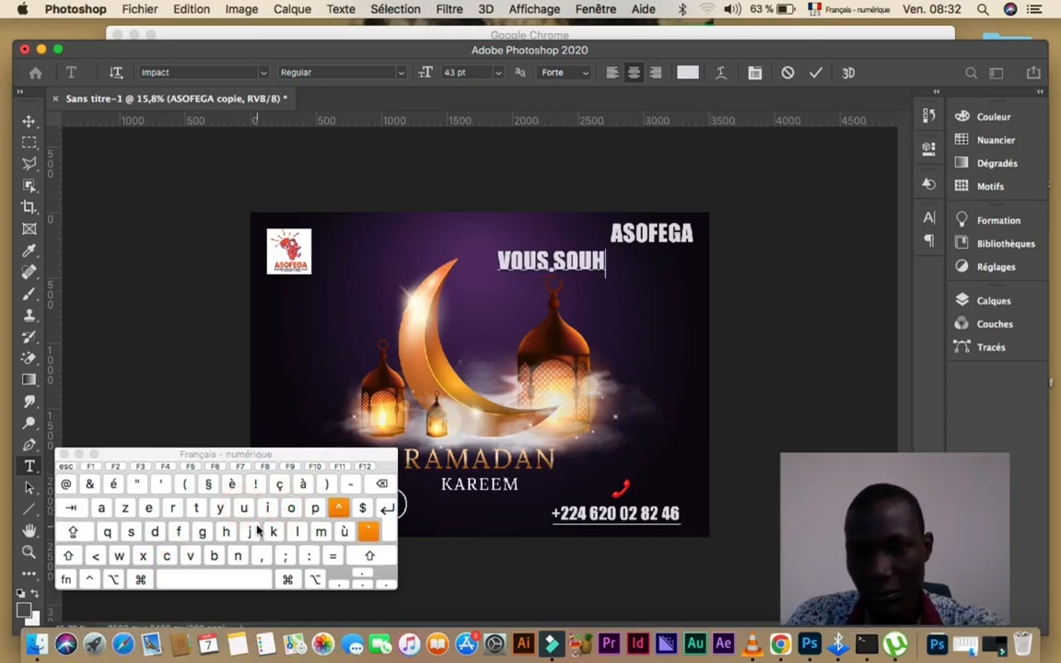
text(AITE)
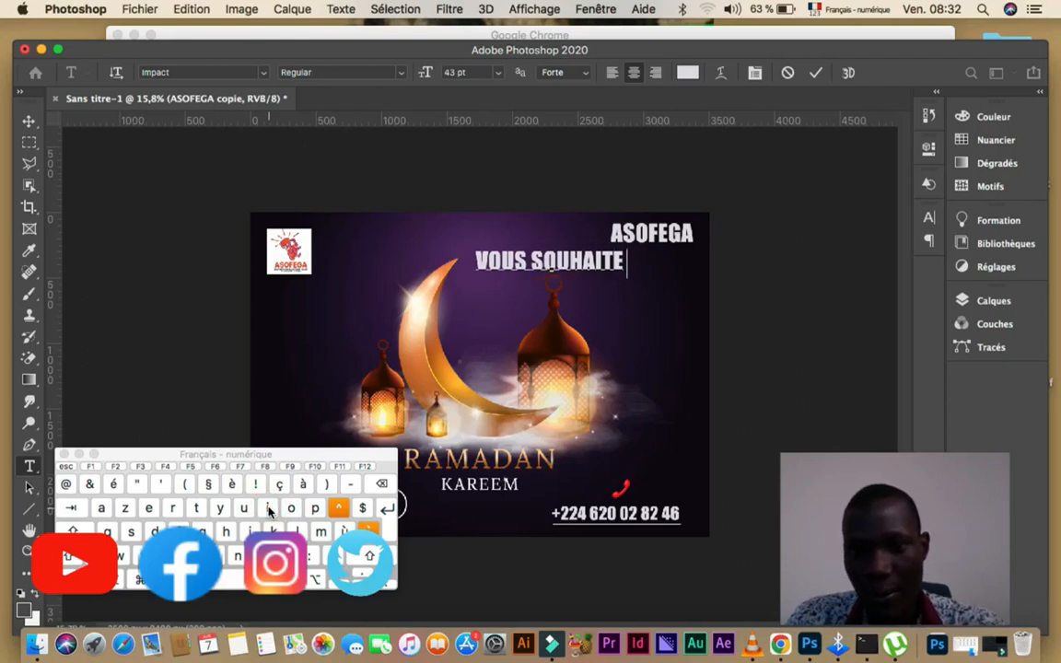
text( U)
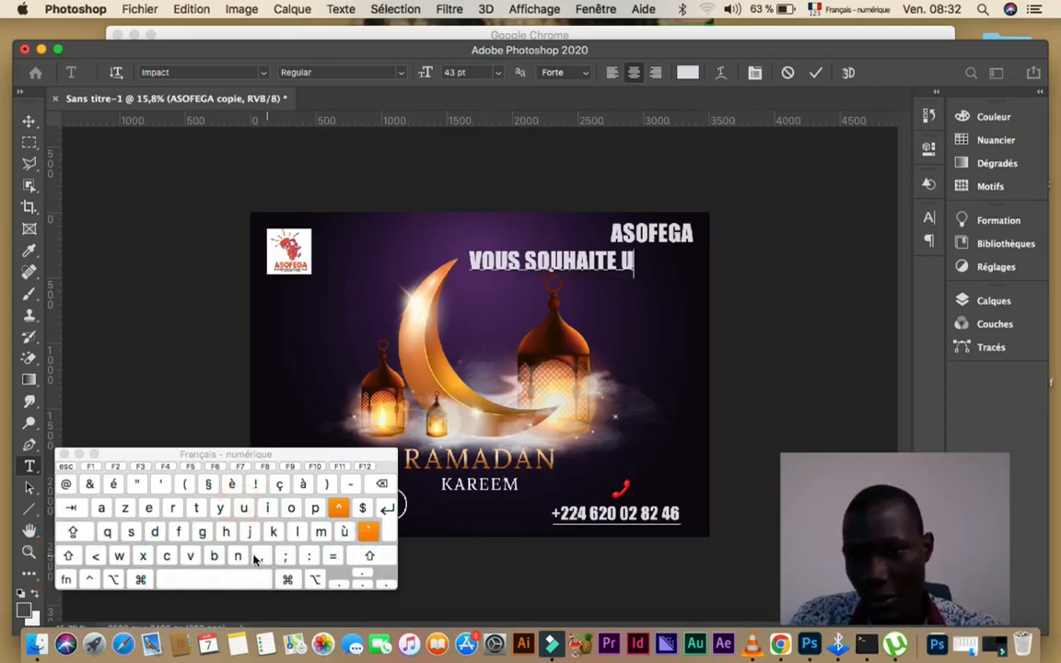
text(N B)
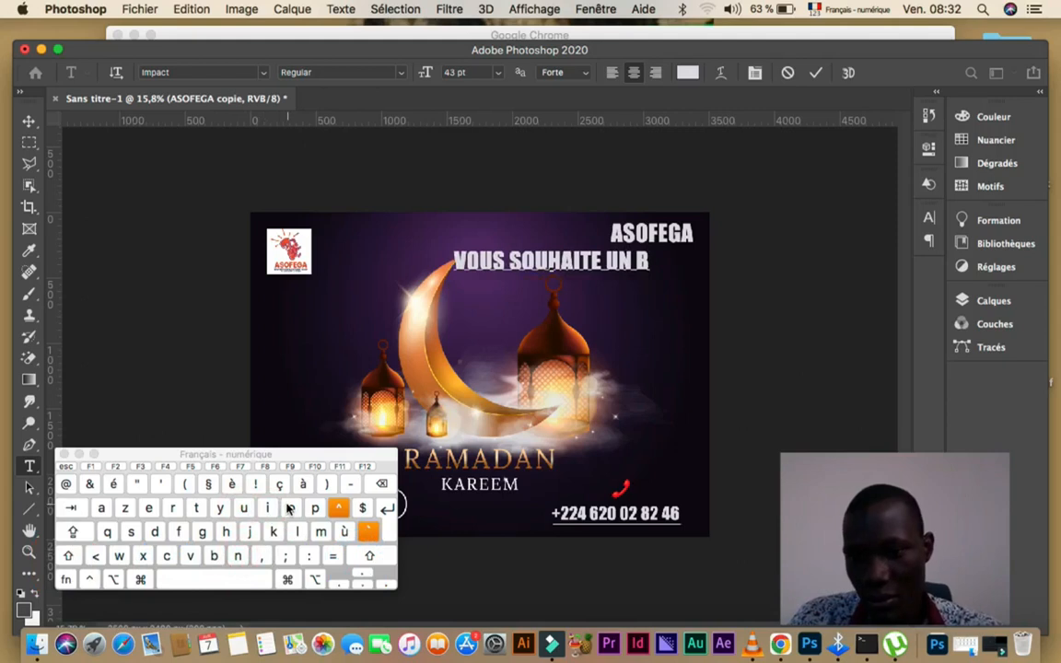
text(ON RAMA)
key(BackSpace)
key(BackSpace)
key(BackSpace)
key(BackSpace)
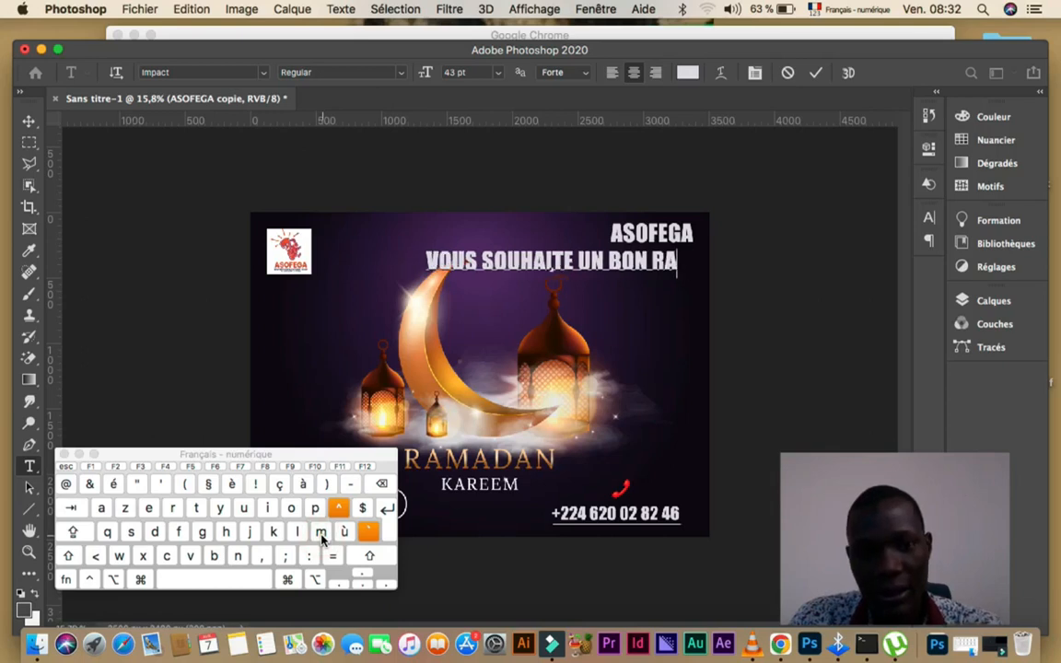
key(shift)
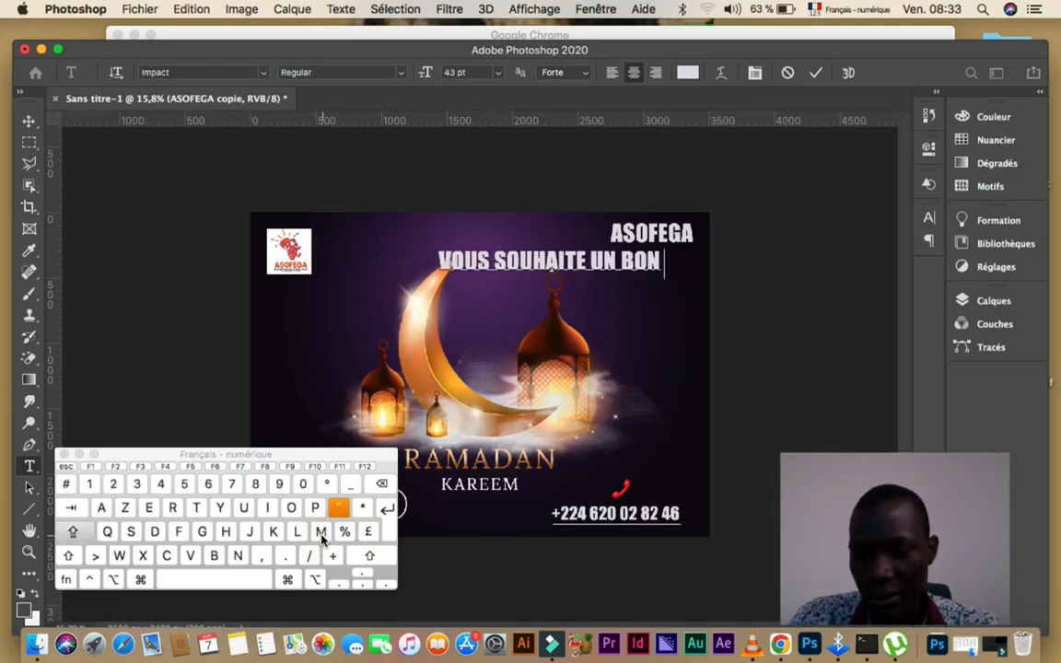
text(R)
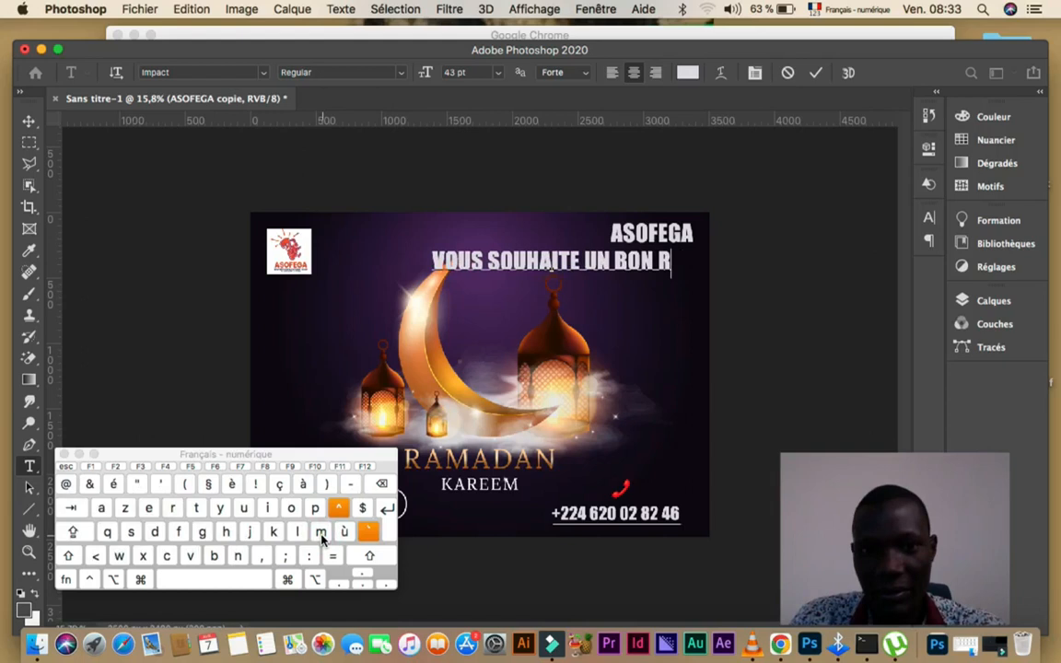
text(A)
text(M)
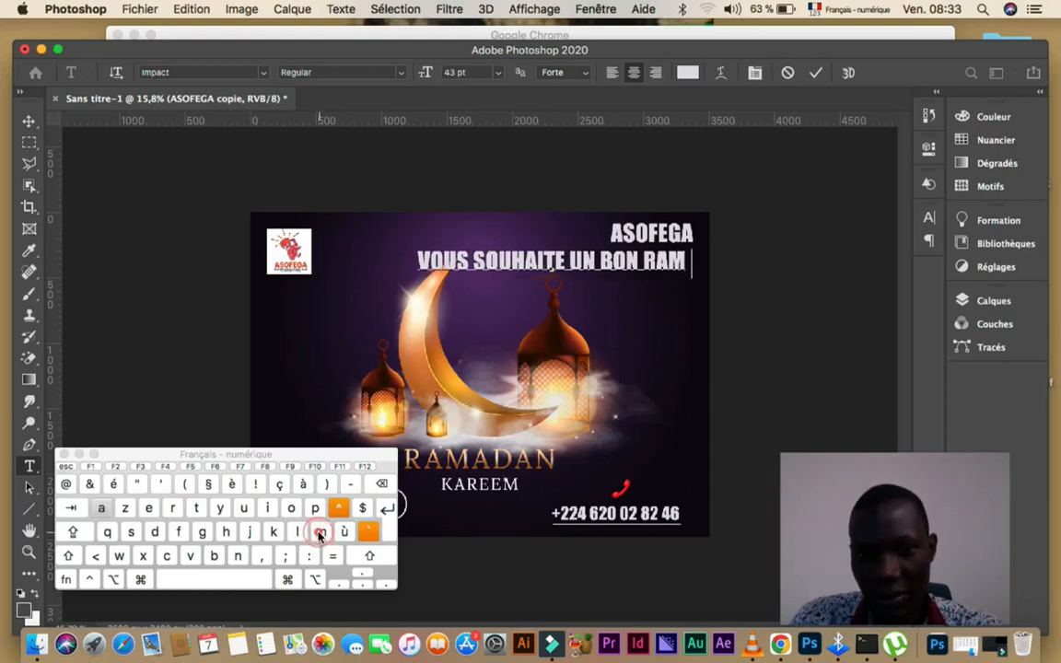
text(ADAN)
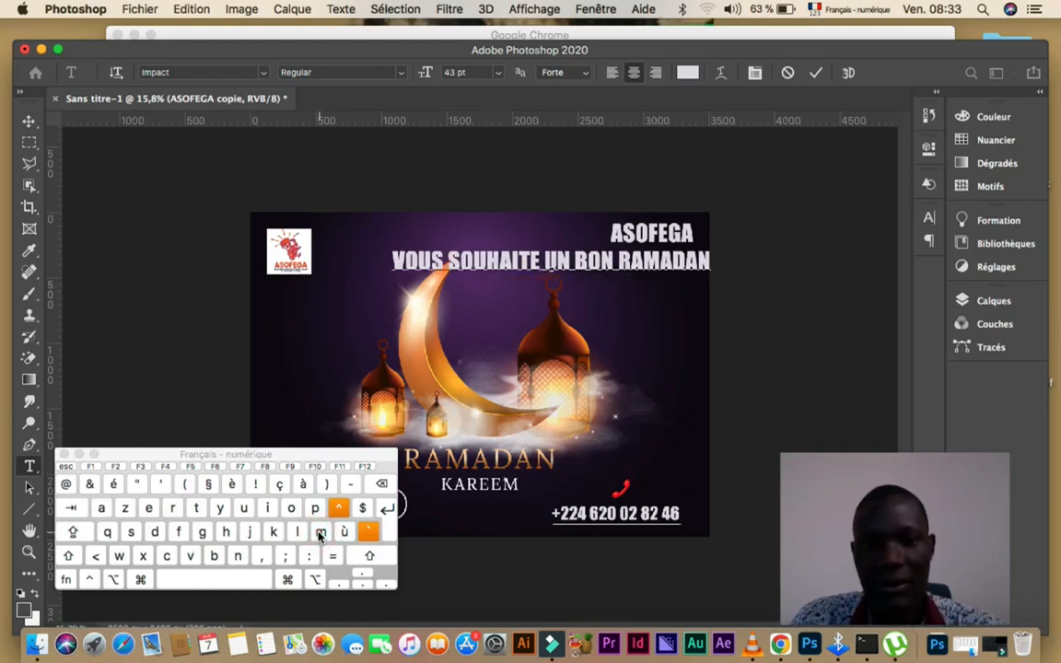
Turn off the All Caps style for the entire greeting line
drag(404, 251, 714, 261)
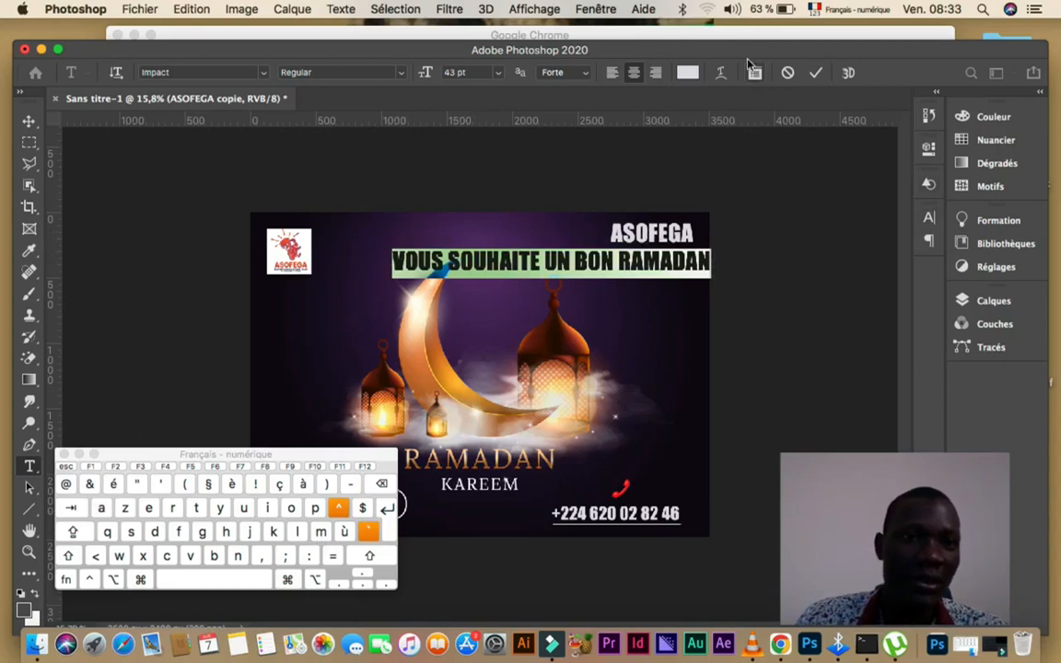
click(925, 219)
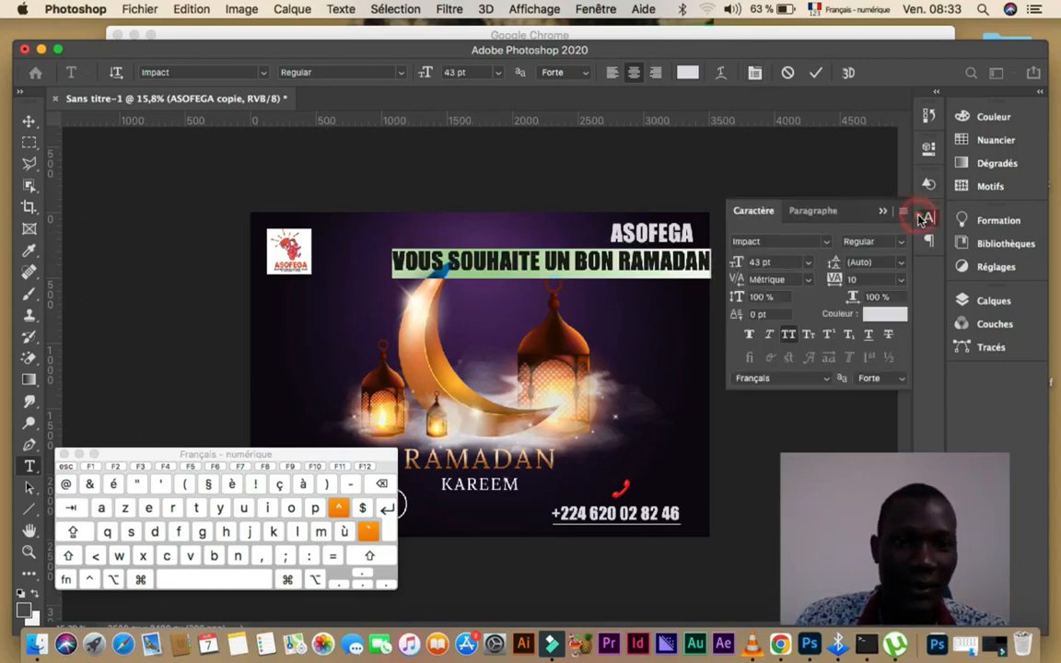
click(789, 340)
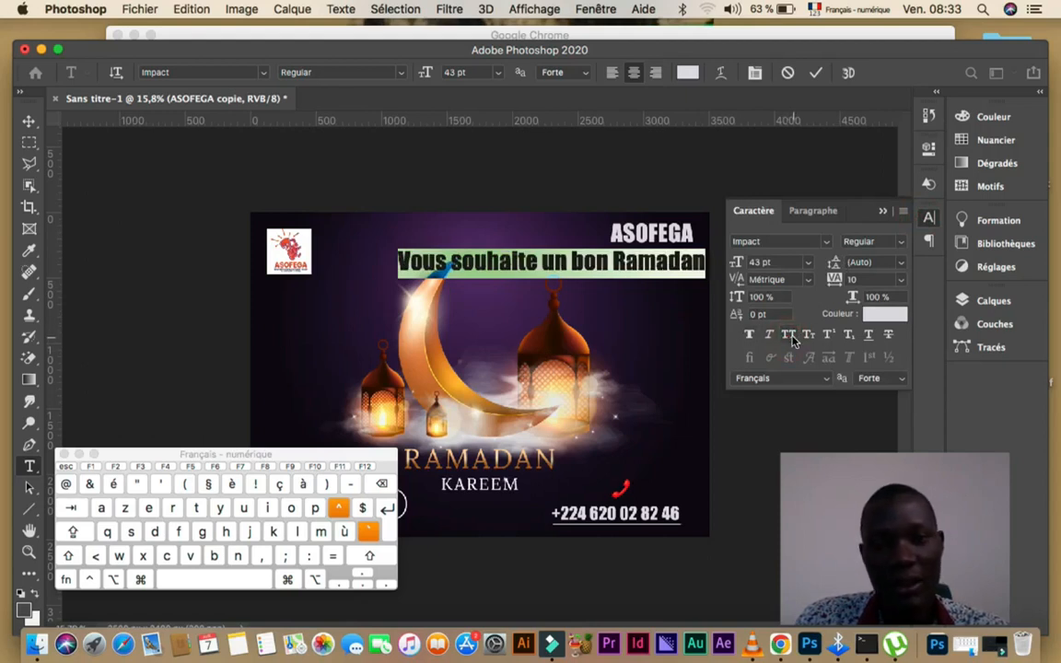
click(789, 337)
click(791, 337)
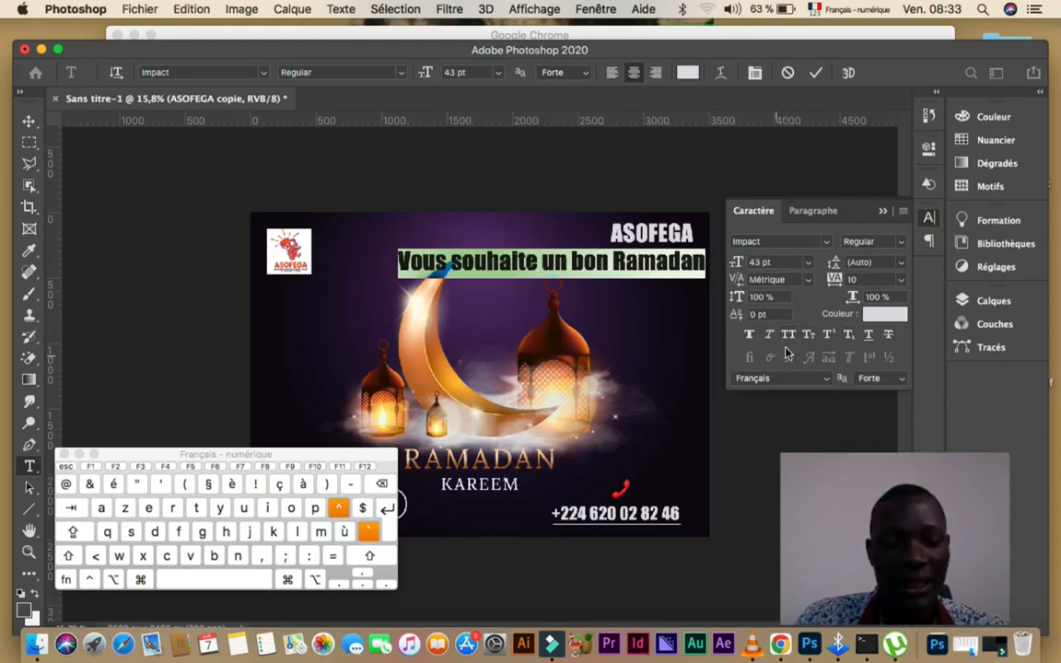
click(883, 211)
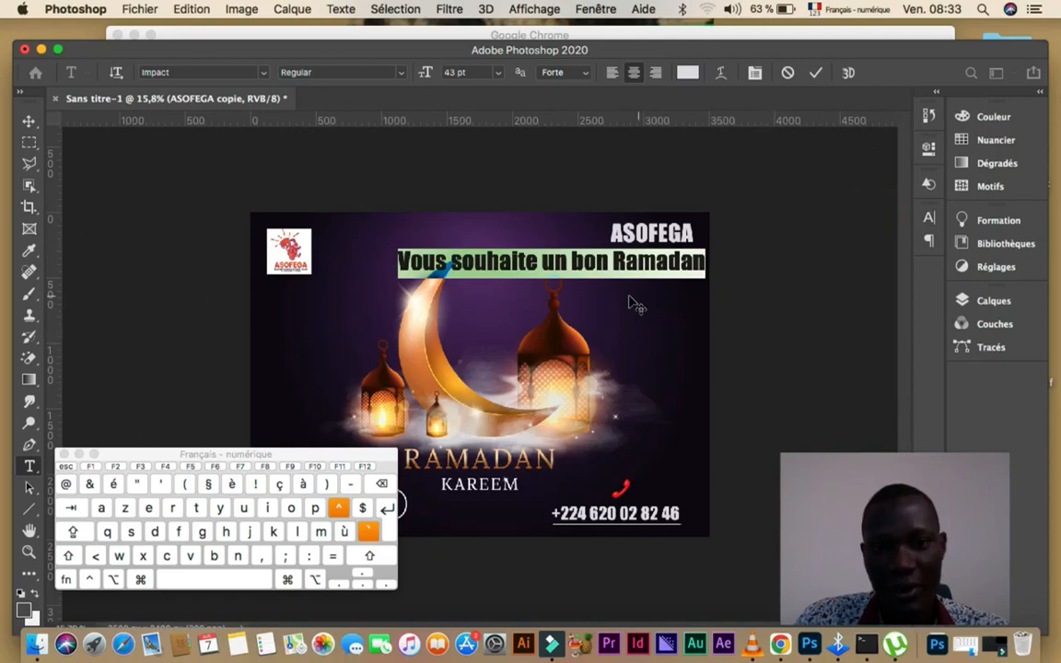
Break the greeting into two lines after "souhaite" and shift the text block beneath the ASOFEGA headline
click(541, 263)
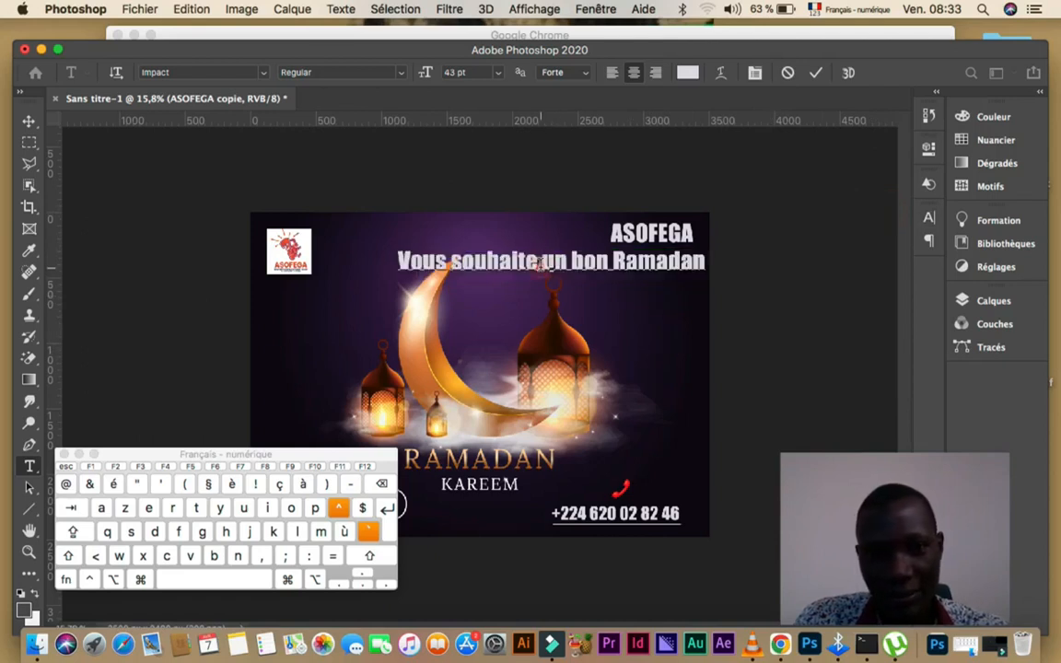
key(Return)
drag(603, 315, 671, 324)
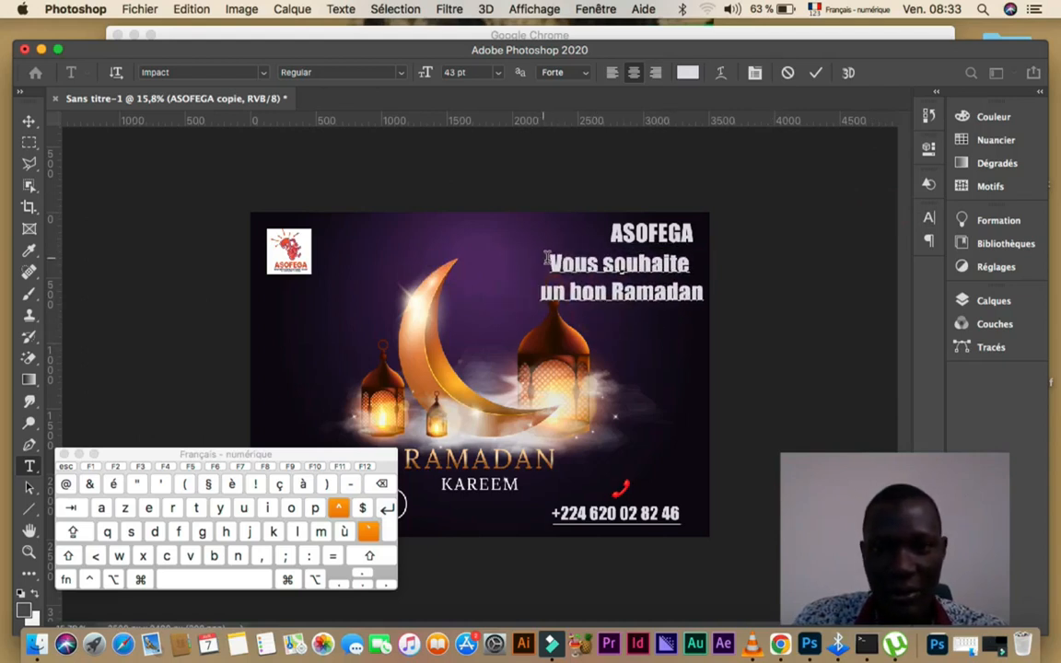
Reduce the two-line greeting to 19 pt and place it centred directly under the ASOFEGA headline
drag(562, 264, 703, 324)
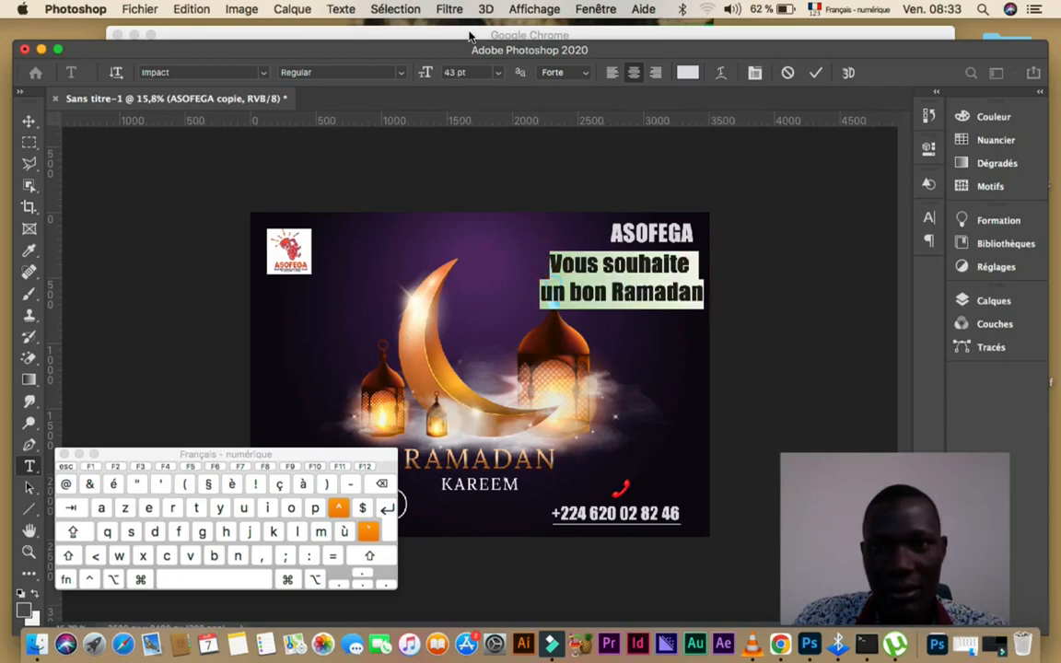
drag(426, 74, 412, 82)
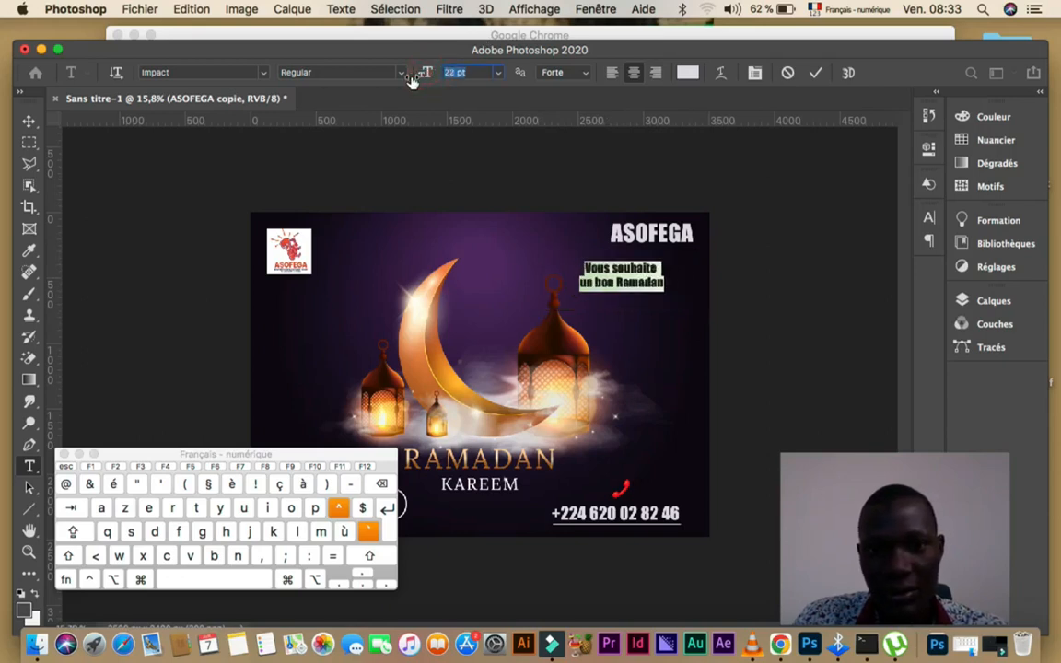
mouse_move(636, 302)
mouse_down()
mouse_move(671, 296)
mouse_move(631, 290)
mouse_move(477, 322)
mouse_move(491, 319)
mouse_move(313, 327)
mouse_move(650, 333)
mouse_move(672, 293)
mouse_move(662, 280)
mouse_up()
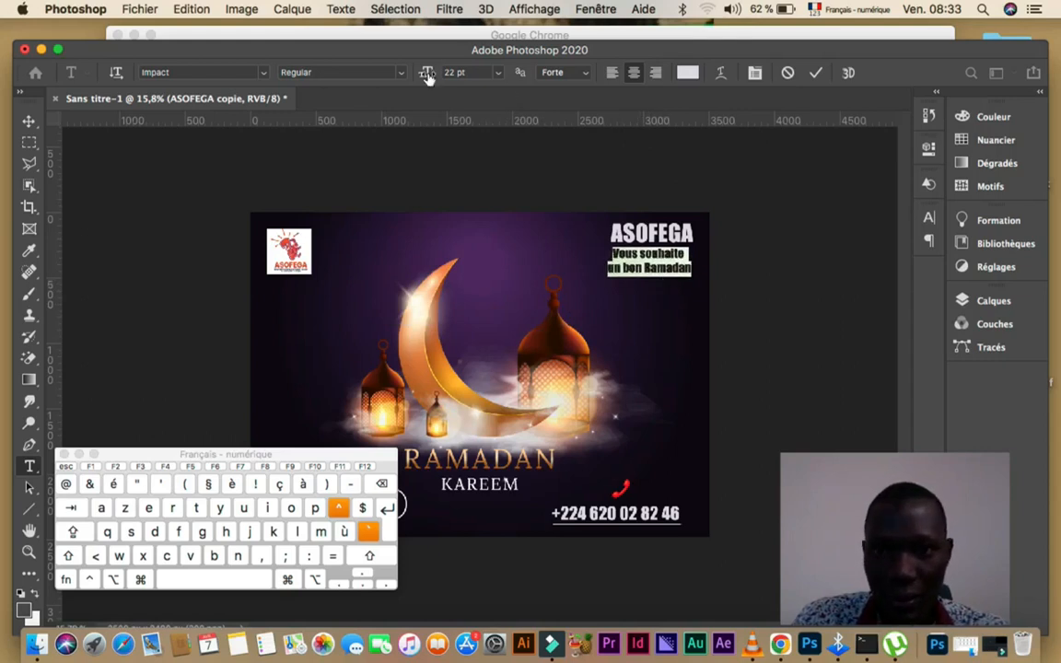
drag(427, 76, 426, 78)
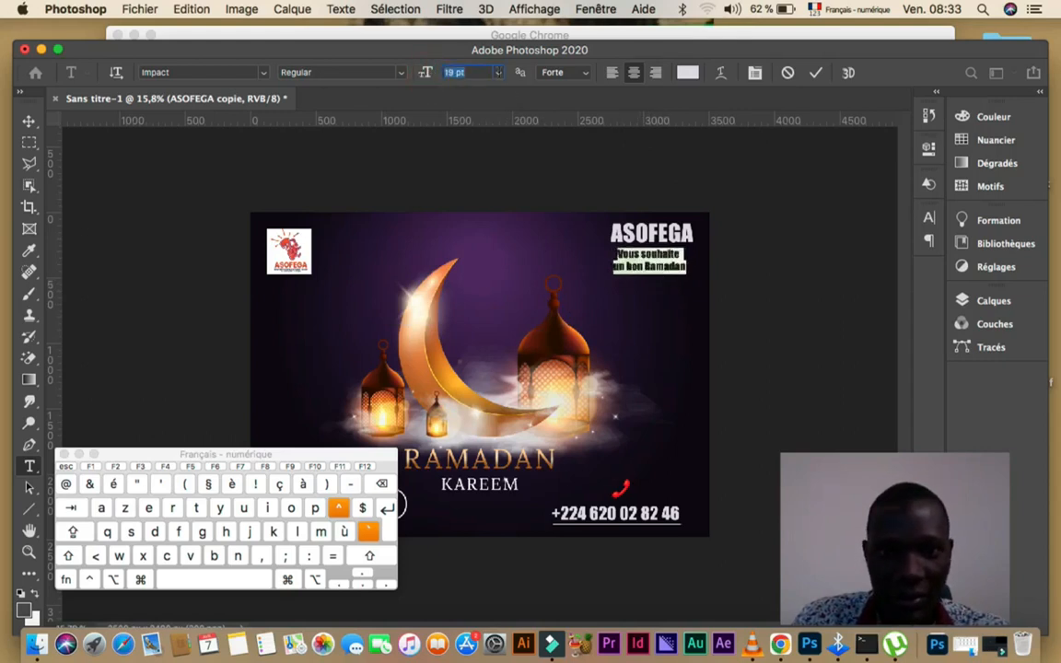
click(816, 73)
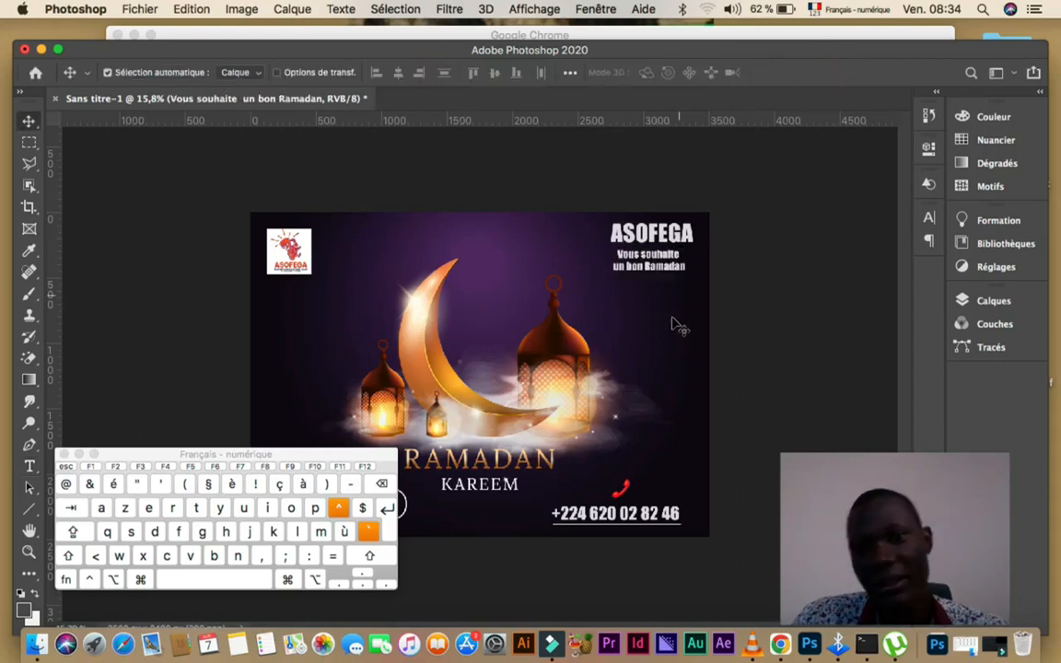
drag(157, 456, 157, 578)
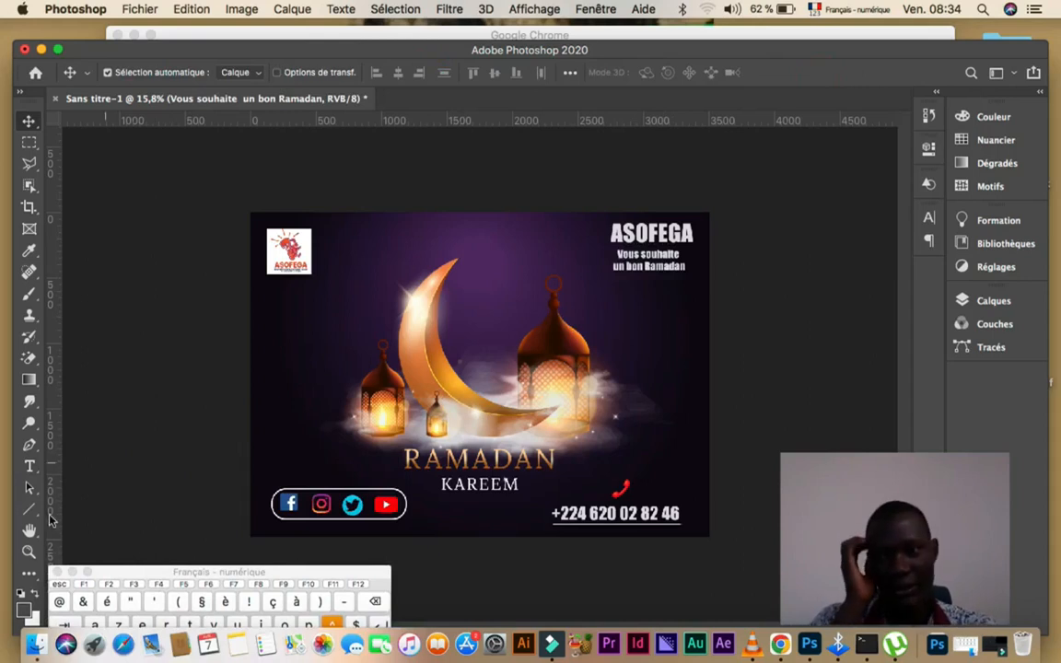
click(29, 551)
click(422, 516)
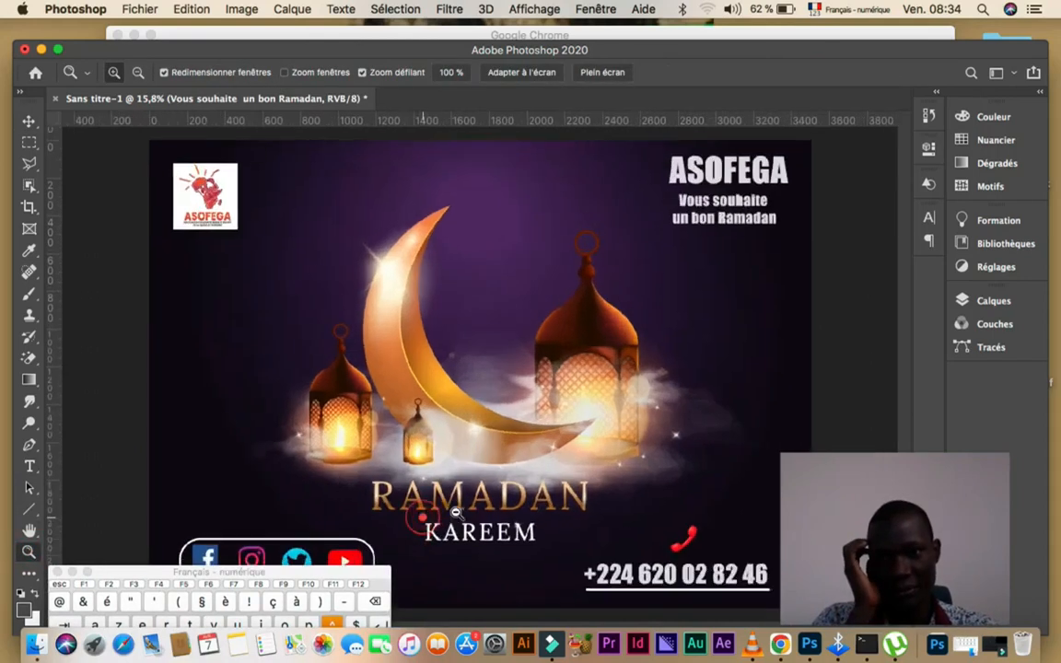
drag(456, 513, 441, 513)
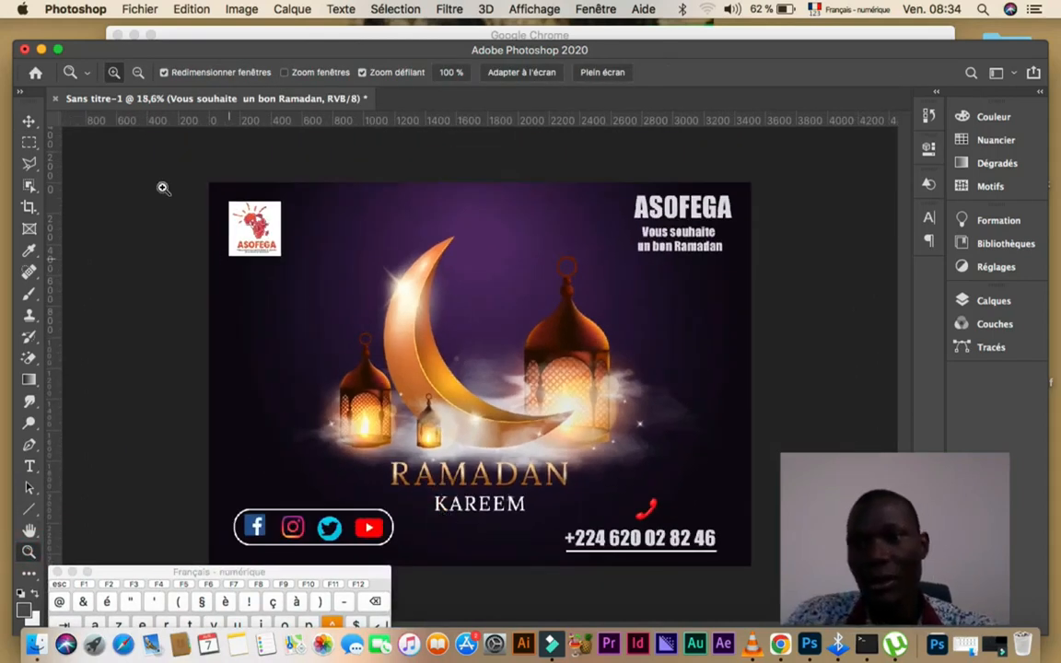
click(28, 121)
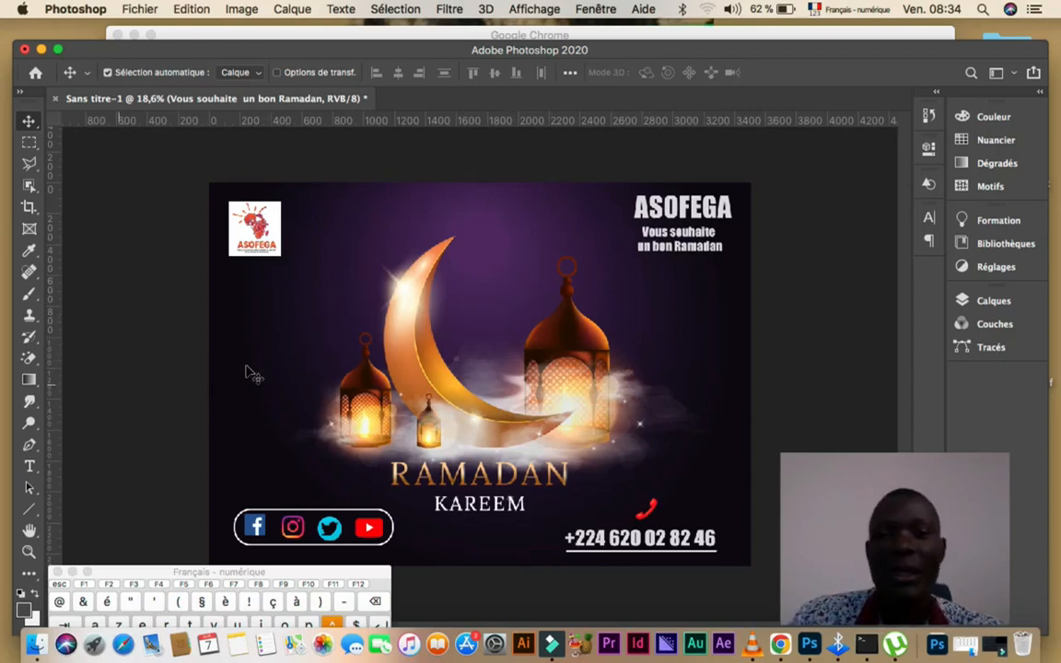
Switch to Finder and look through the mtange folder's images for a photo to add to the design
click(37, 642)
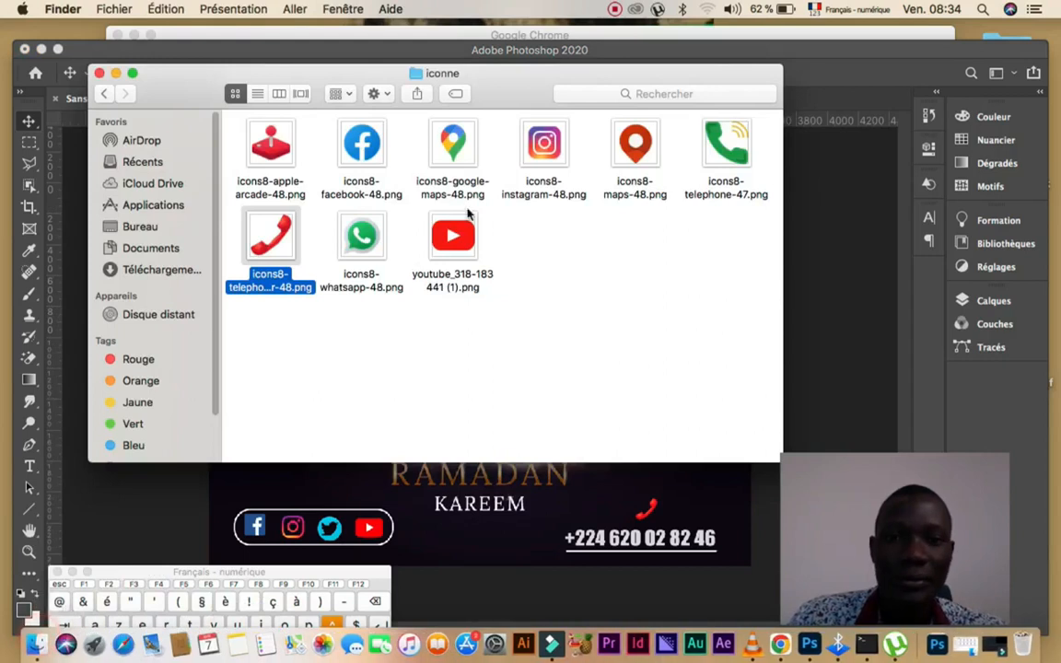
click(104, 96)
scroll(446, 285, down, 5)
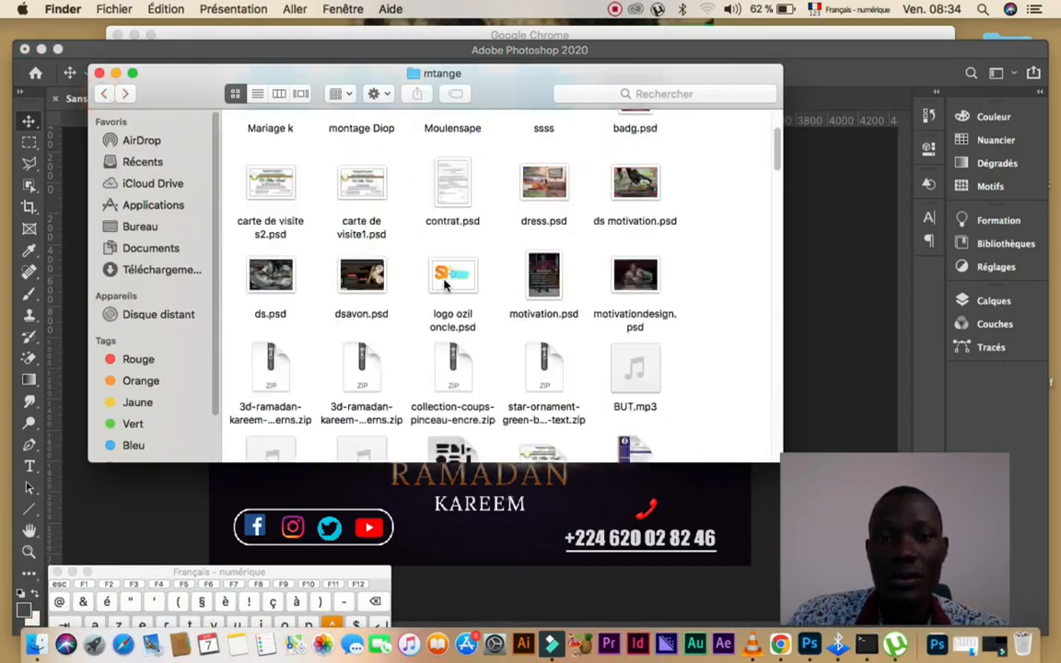
scroll(446, 286, down, 5)
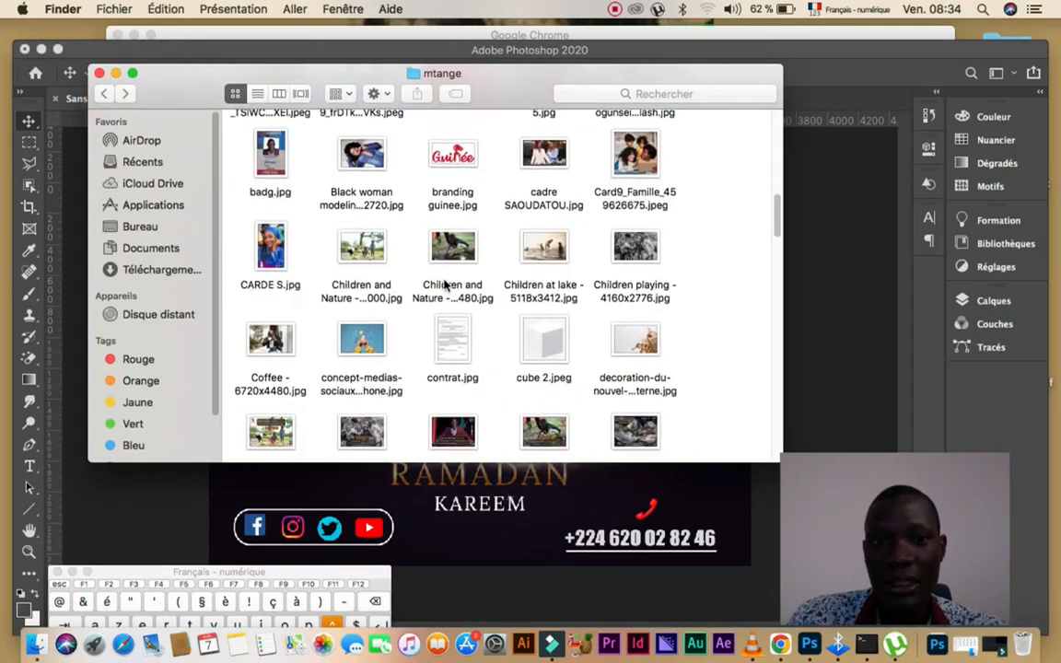
scroll(446, 286, down, 8)
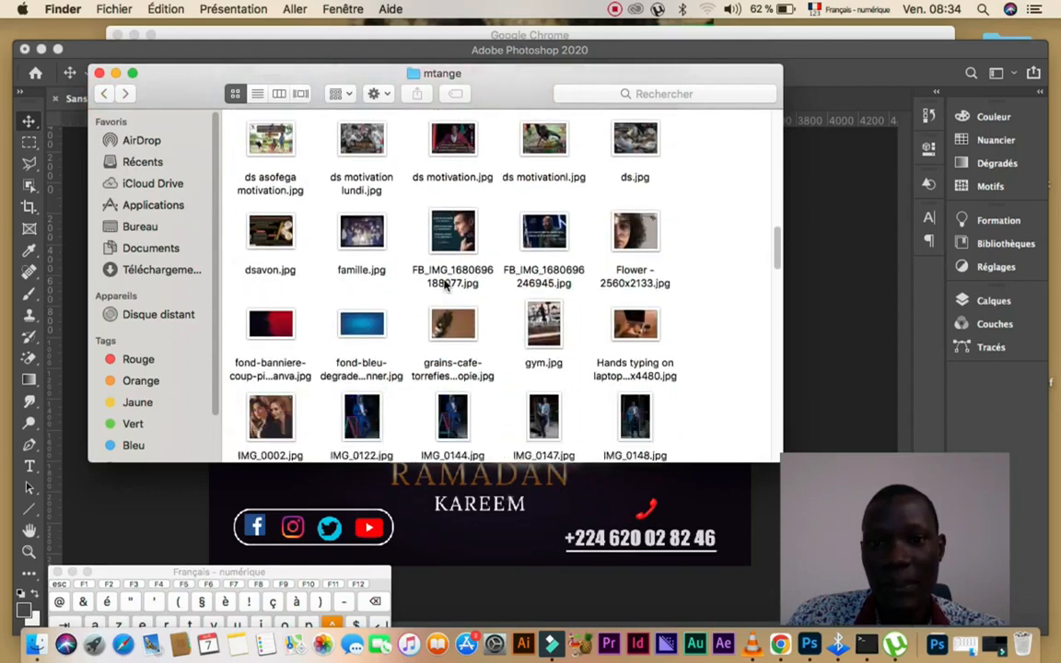
scroll(446, 285, down, 7)
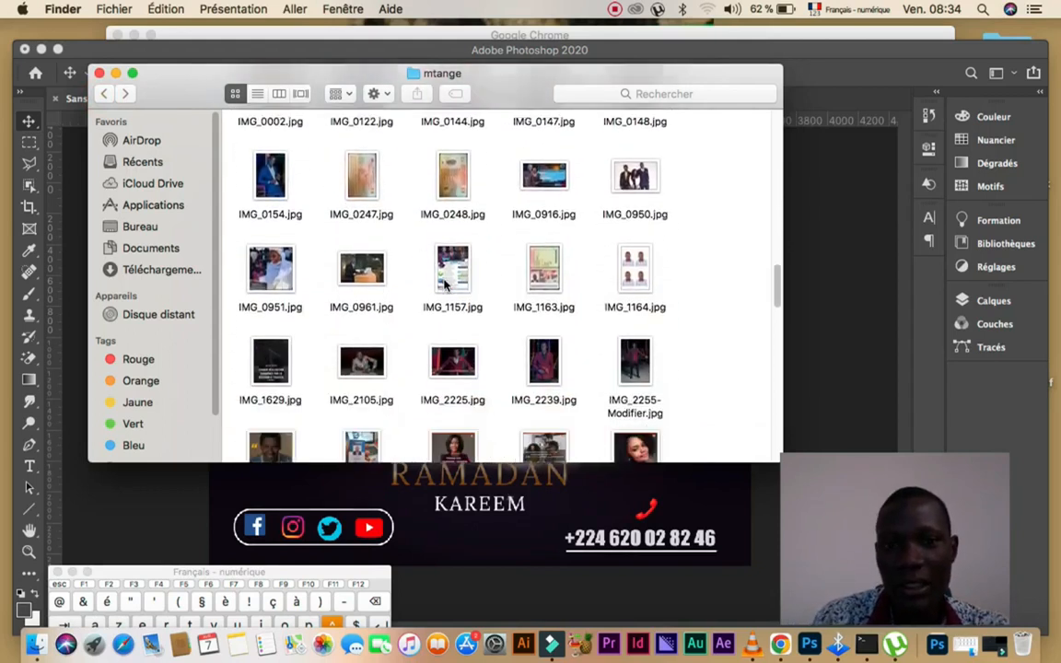
scroll(446, 286, down, 8)
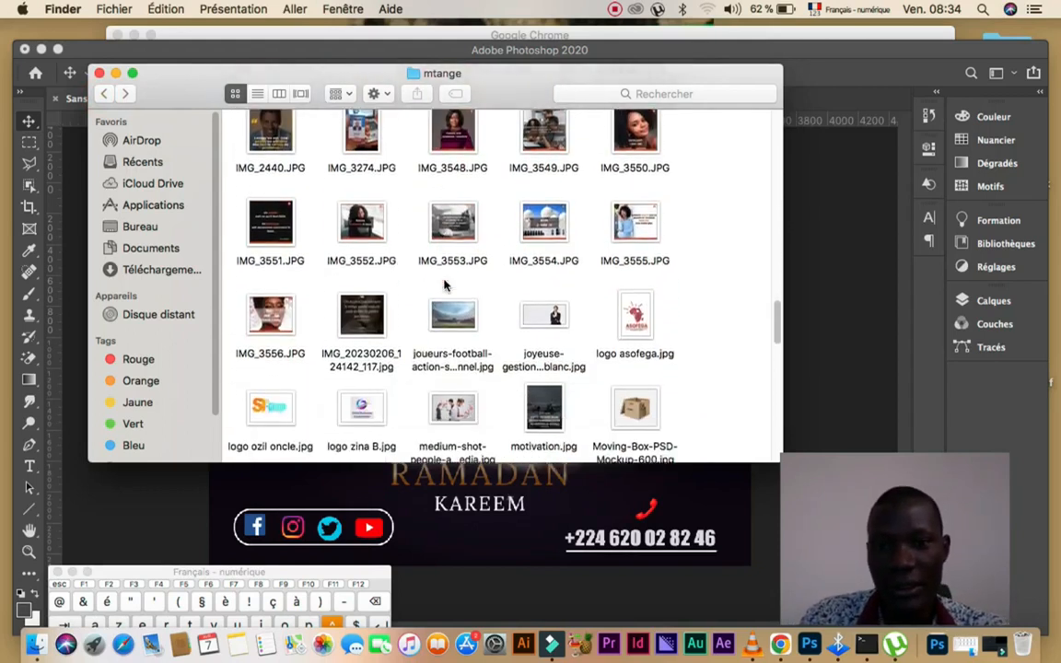
scroll(446, 286, up, 5)
scroll(446, 285, down, 6)
scroll(446, 285, down, 9)
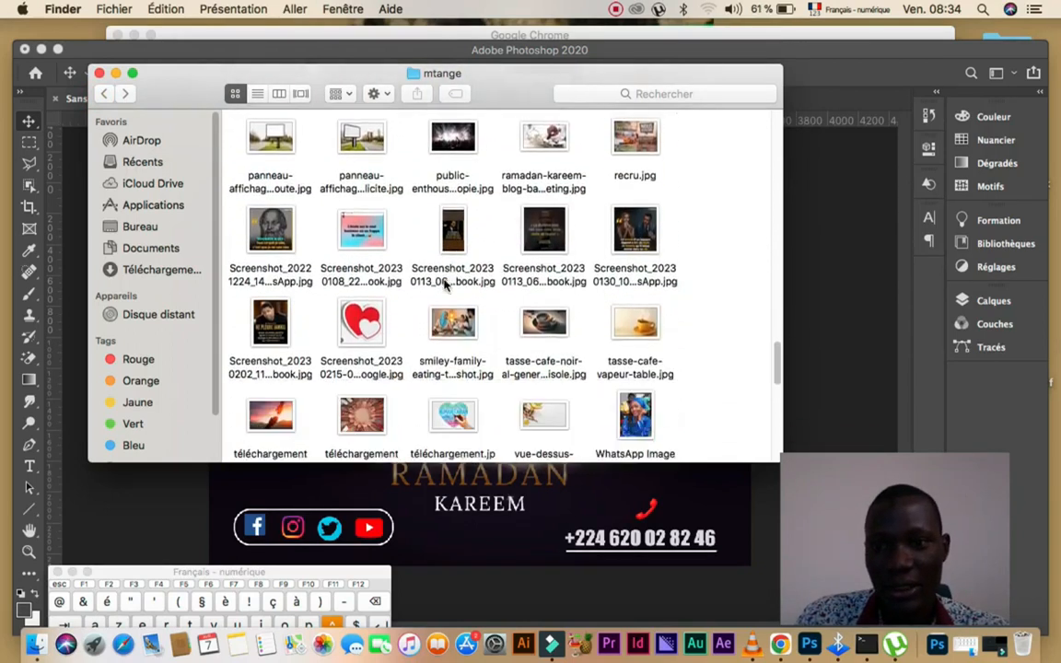
scroll(446, 286, down, 8)
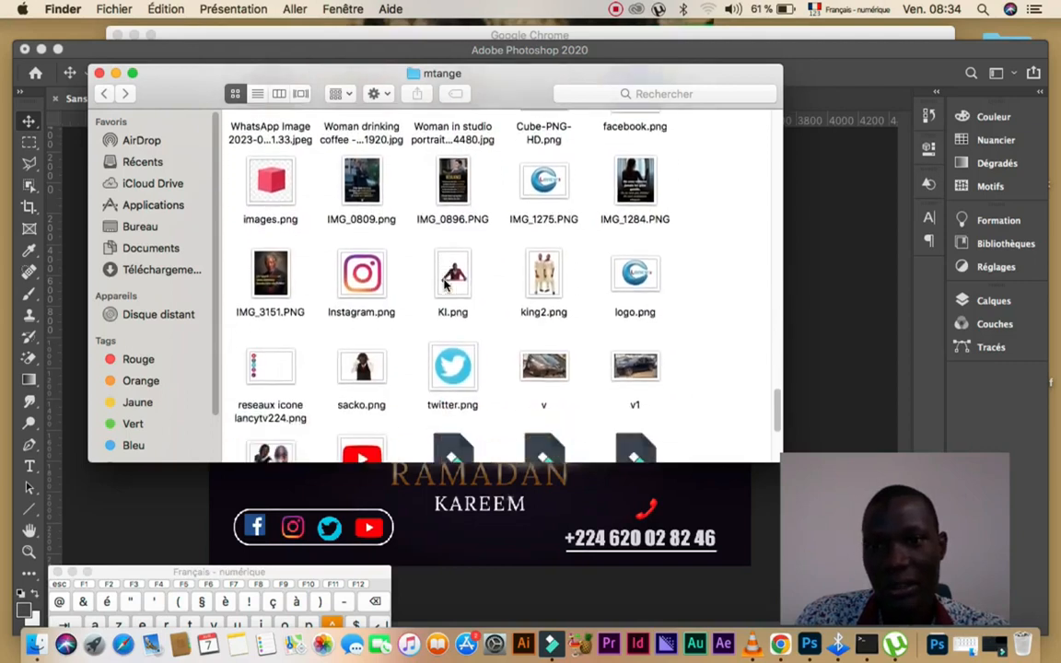
scroll(446, 286, up, 15)
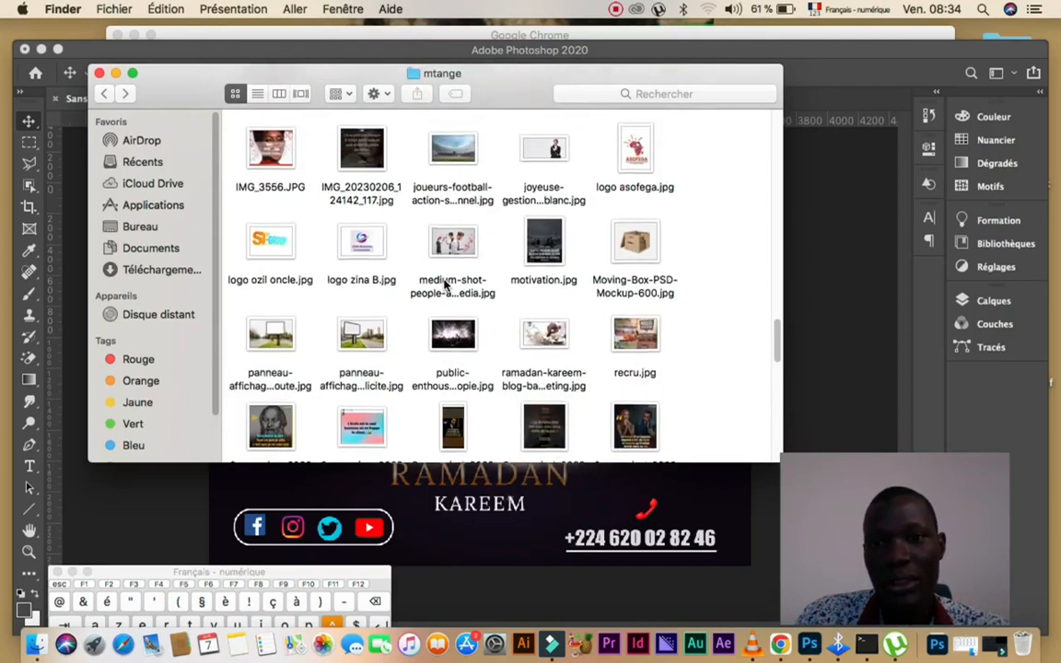
scroll(446, 287, down, 2)
scroll(446, 288, up, 8)
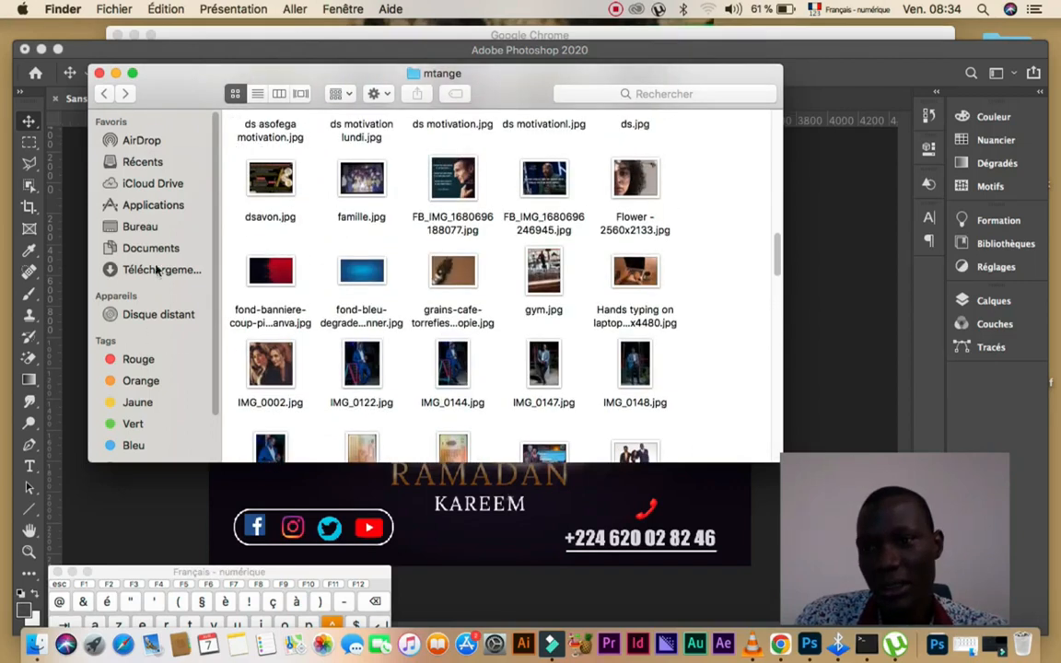
Find the "heureuse-jeune-femme" photo in the Téléchargements folder and place it in the Photoshop design at its default fitted size
click(156, 270)
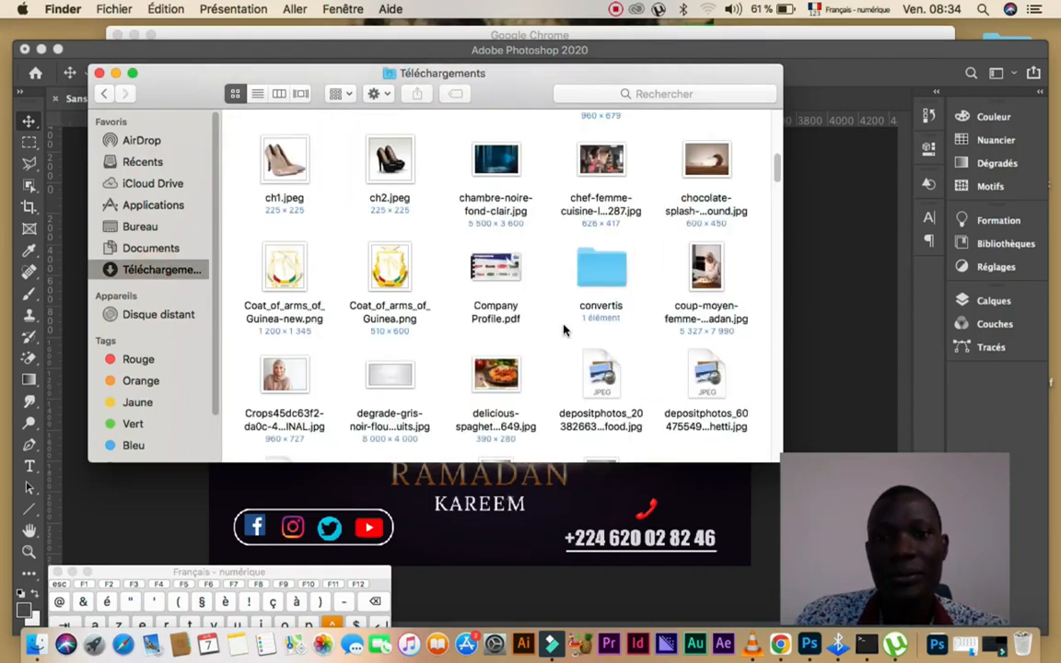
scroll(565, 330, down, 5)
scroll(565, 330, up, 3)
scroll(565, 330, down, 7)
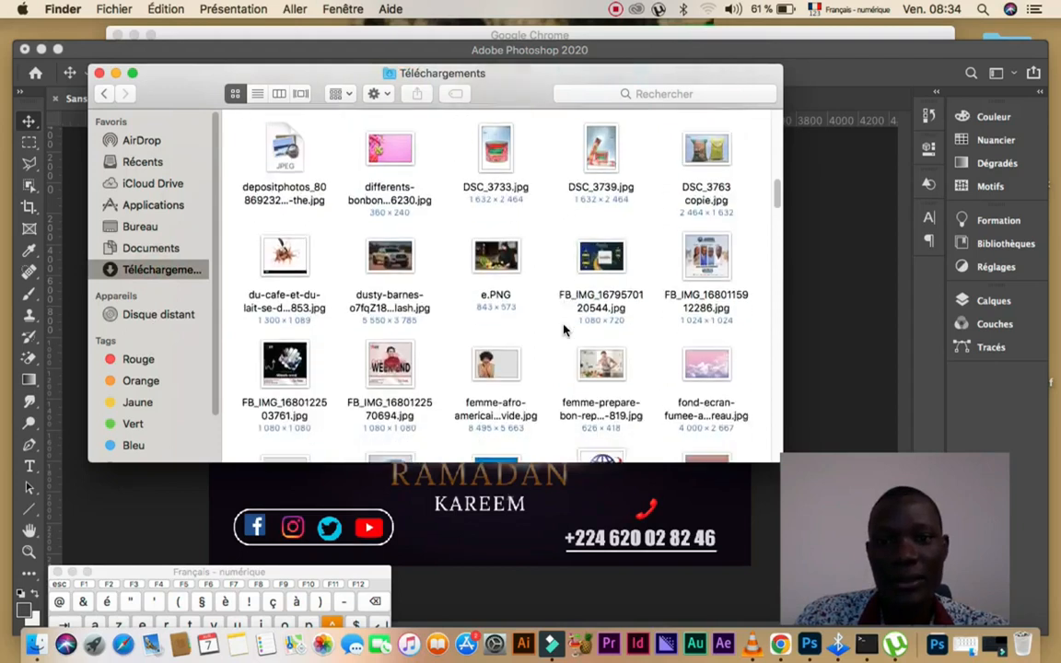
scroll(565, 330, down, 8)
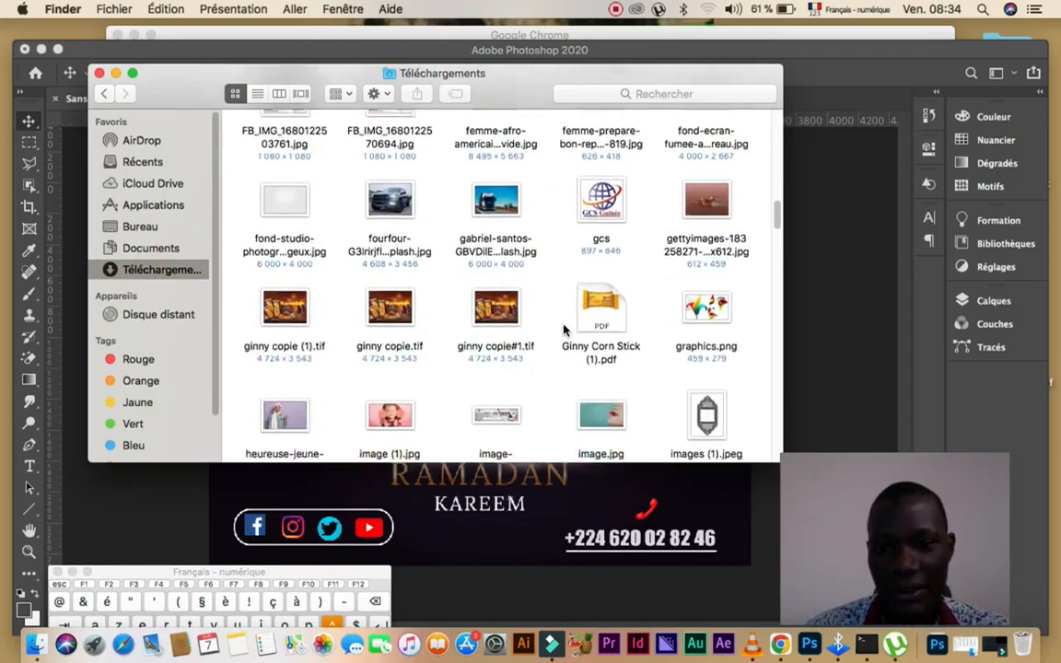
scroll(565, 330, down, 2)
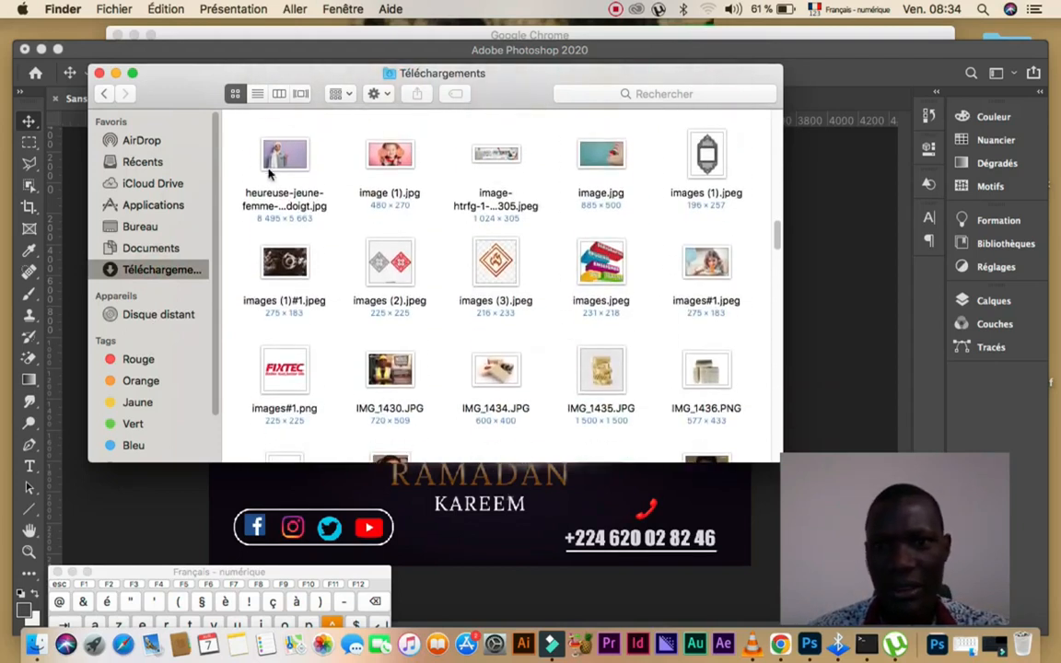
drag(270, 173, 500, 524)
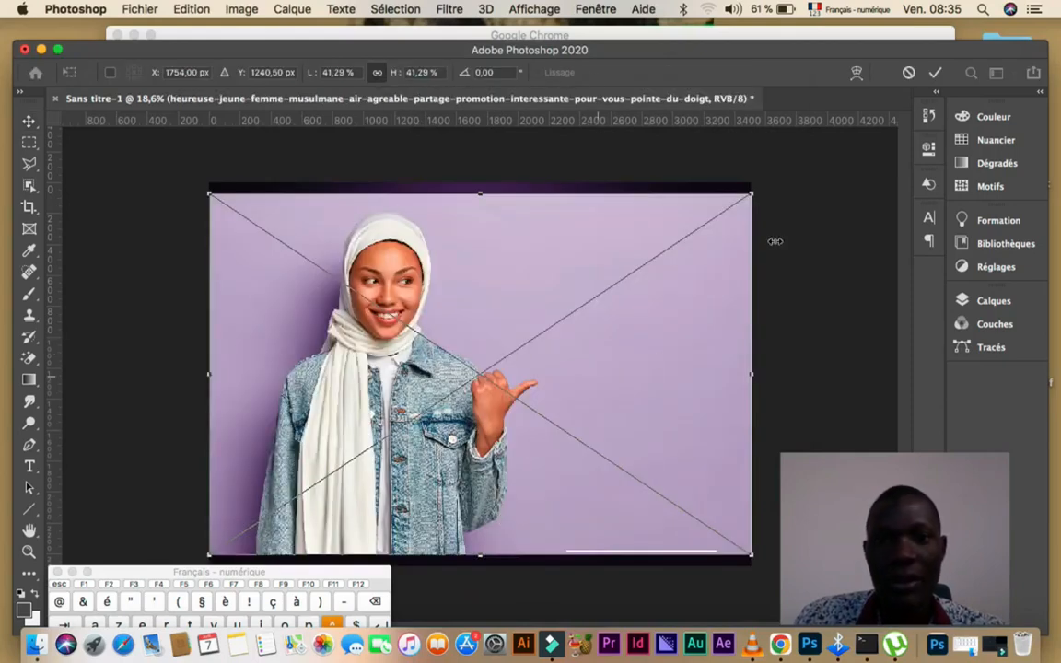
click(937, 73)
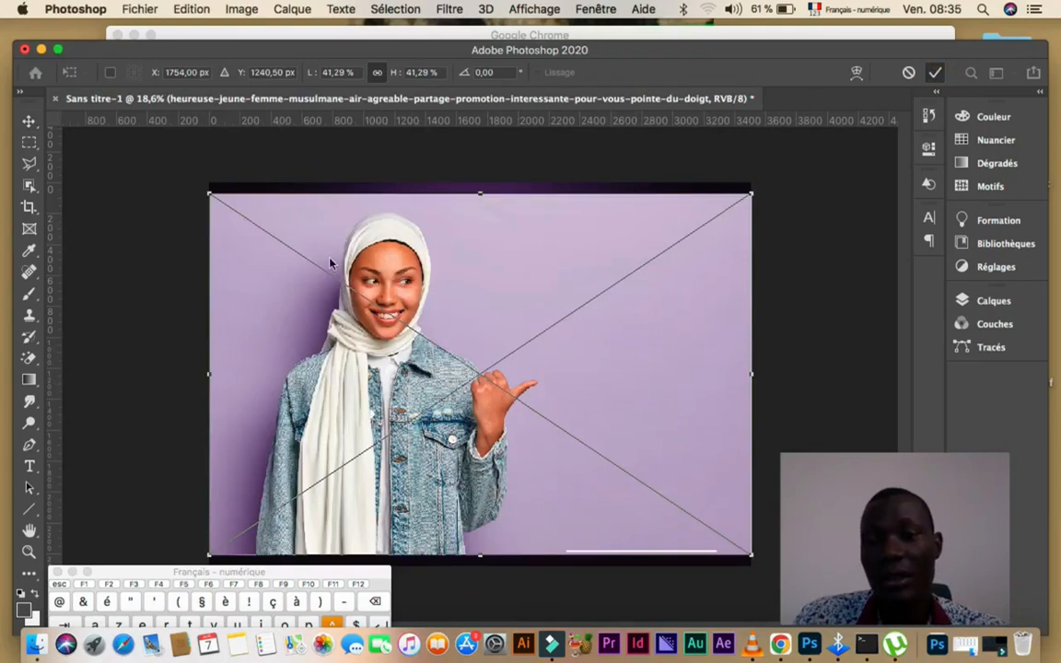
Select the veiled woman automatically as the subject and bring that selection into Select and Mask
click(412, 13)
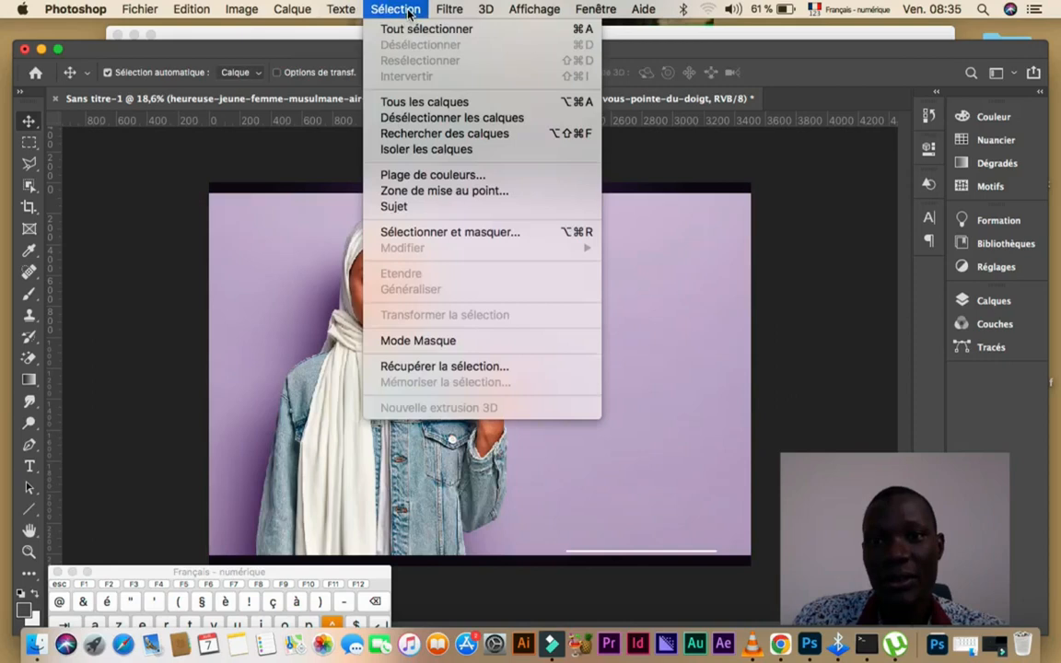
click(402, 208)
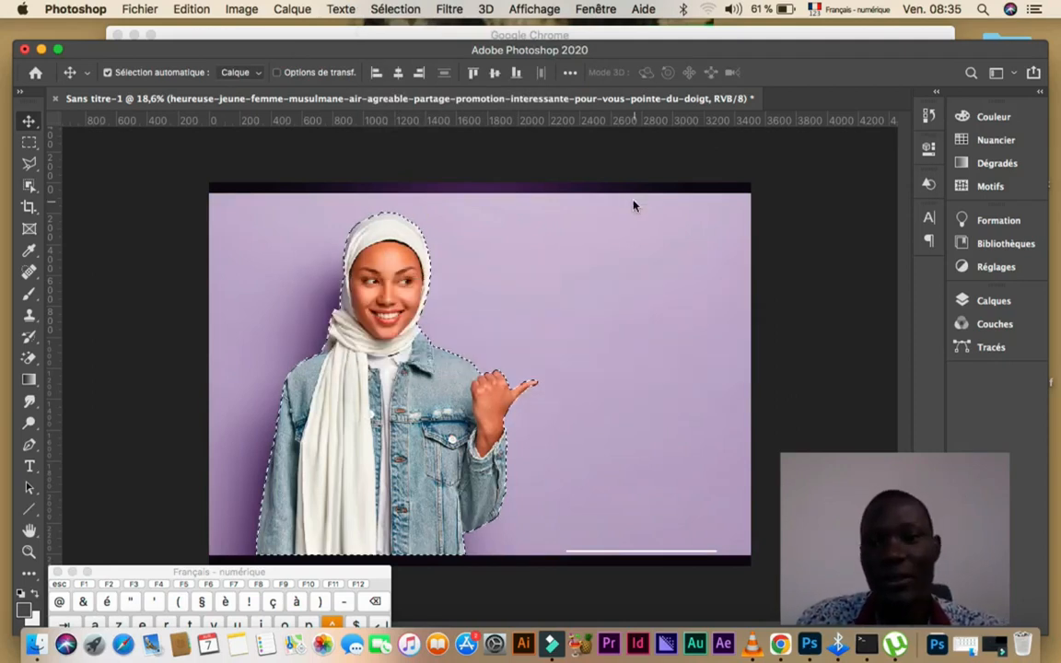
click(29, 184)
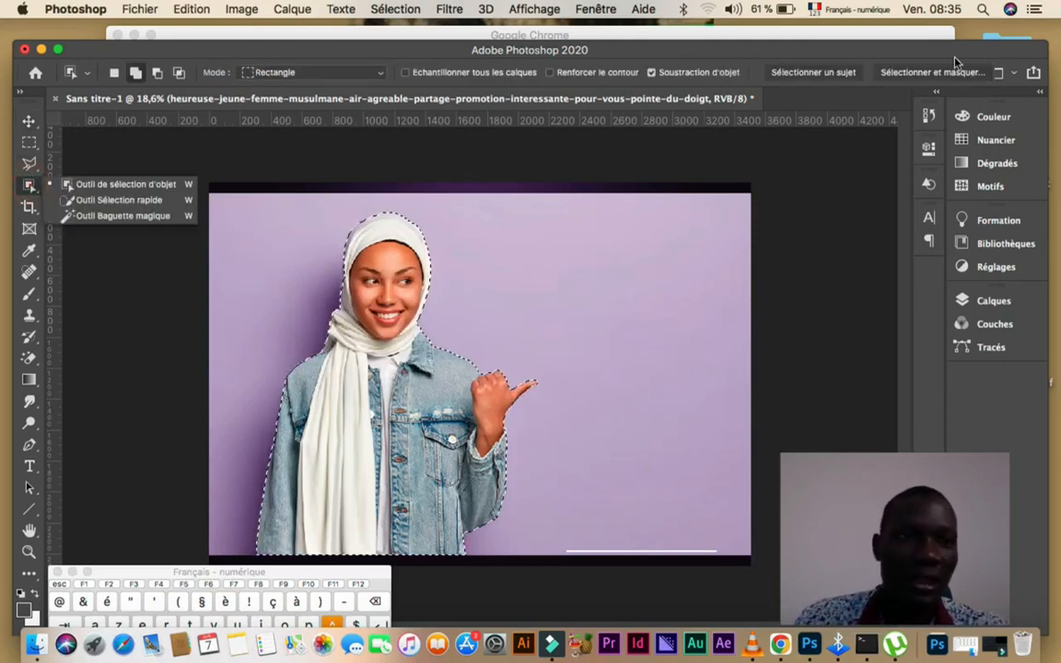
click(933, 74)
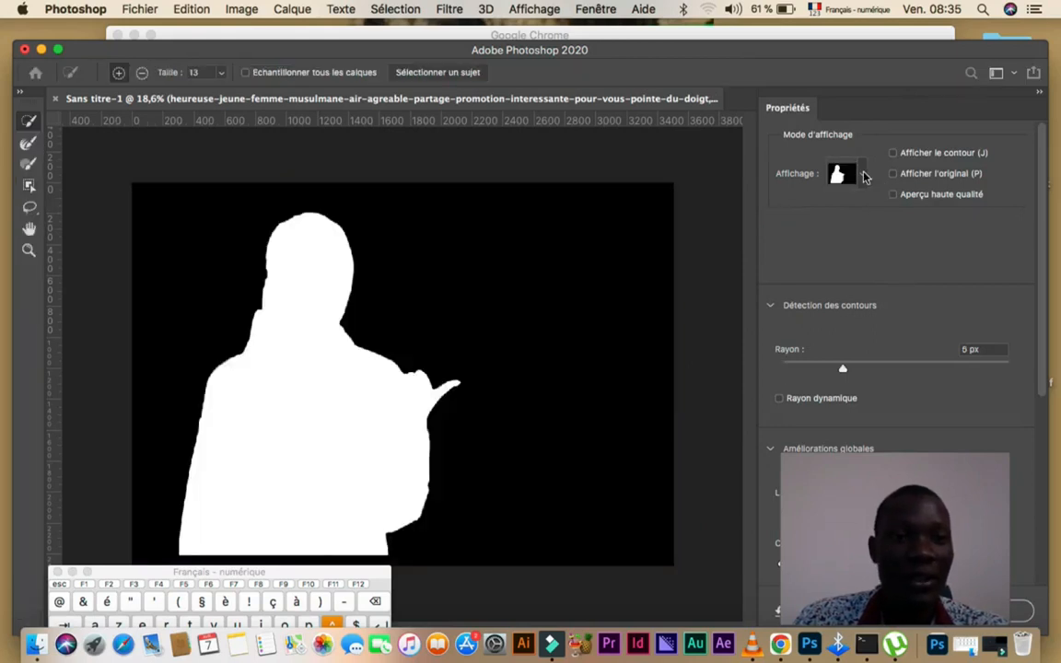
click(863, 175)
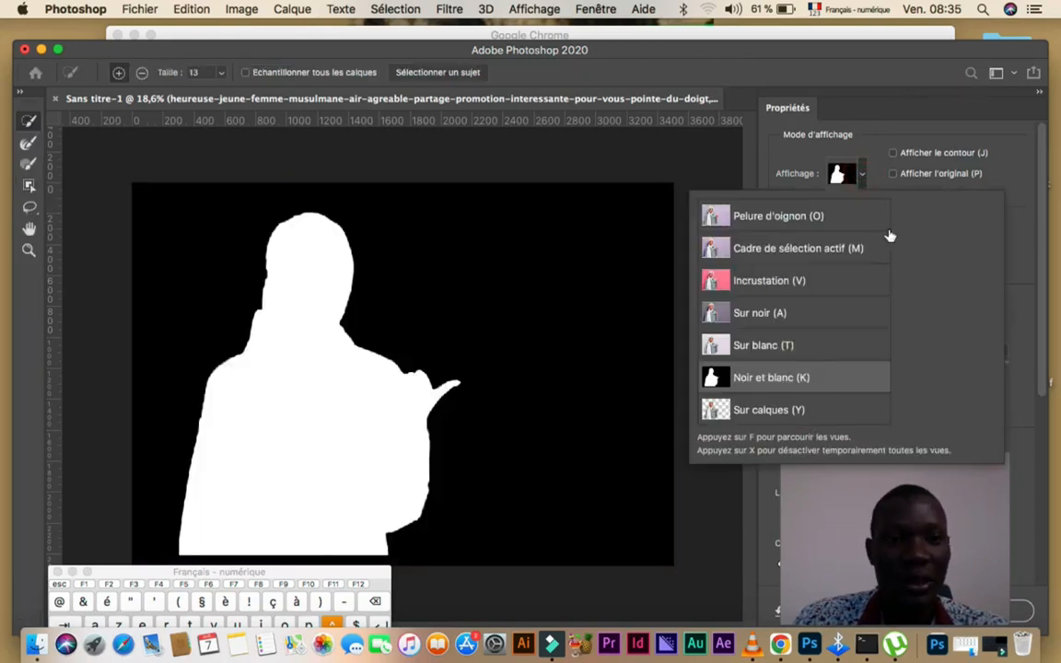
click(865, 175)
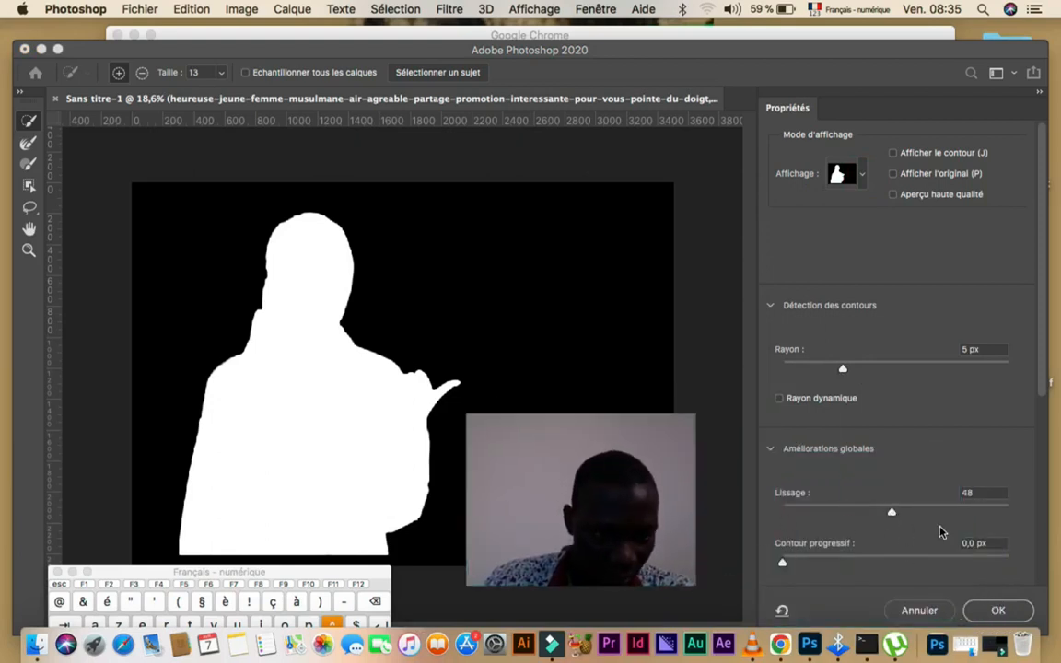
Output the refined selection as a layer mask (Masque de fusion) to remove the photo's purple background
drag(1048, 330, 1047, 519)
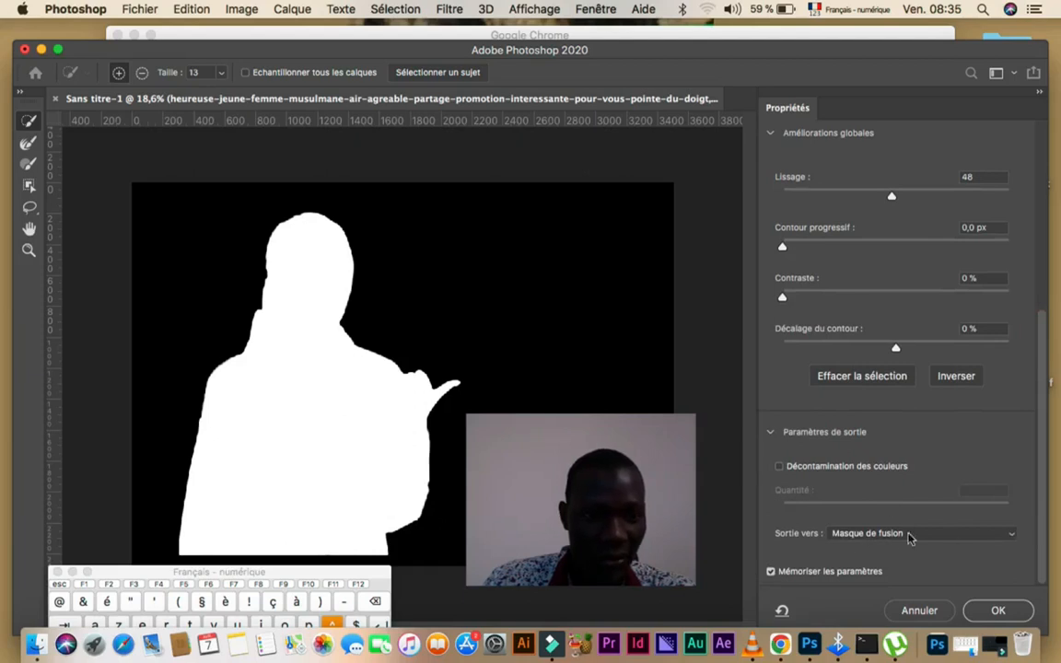
click(1009, 538)
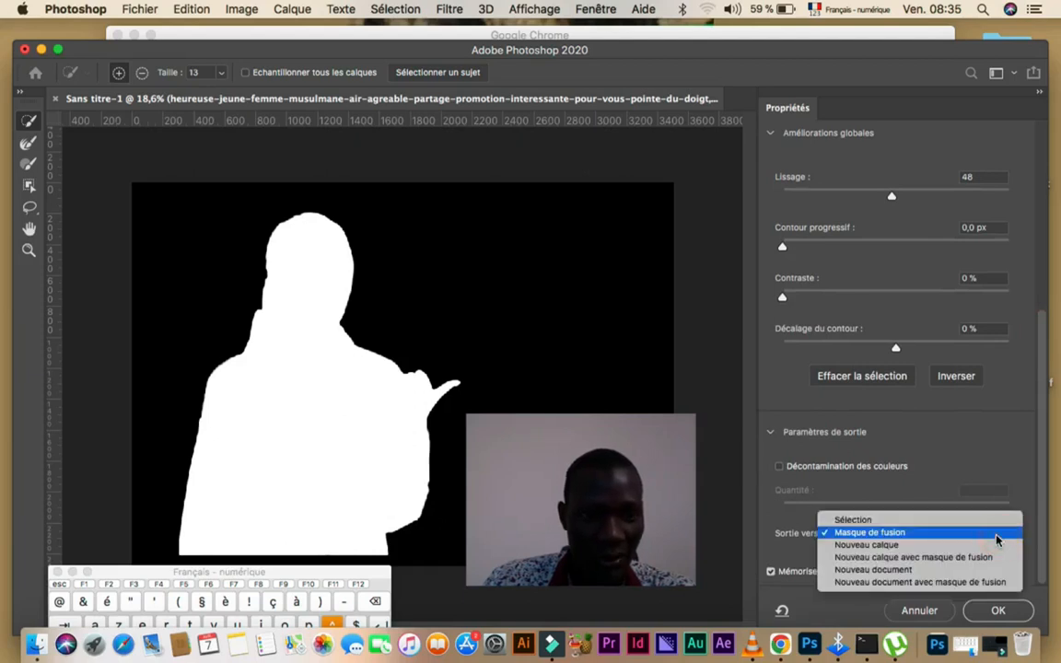
click(986, 532)
click(982, 613)
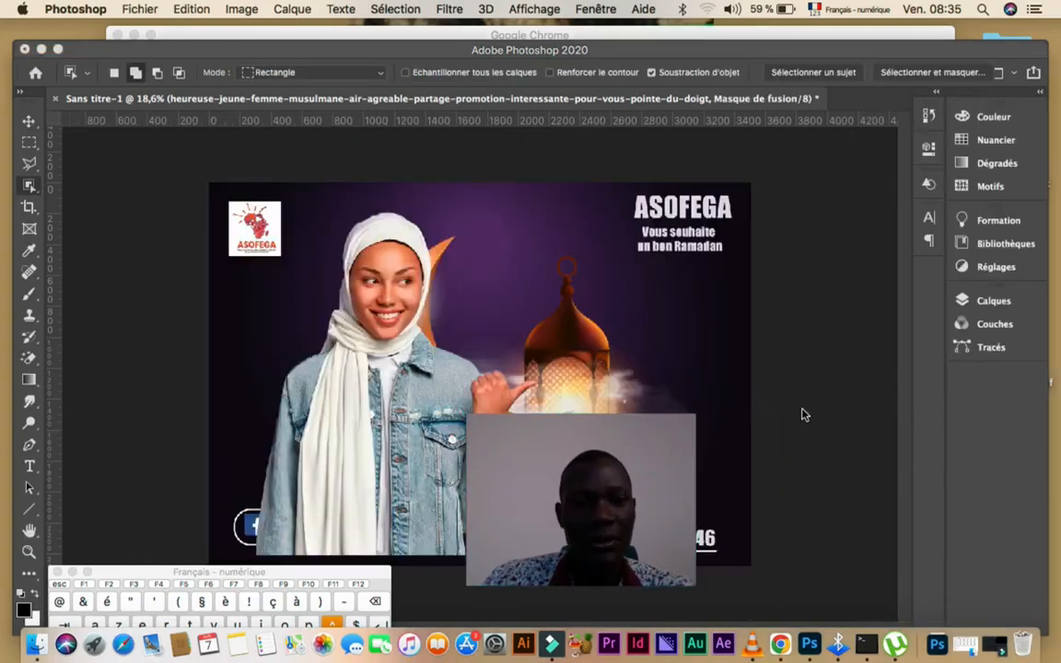
drag(531, 484, 888, 520)
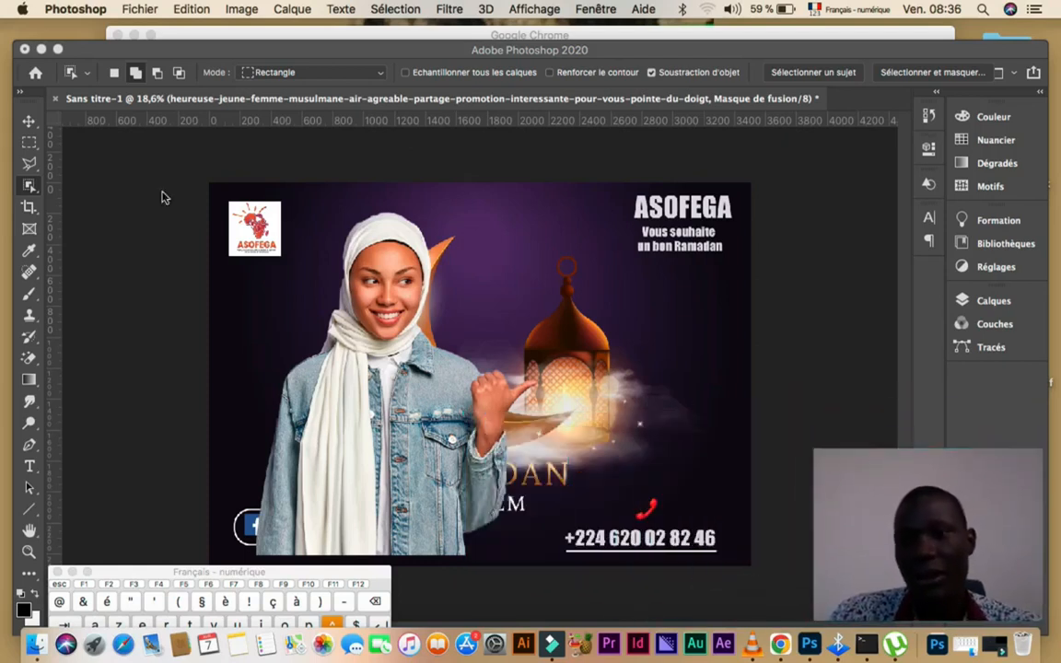
Scale the cut-out woman to about 51% and place her at the canvas's left edge, just above the social icons
click(28, 121)
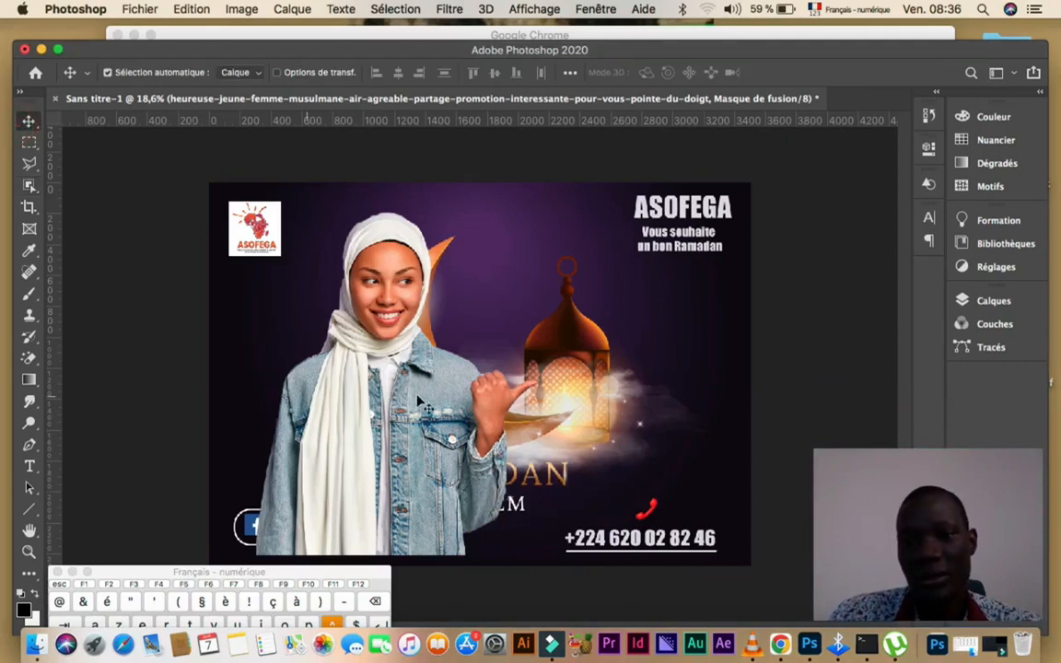
drag(406, 433, 354, 439)
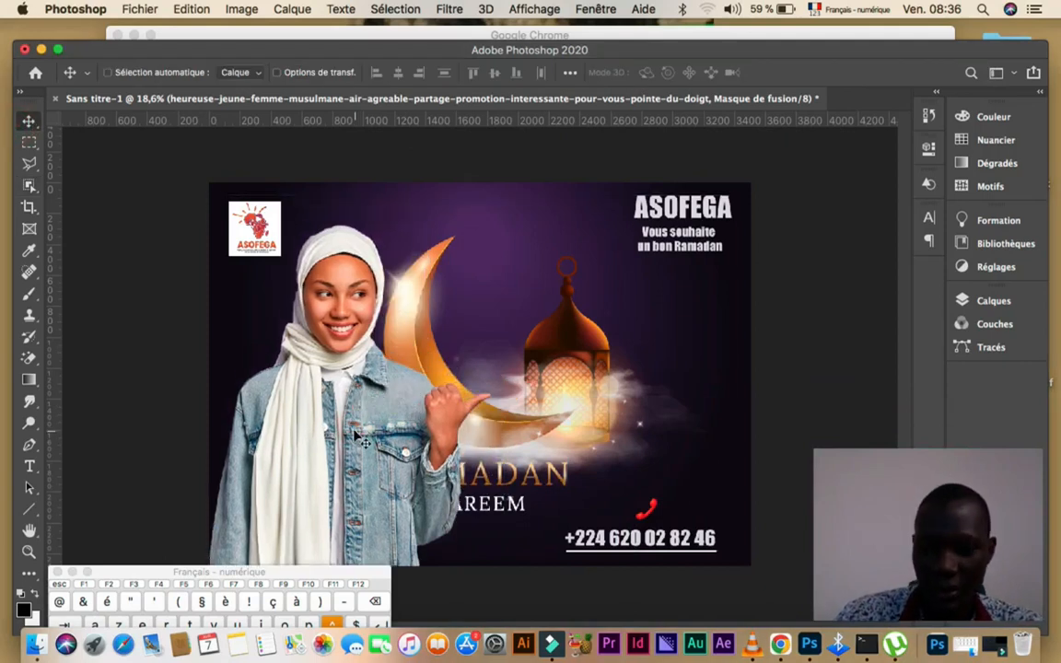
key(super+t)
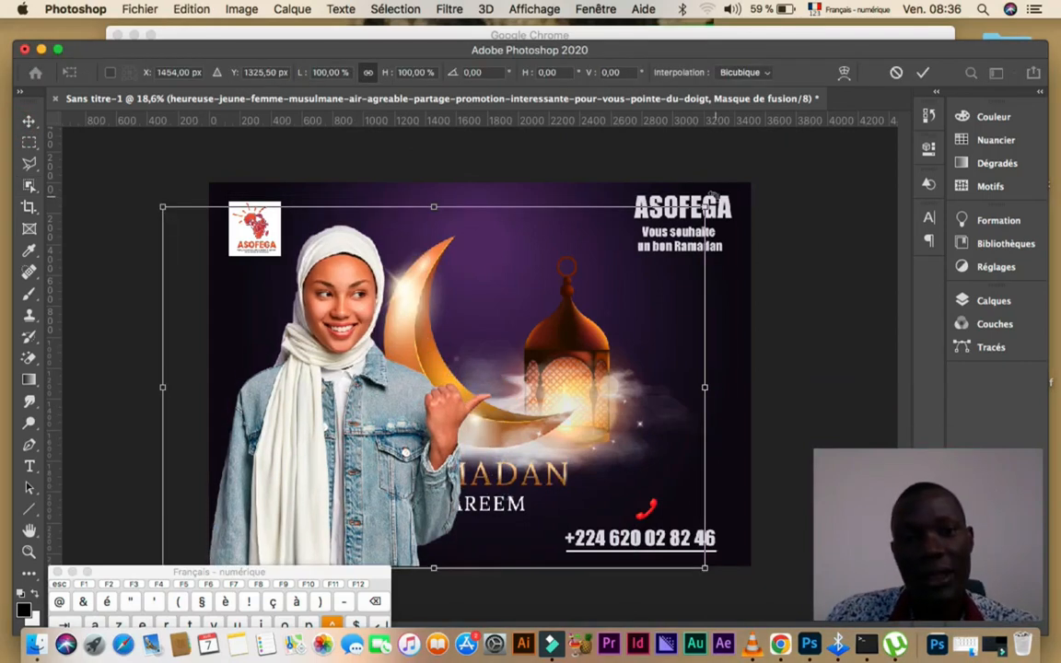
drag(705, 207, 544, 357)
drag(411, 407, 266, 463)
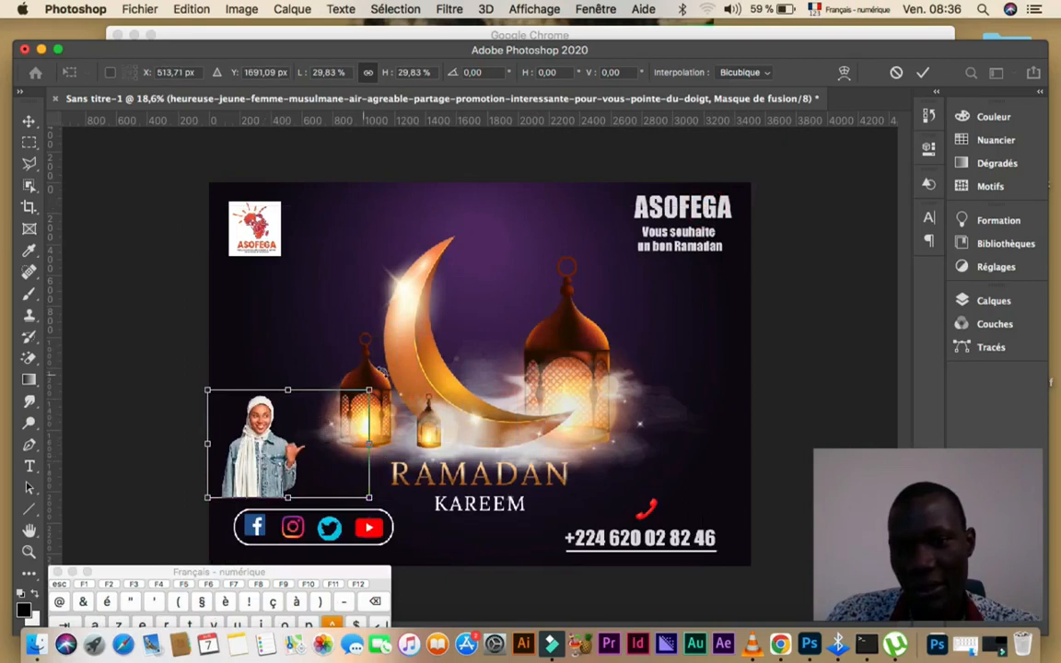
drag(367, 391, 404, 320)
drag(253, 507, 275, 445)
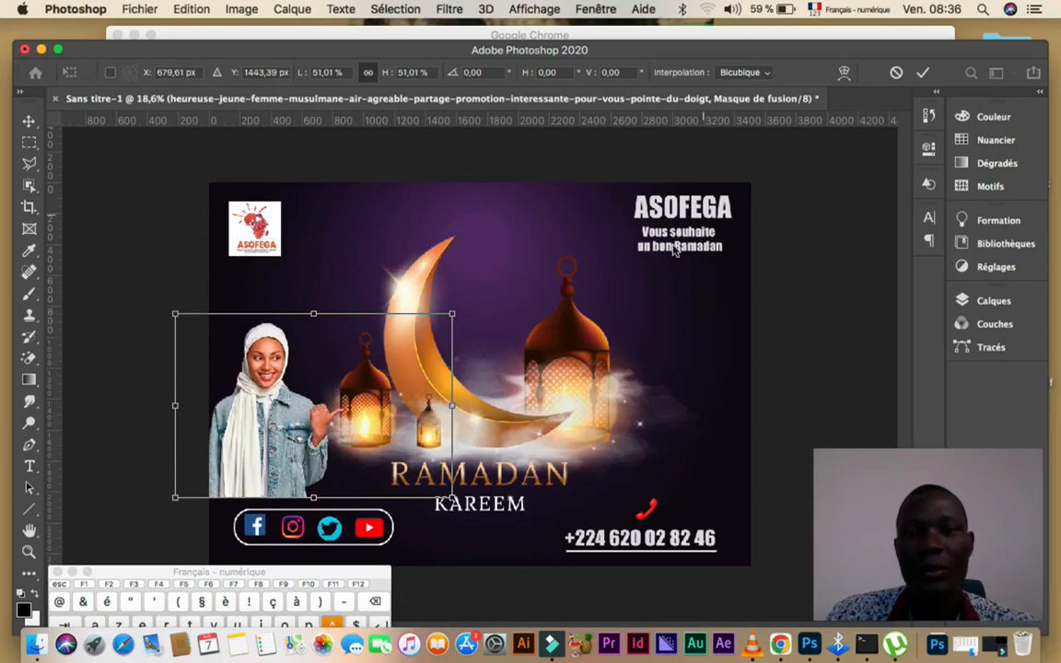
click(925, 77)
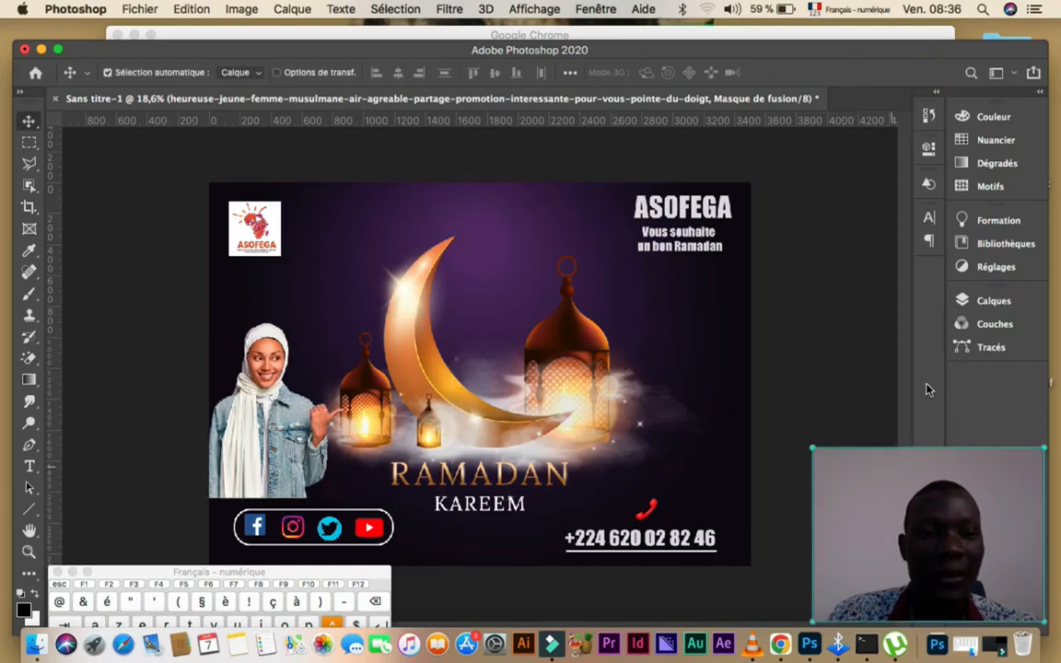
Convert the masked woman's layer into a smart object and add a new blank layer mask to it
drag(882, 519, 660, 591)
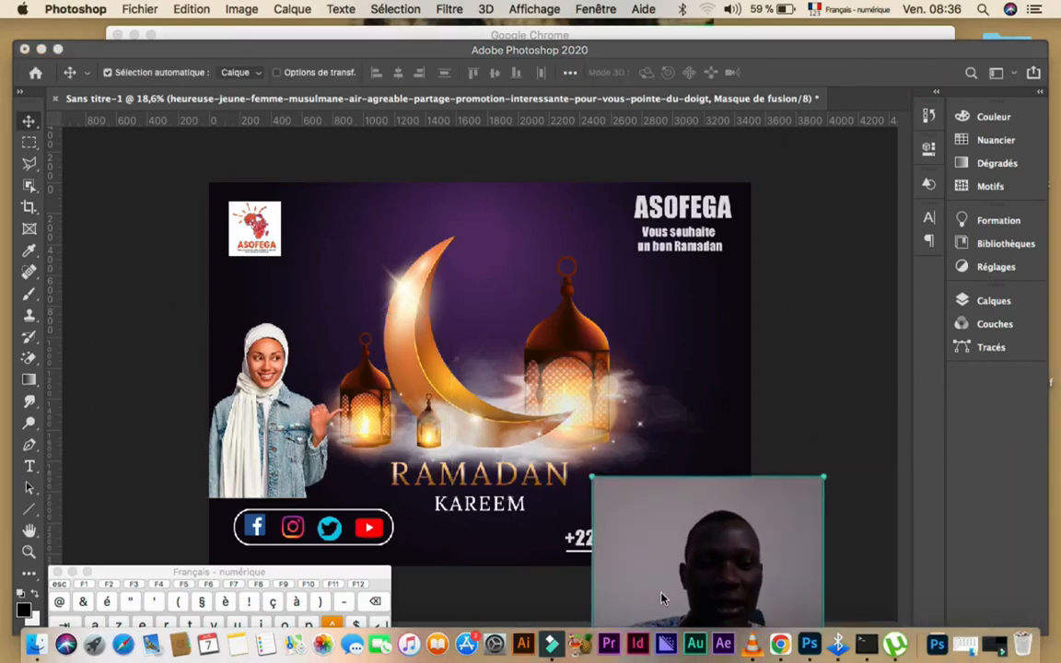
click(982, 304)
click(982, 304)
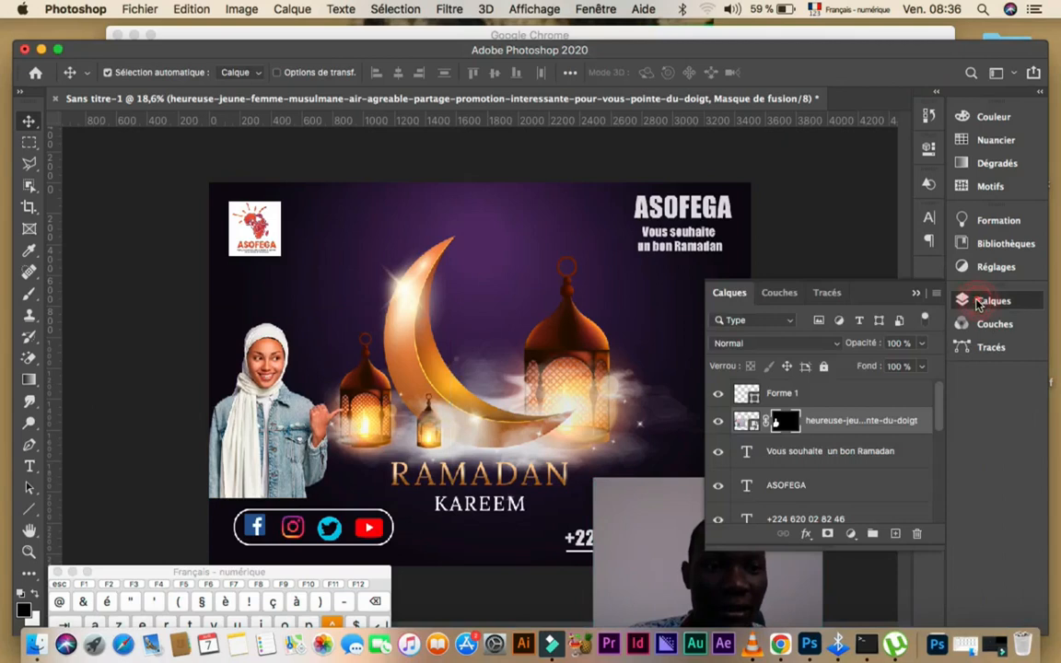
right_click(845, 421)
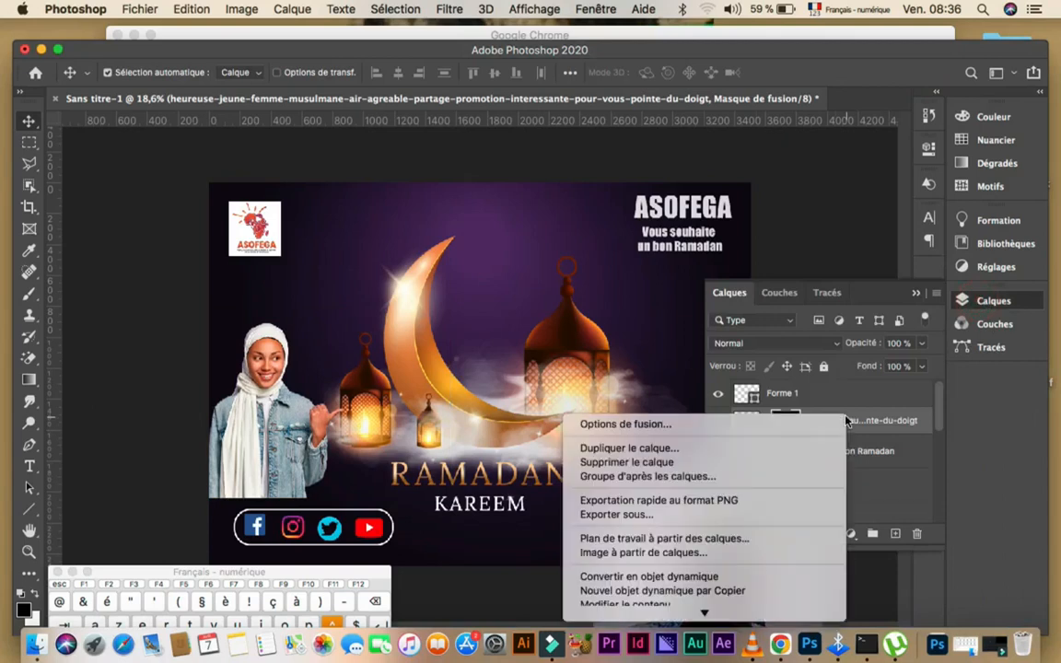
click(643, 577)
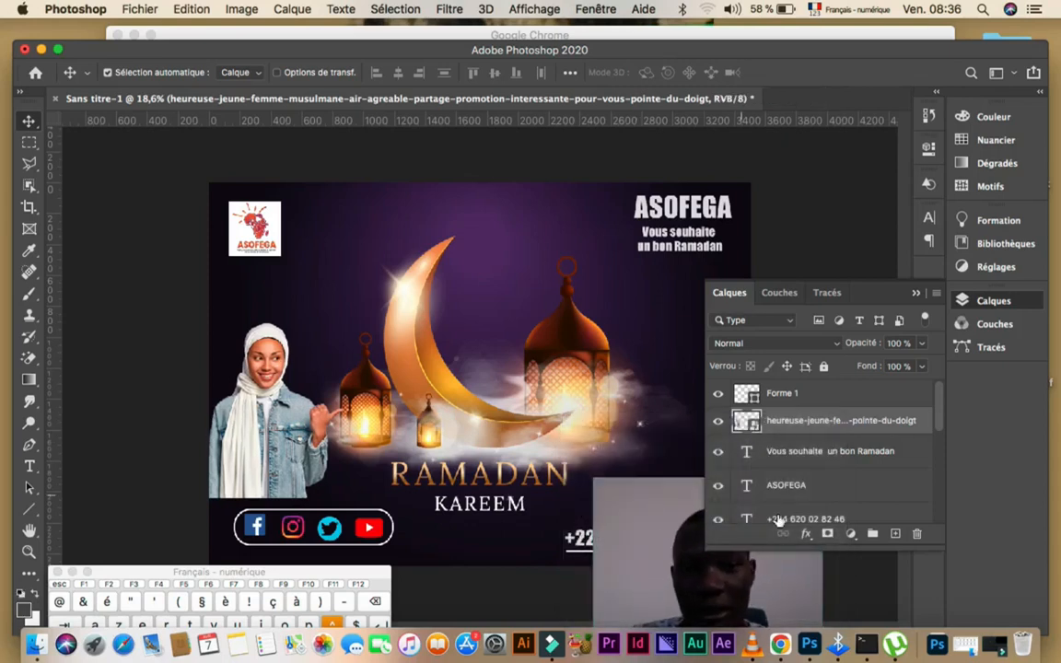
click(829, 535)
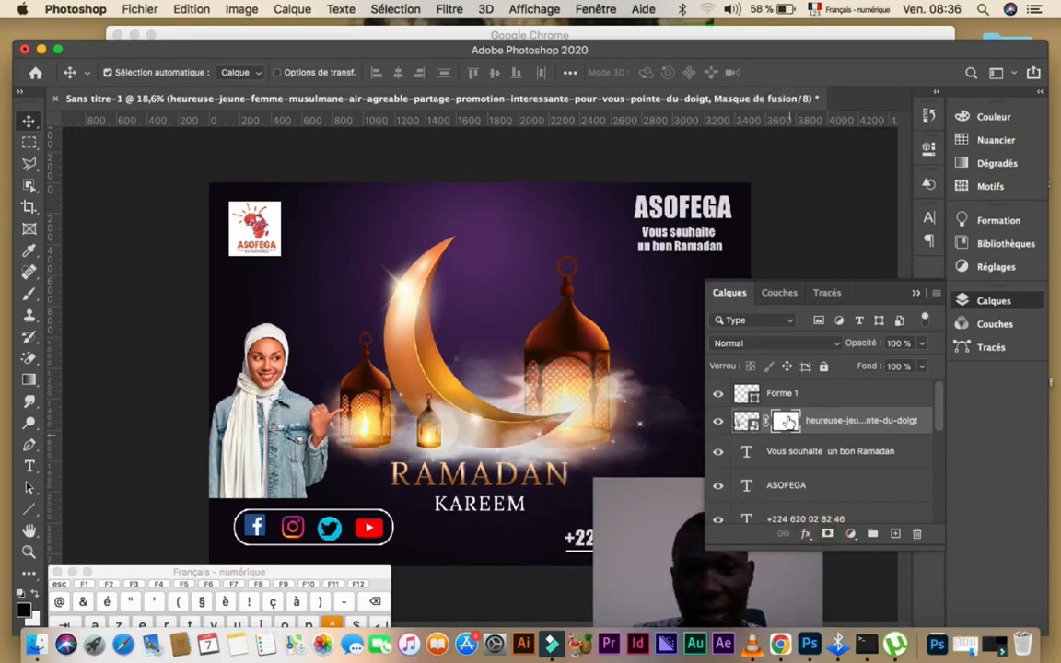
Set up the Gradient tool with the black-to-white preset from the Basiques group and the reflected gradient type
click(28, 381)
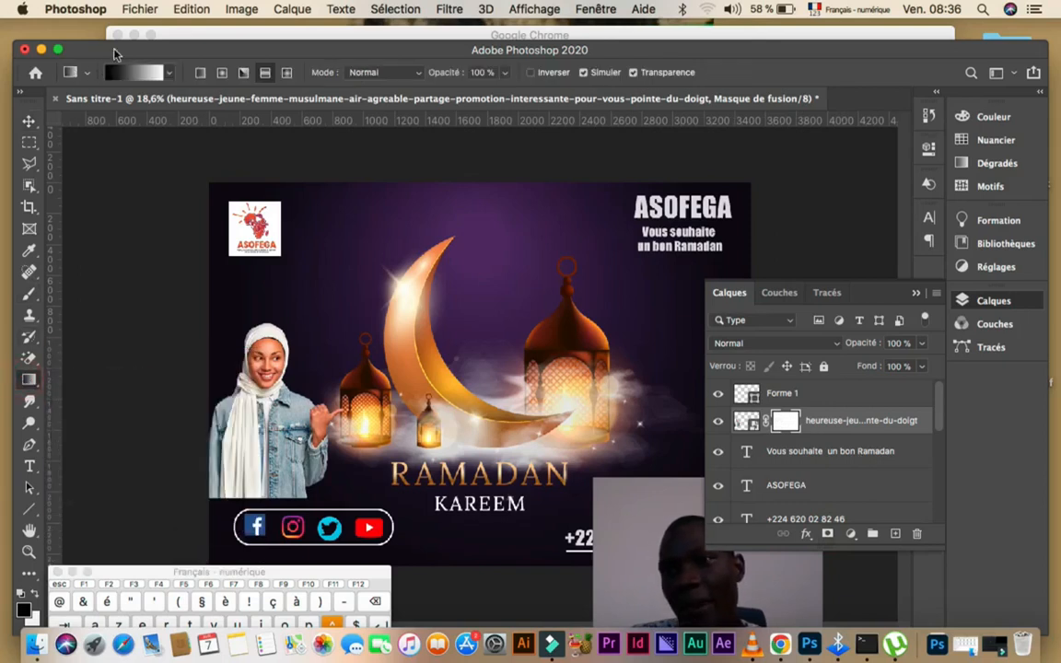
click(168, 73)
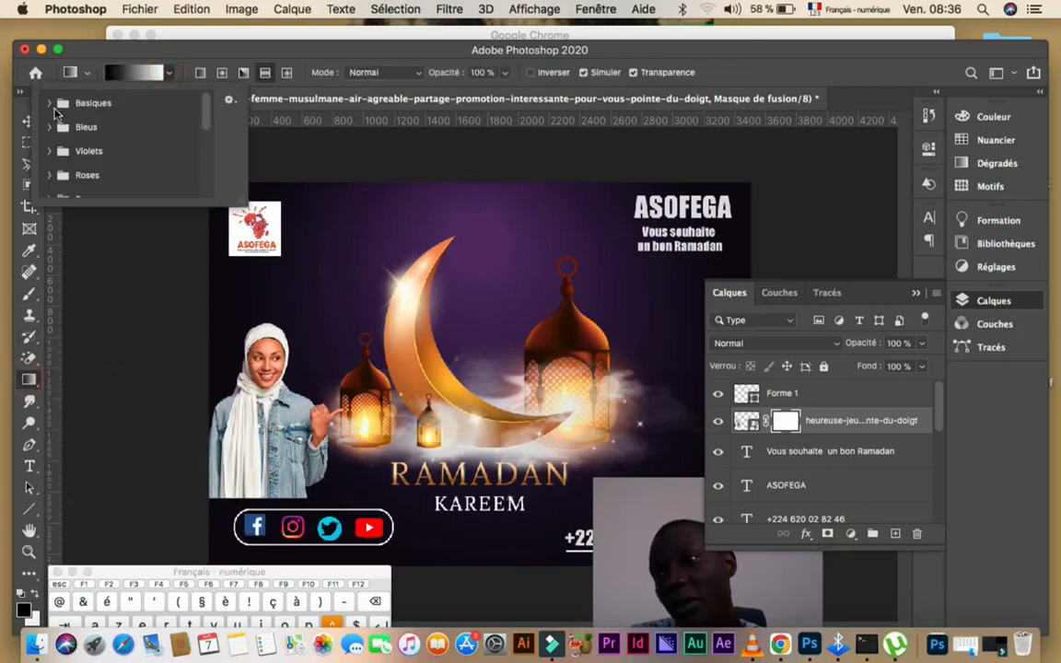
click(49, 103)
click(127, 134)
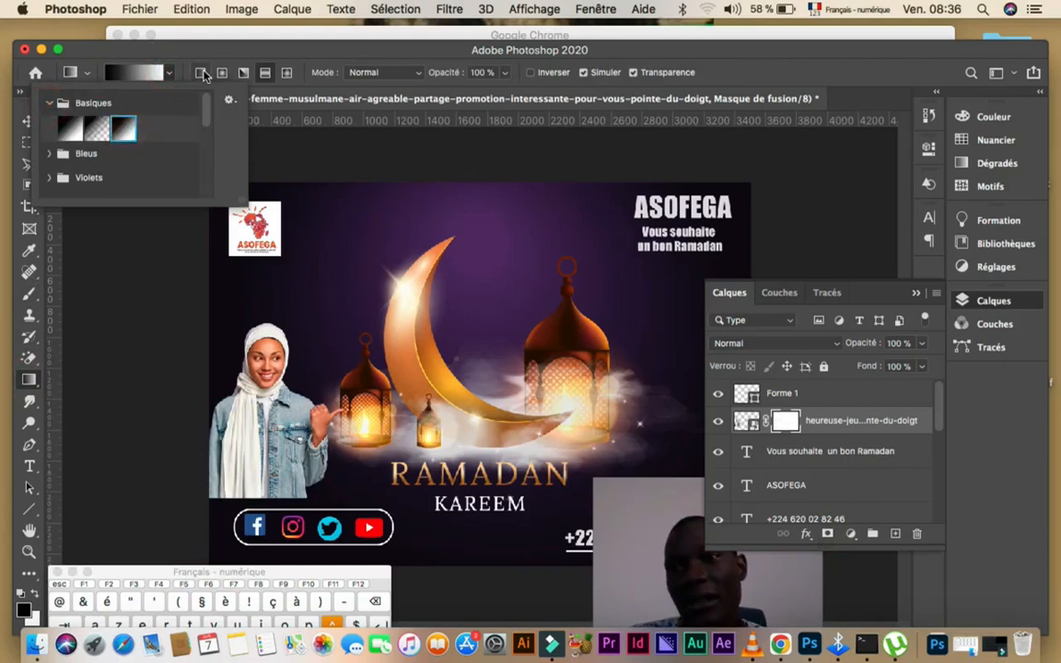
click(266, 73)
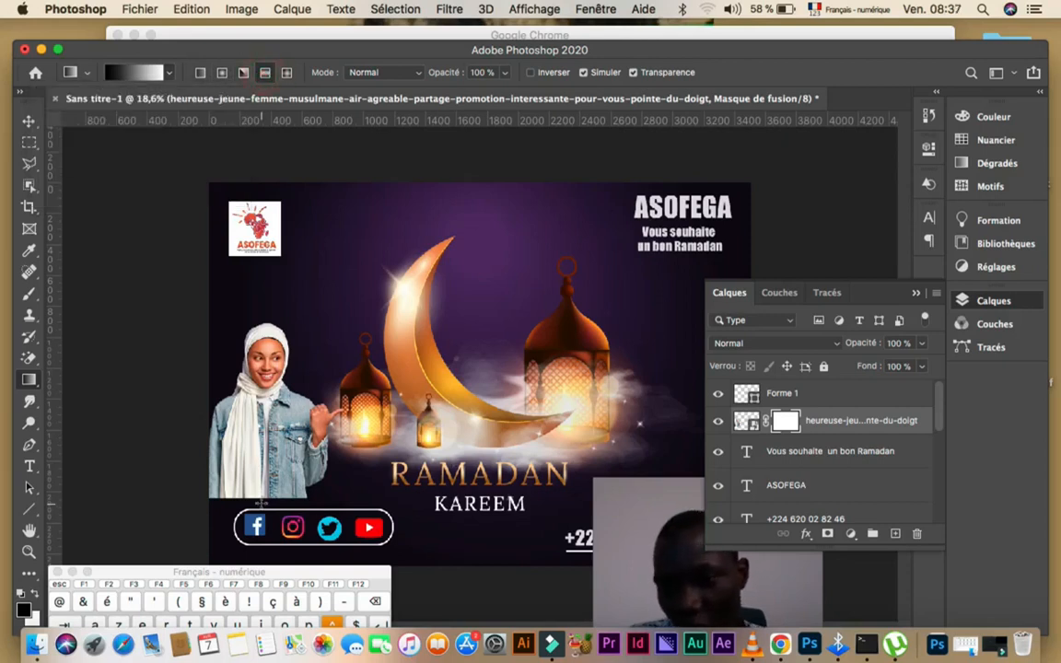
Fade the woman's lower body into the background by trying reflected gradients of different lengths on her layer mask
drag(263, 447, 265, 451)
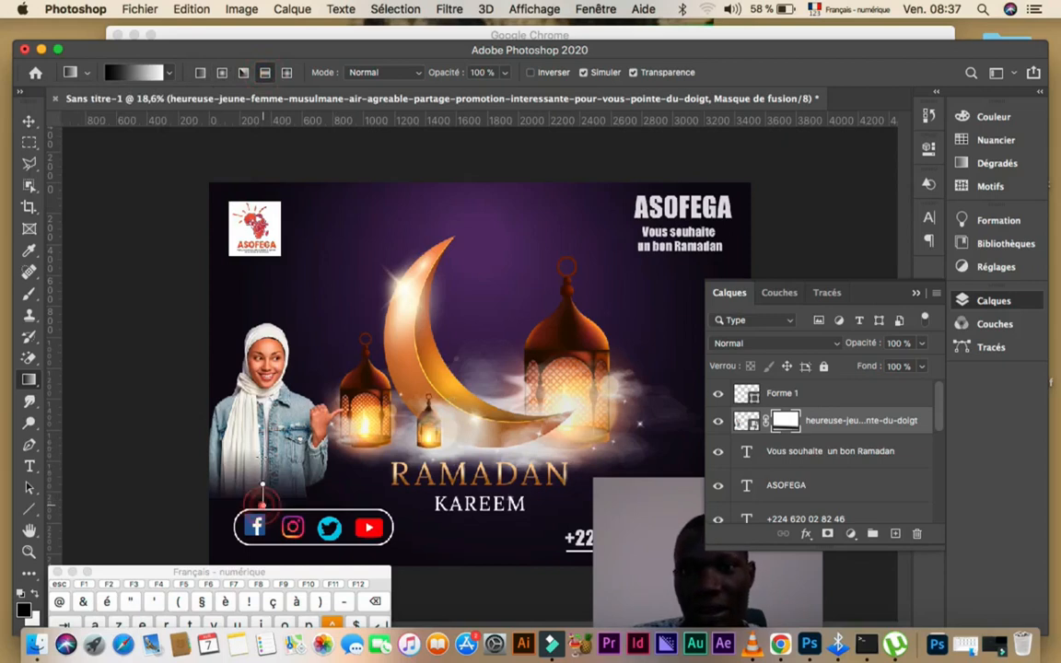
drag(264, 415, 264, 419)
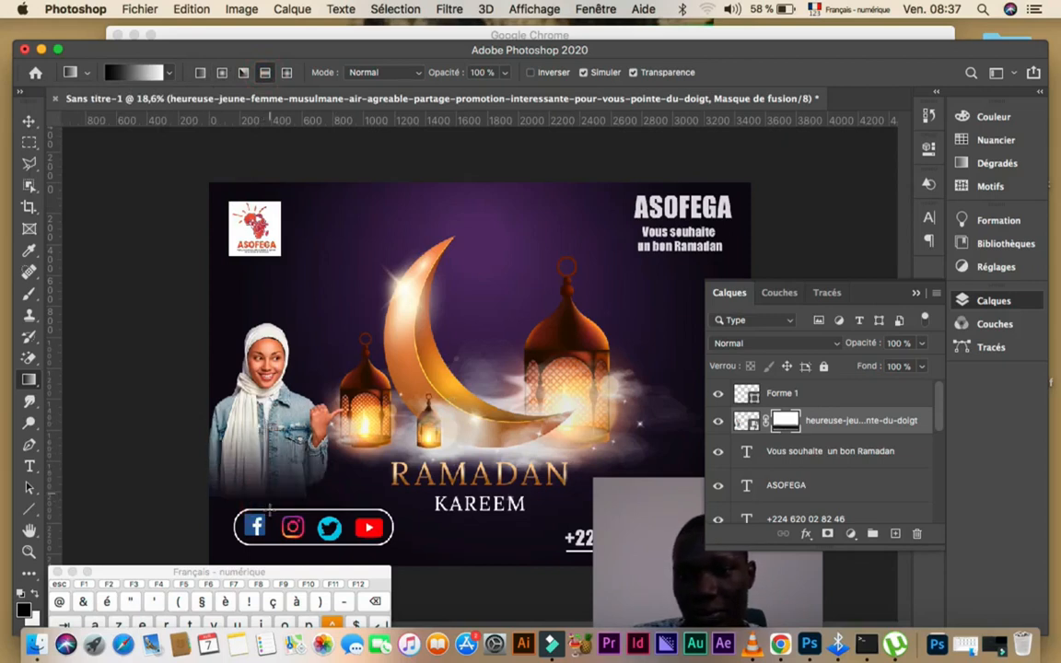
drag(268, 516, 270, 394)
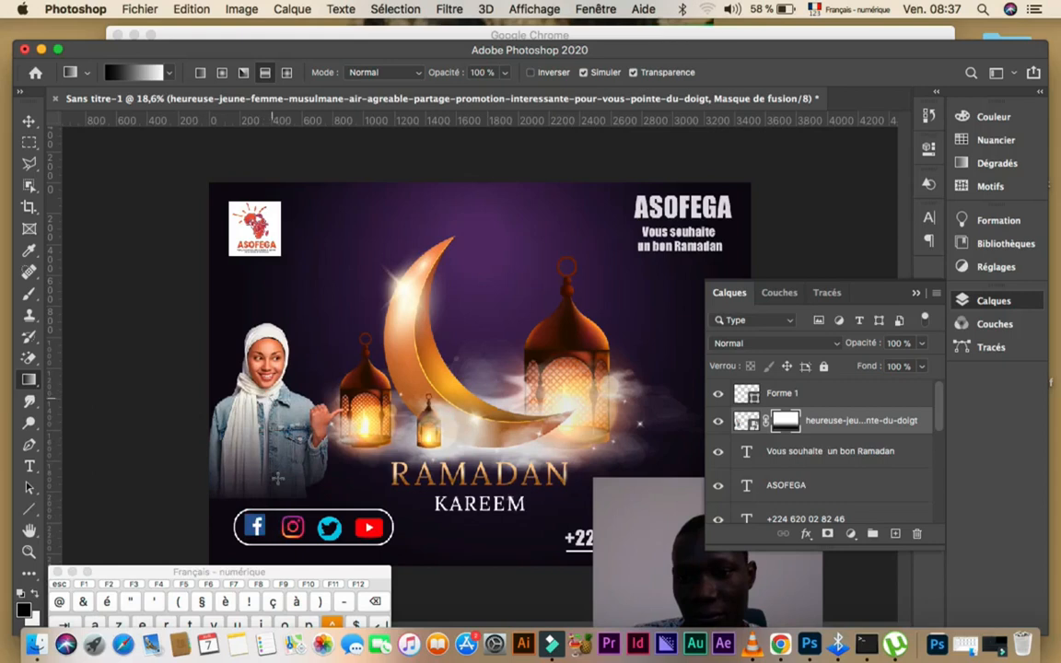
drag(273, 461, 272, 381)
drag(268, 499, 269, 378)
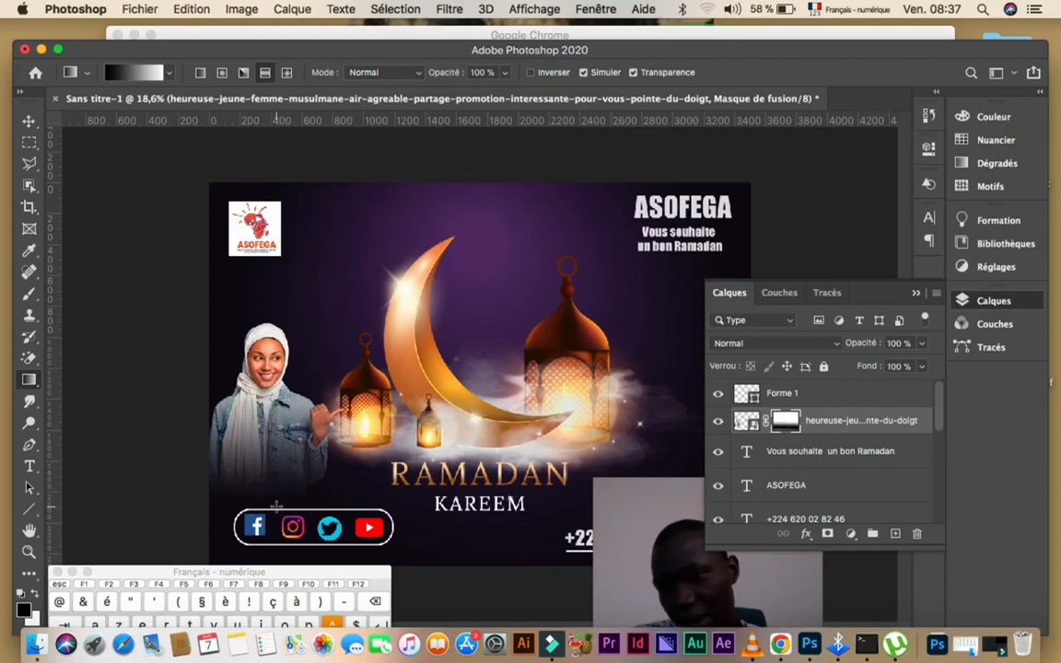
drag(275, 485, 276, 406)
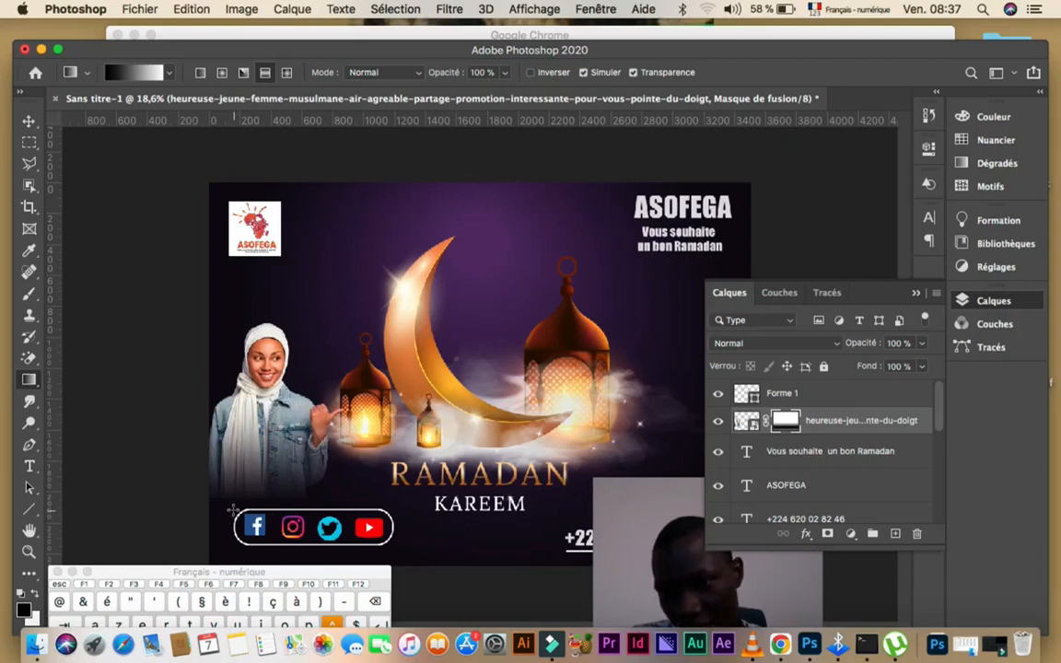
drag(233, 510, 239, 405)
drag(240, 358, 244, 364)
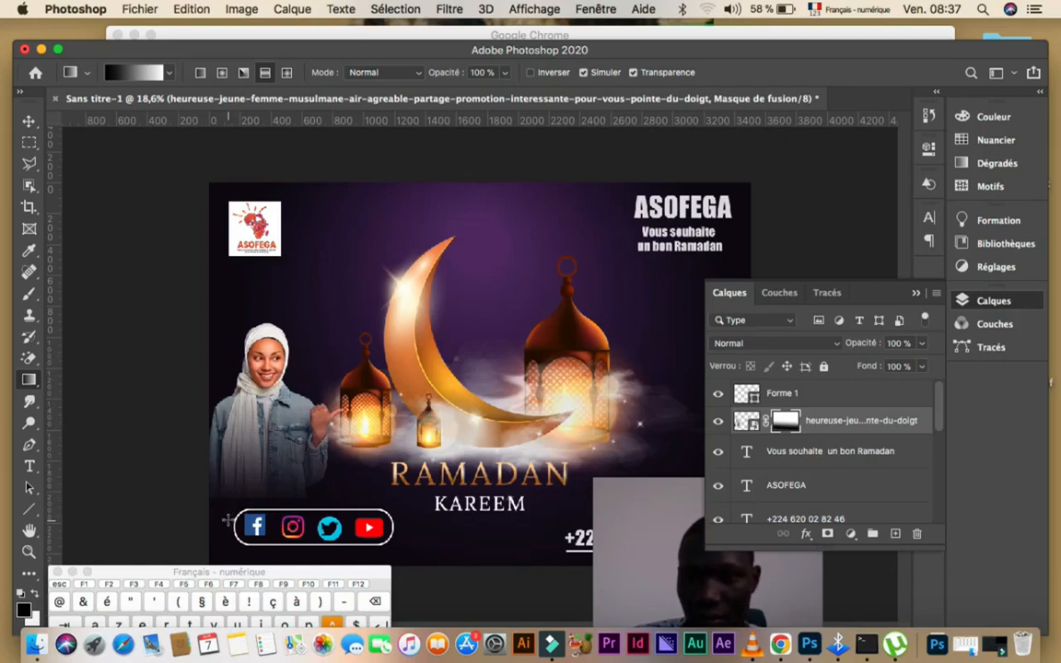
drag(229, 498, 225, 294)
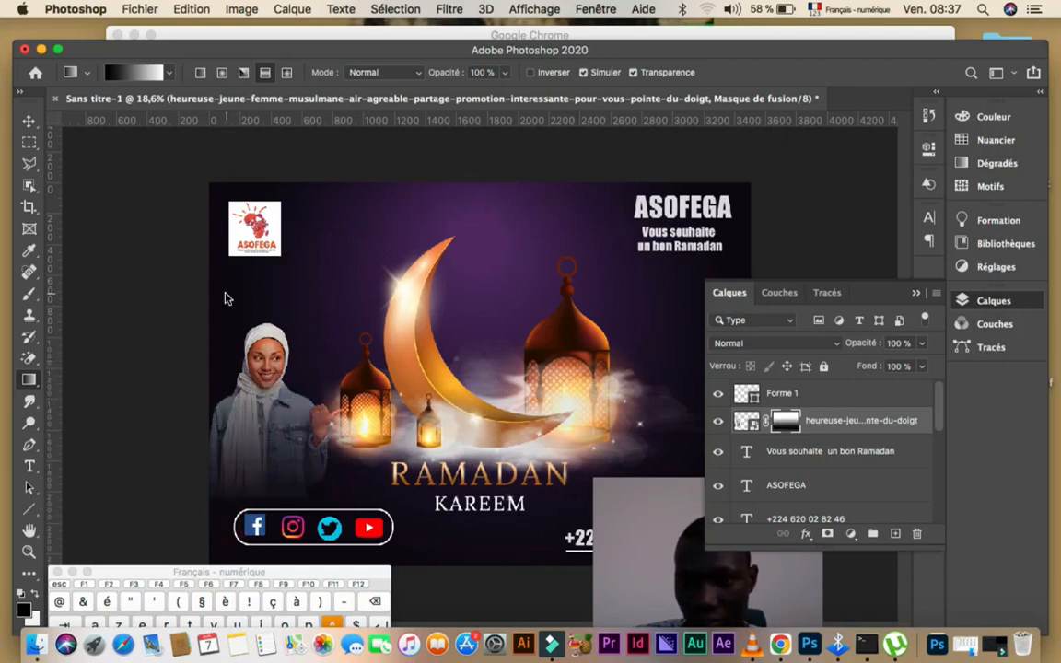
drag(237, 504, 245, 368)
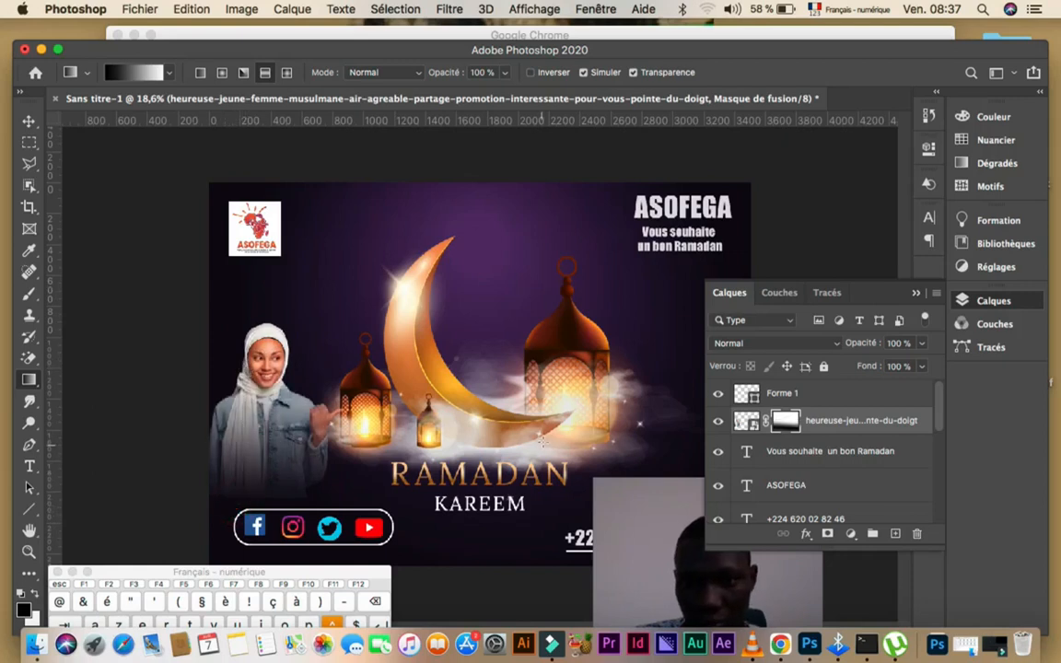
Add a second mask to the woman's layer and redraw the first mask's gradient from her lower edge to above her head
click(749, 422)
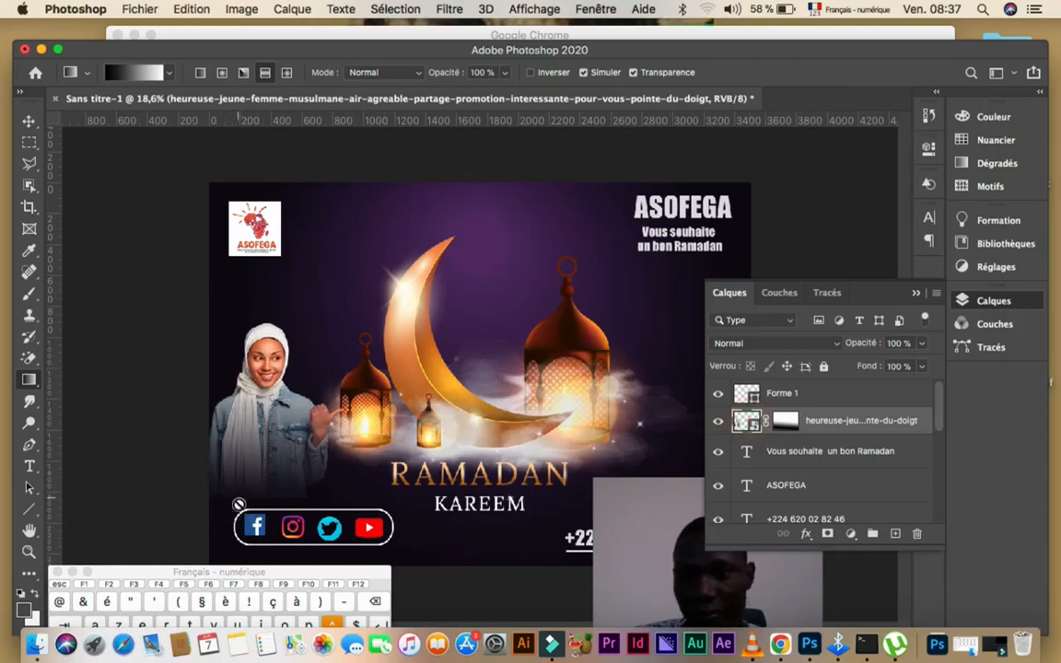
click(828, 533)
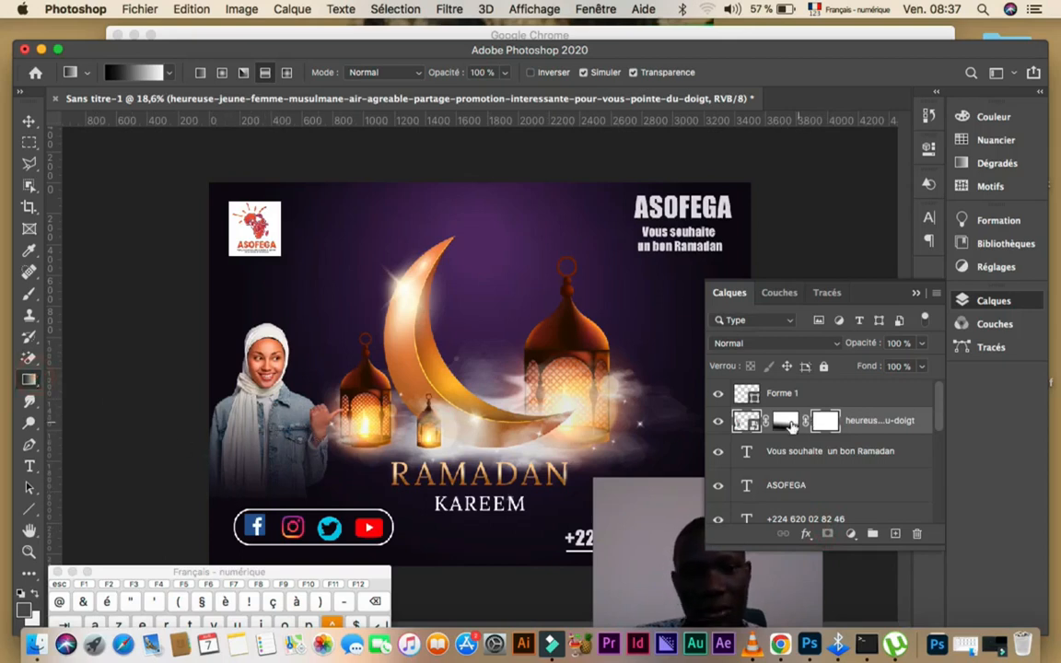
click(788, 423)
drag(262, 500, 239, 256)
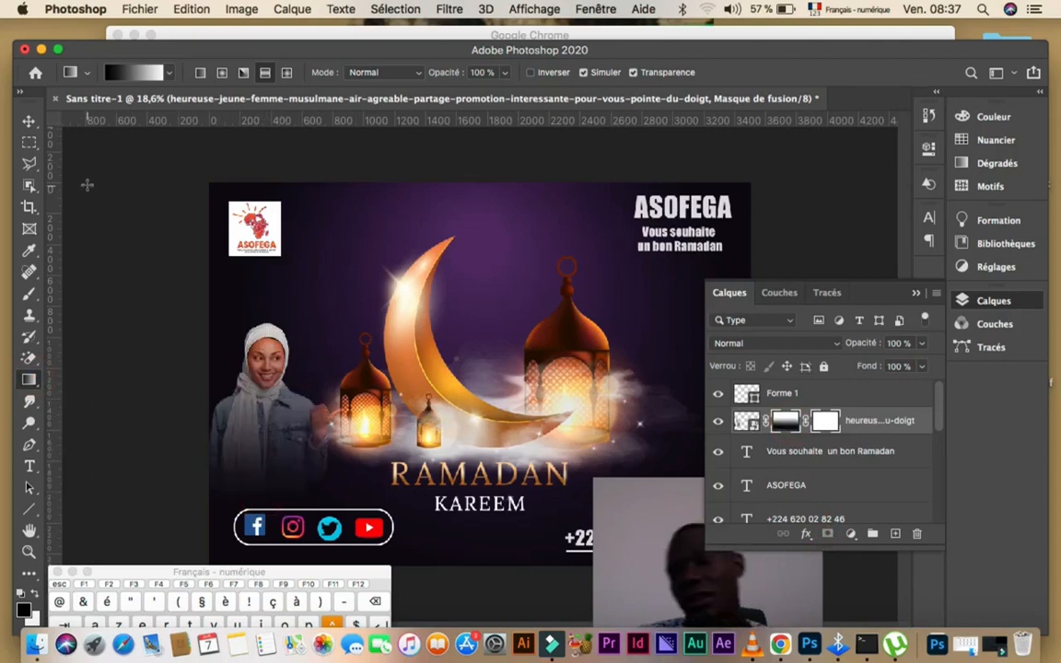
Switch to the Move tool, then collapse the layer list and shift the on-screen keyboard clear of the canvas
click(29, 119)
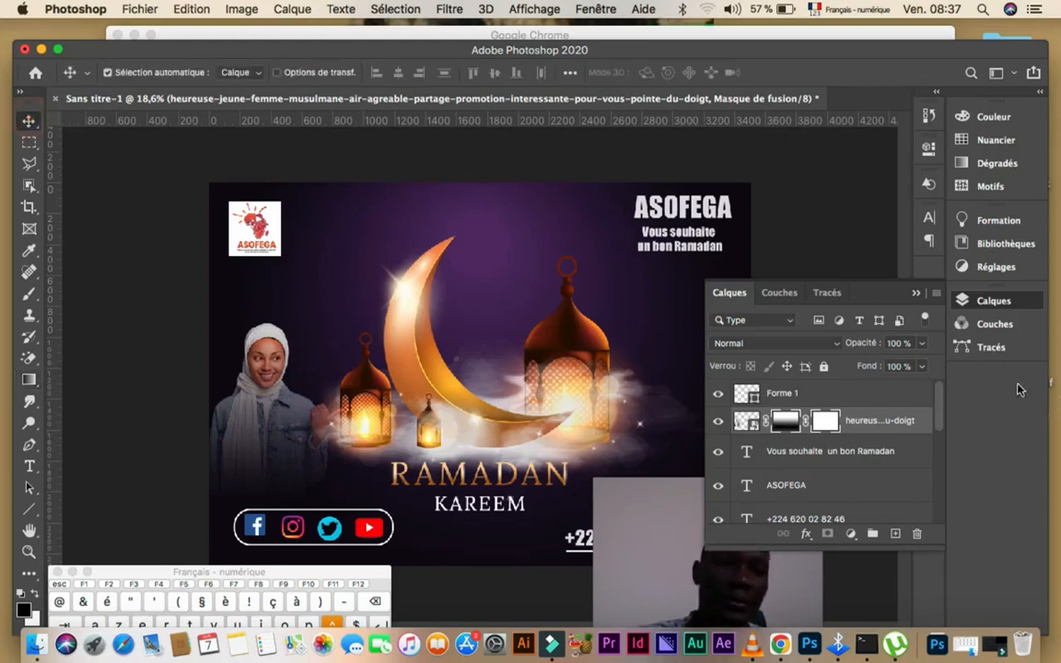
click(916, 294)
drag(674, 519, 891, 506)
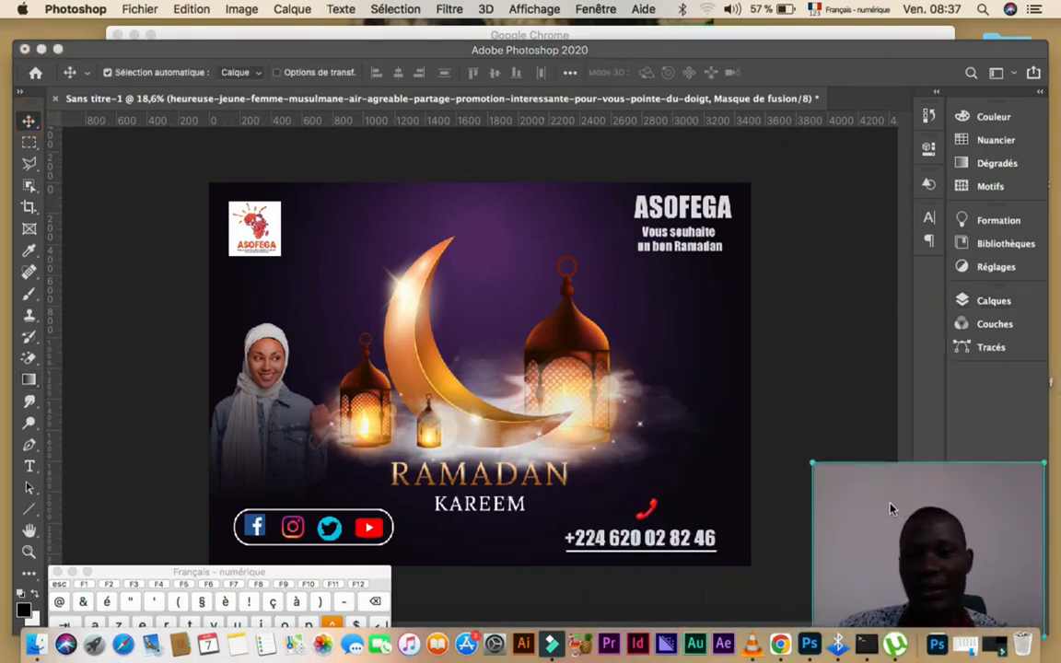
click(781, 329)
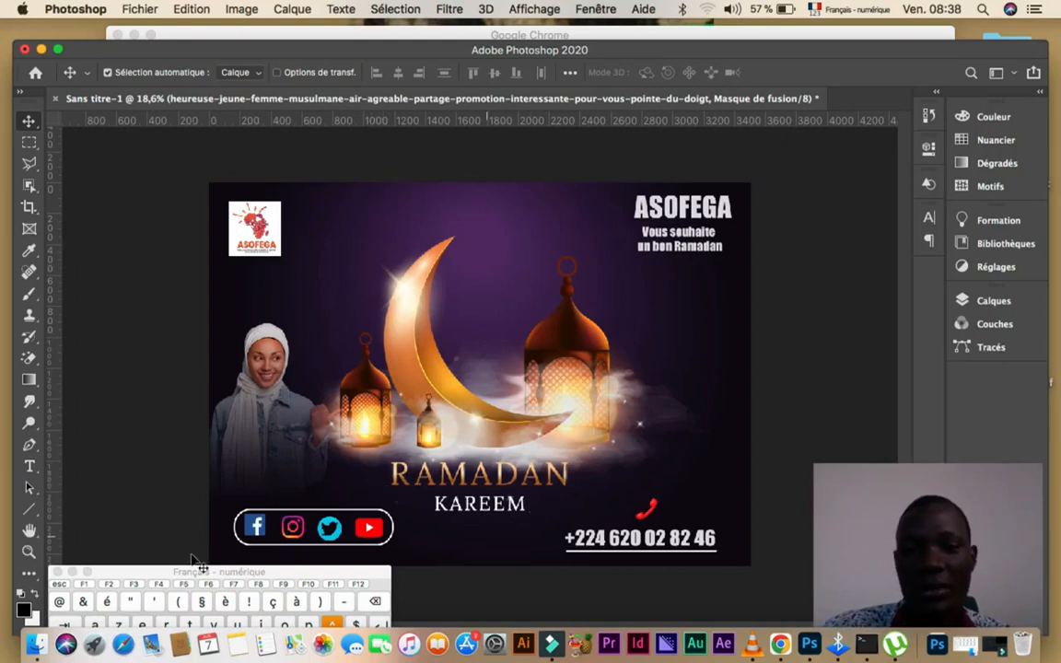
drag(152, 572, 155, 601)
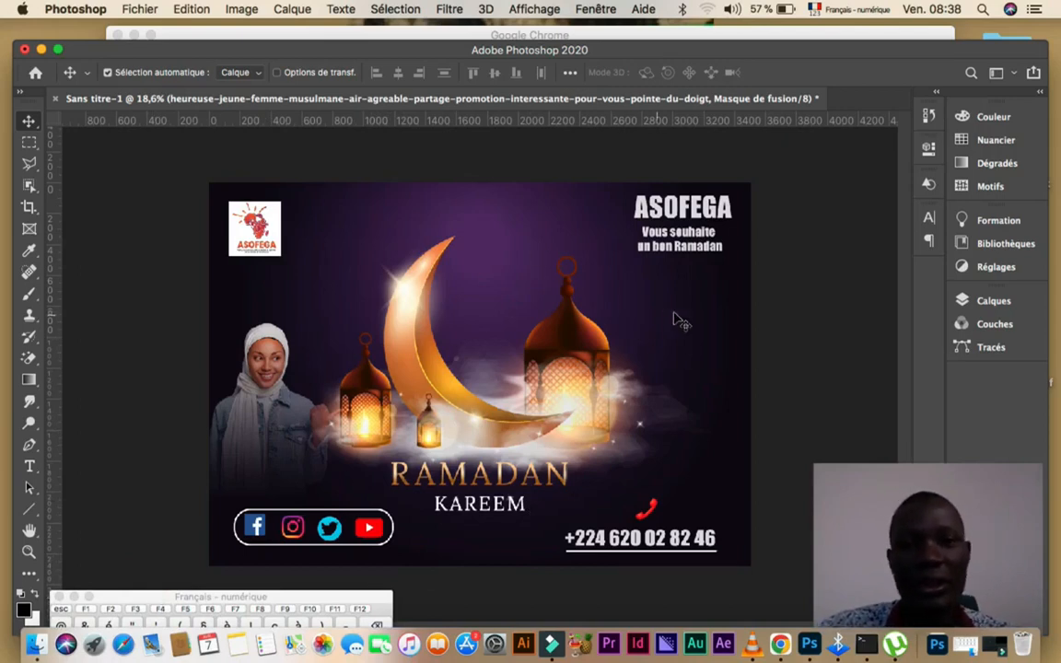
Shift the "Vous souhaite un bon Ramadan" text slightly rightward to centre it under ASOFEGA, and deselect it
mouse_move(705, 252)
mouse_down()
mouse_move(724, 259)
mouse_move(697, 234)
mouse_up()
key(super+z)
click(776, 187)
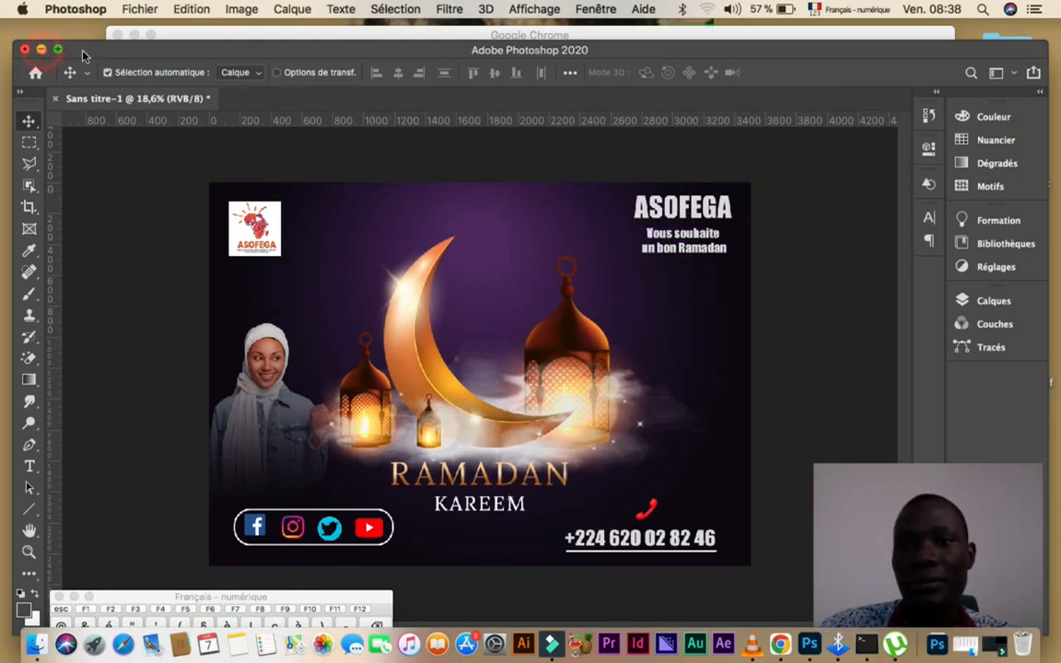
Minimise the Photoshop, Téléchargements and Google Chrome windows to reveal the desktop
click(41, 50)
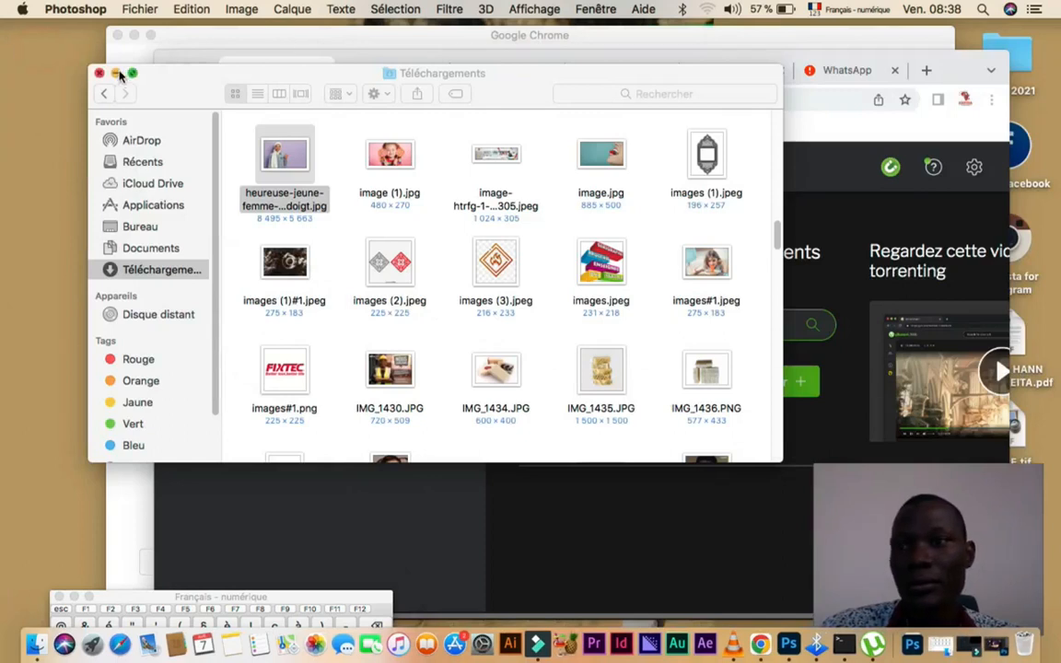
click(116, 74)
click(183, 67)
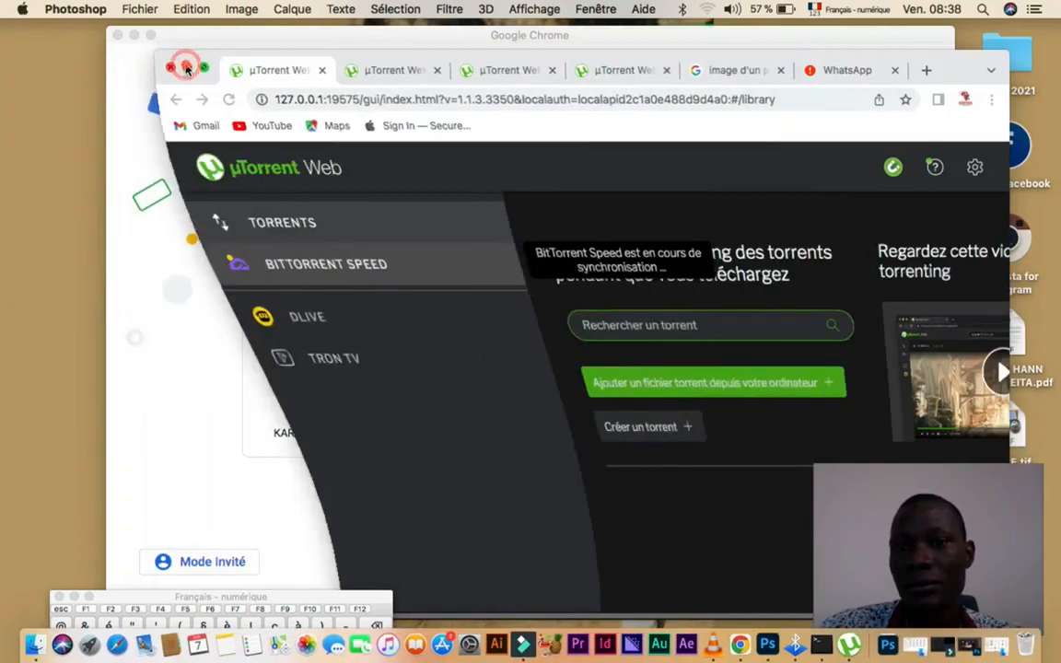
click(131, 36)
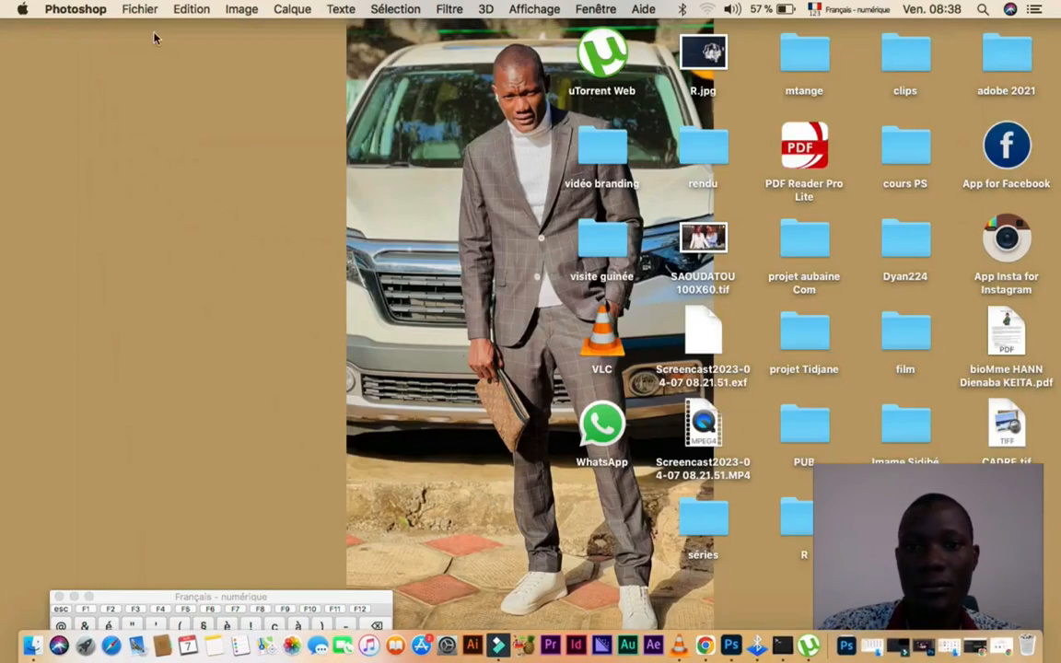